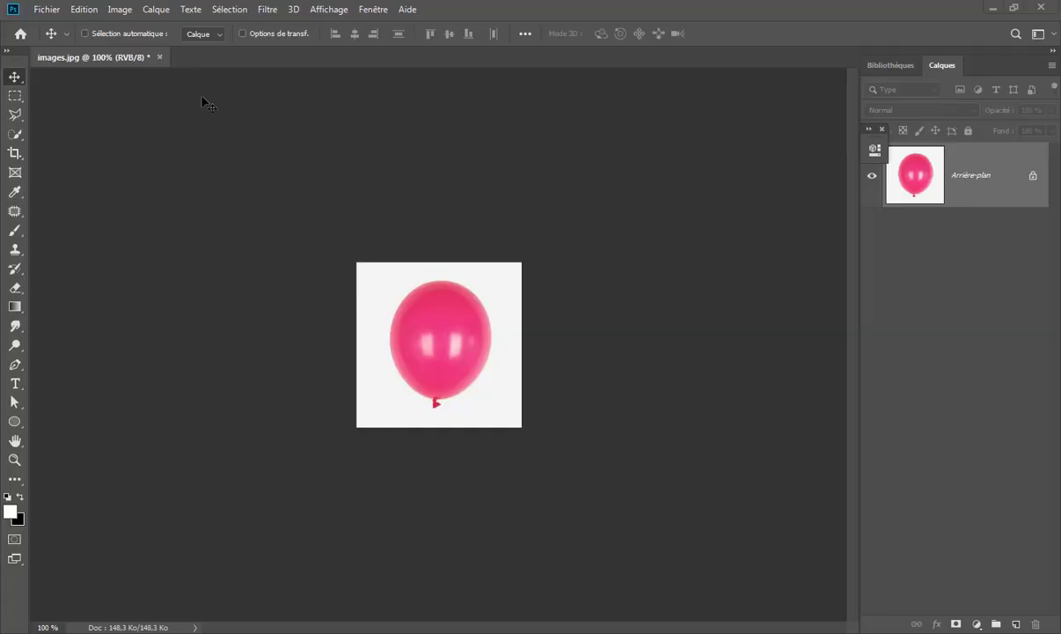
Step: Create Sans titre-1: 3000 × 2000 px, 300 ppi, 16-bit RGB, with a white background
left_click(47, 9)
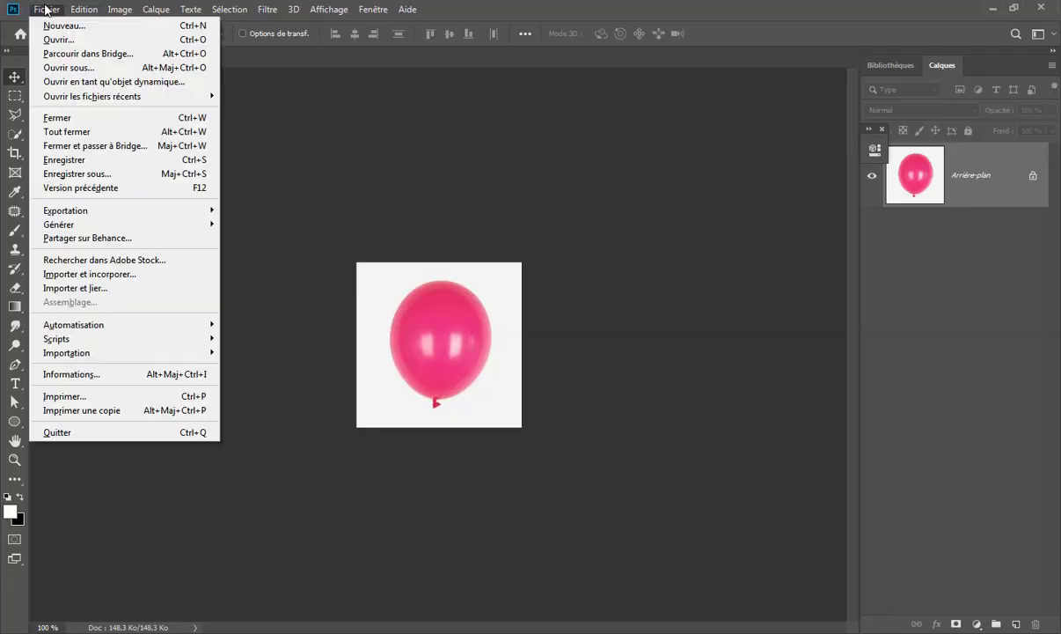
left_click(145, 28)
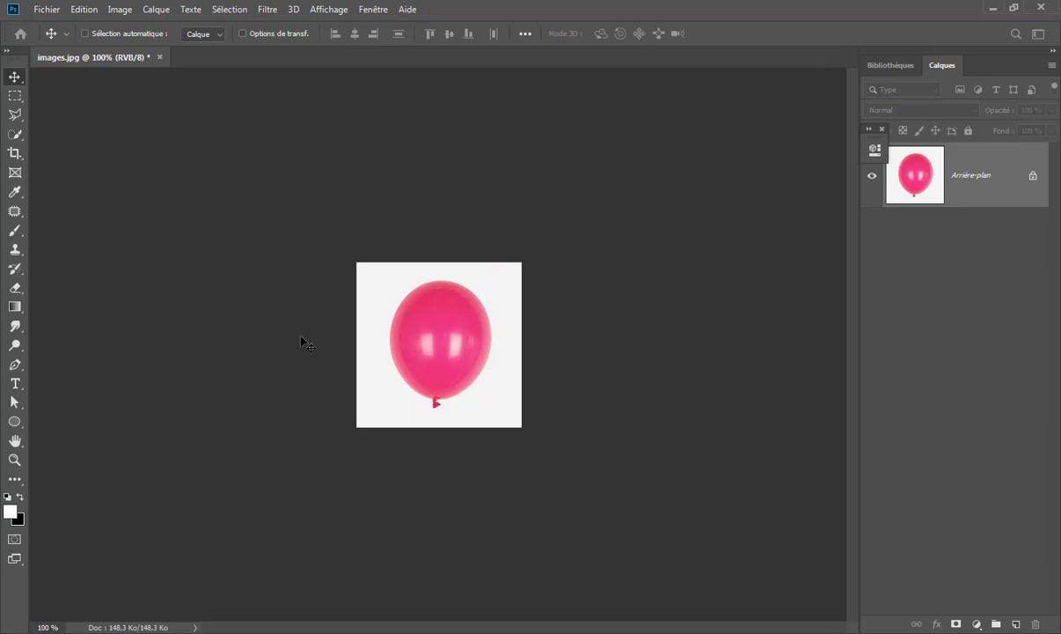
key("ctrl+n")
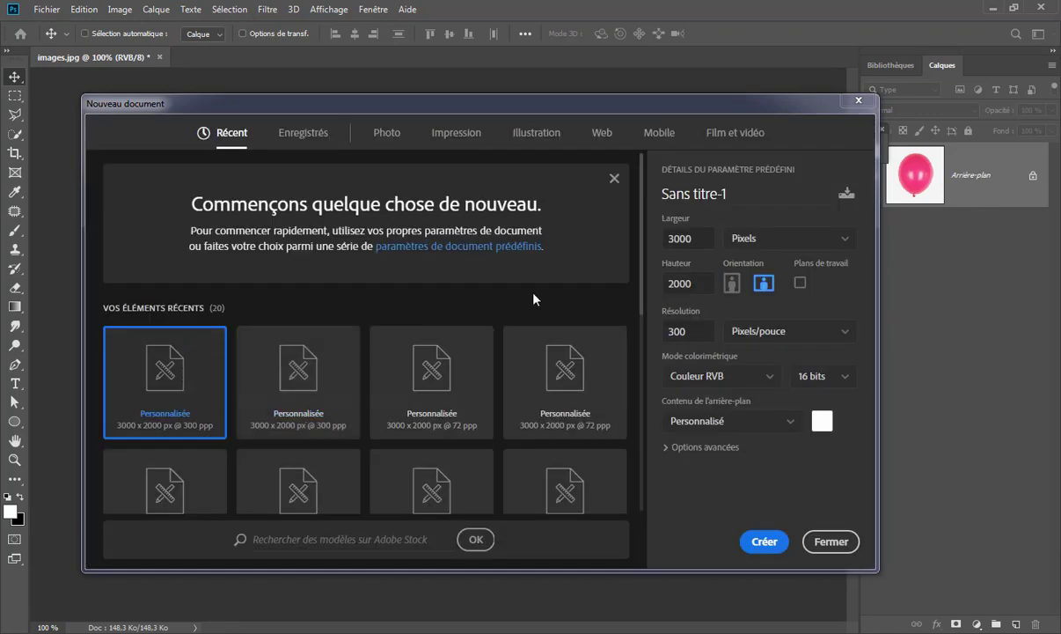
left_click(671, 240)
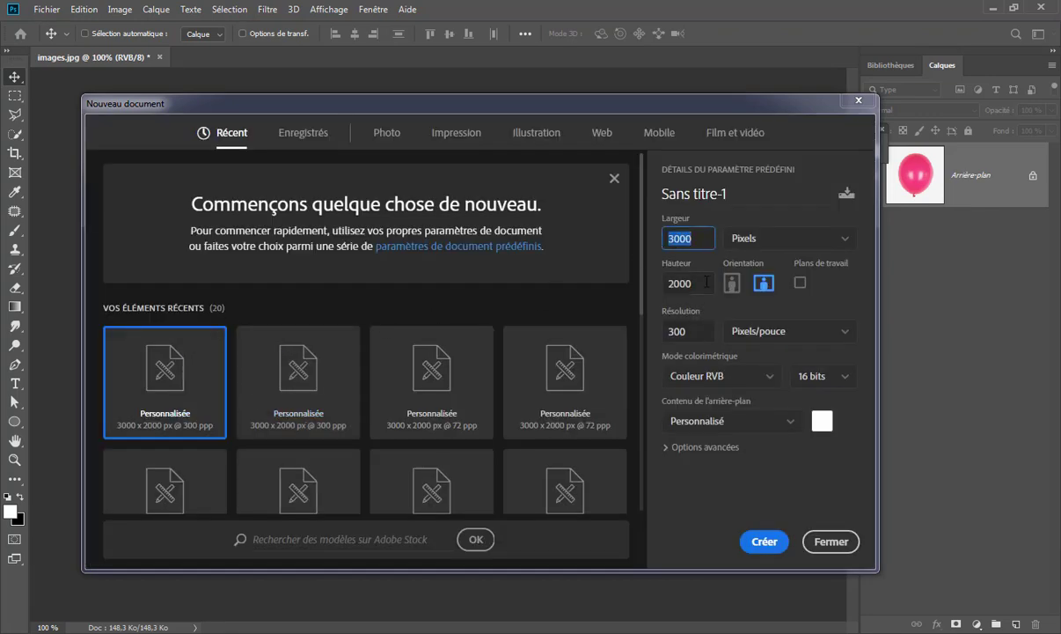
key("Tab")
key("Tab")
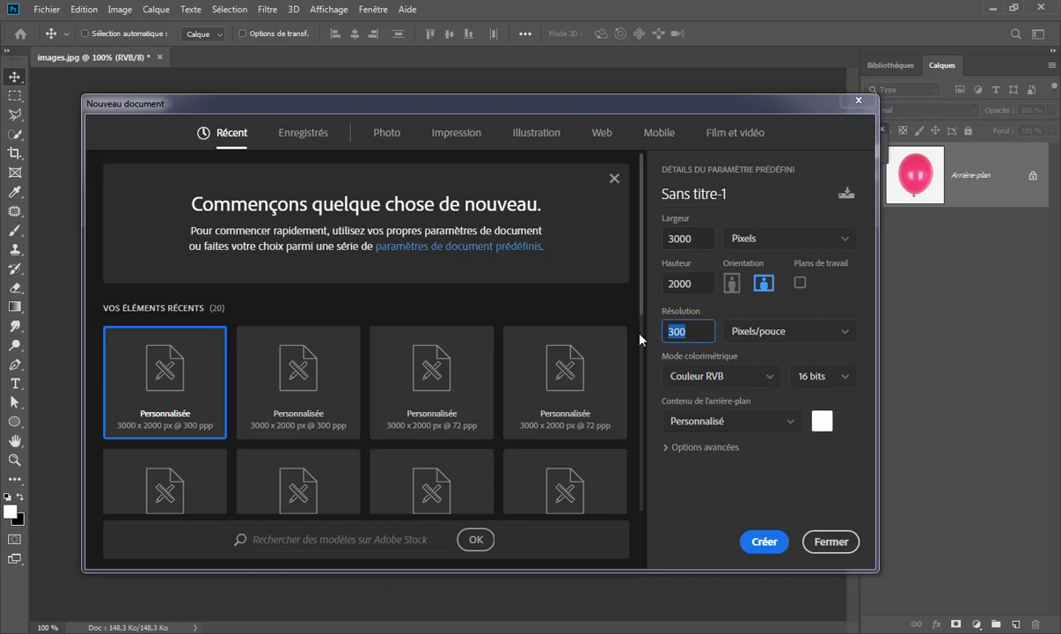
left_click(822, 420)
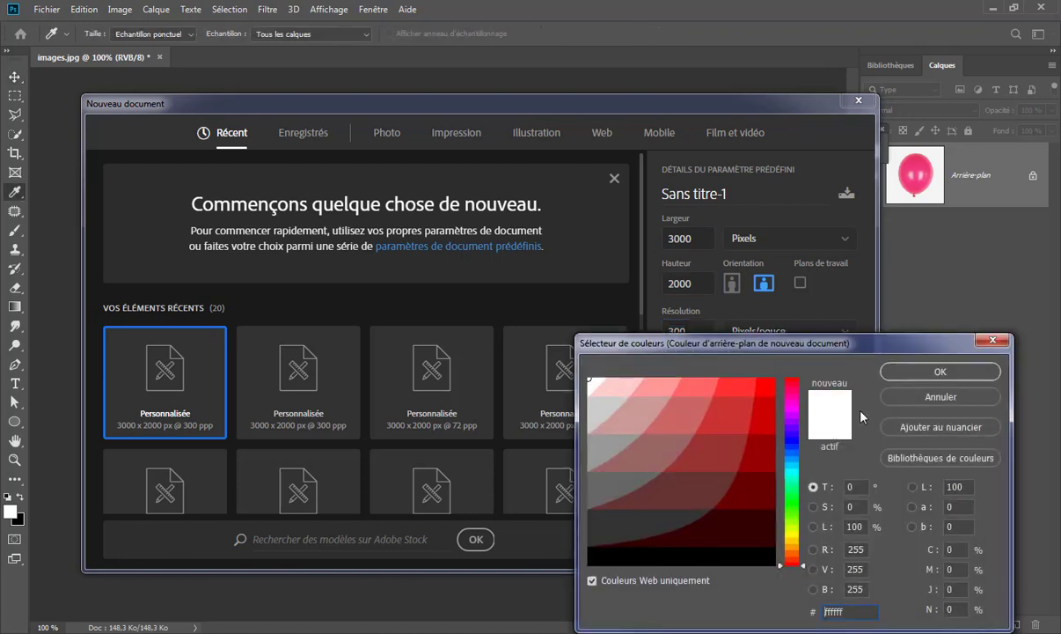
left_click(937, 376)
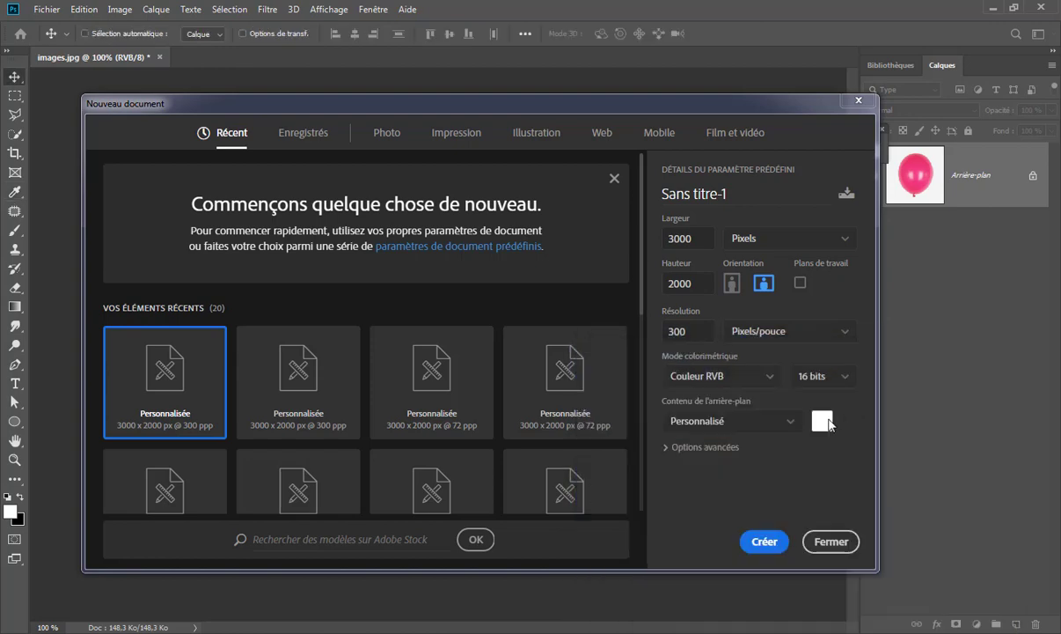
left_click(766, 540)
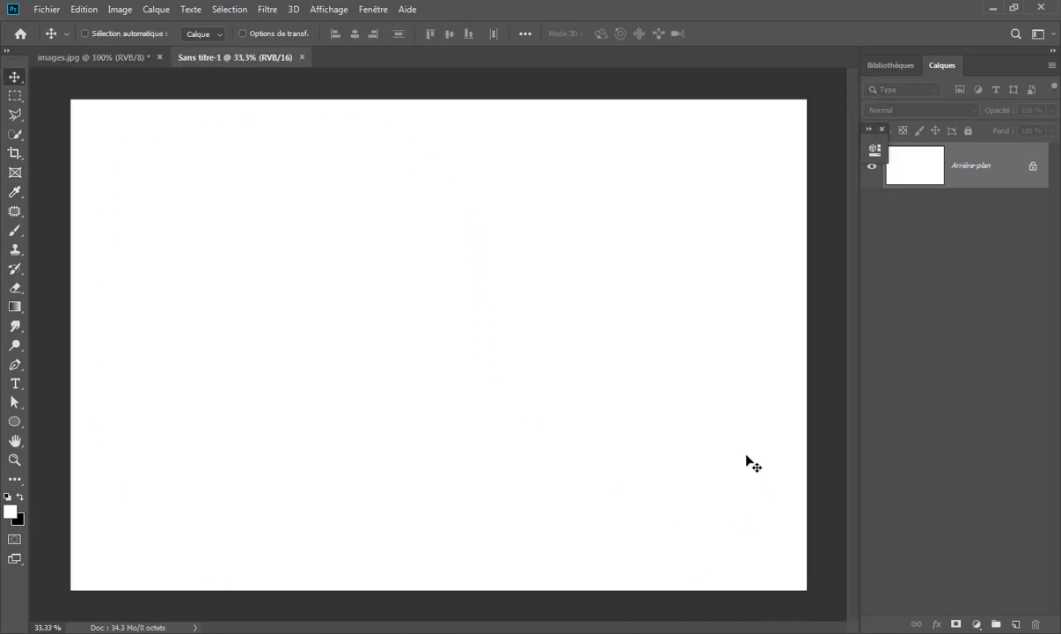
Step: Add an empty Calque 1 and select the Brush tool with the Arrondi net hard round preset
left_click(1016, 624)
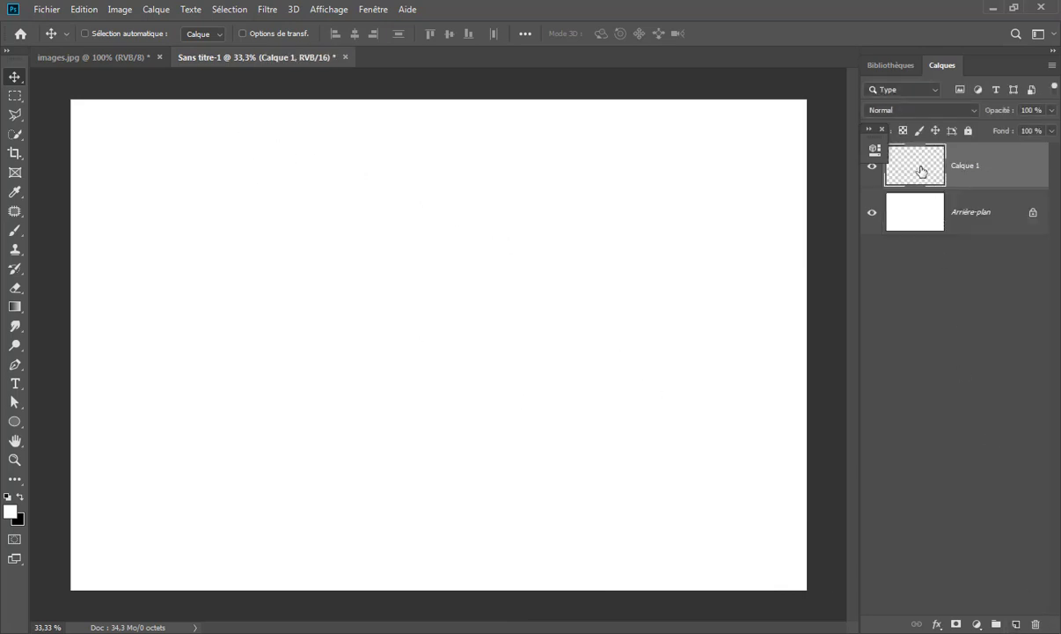
left_click(22, 232)
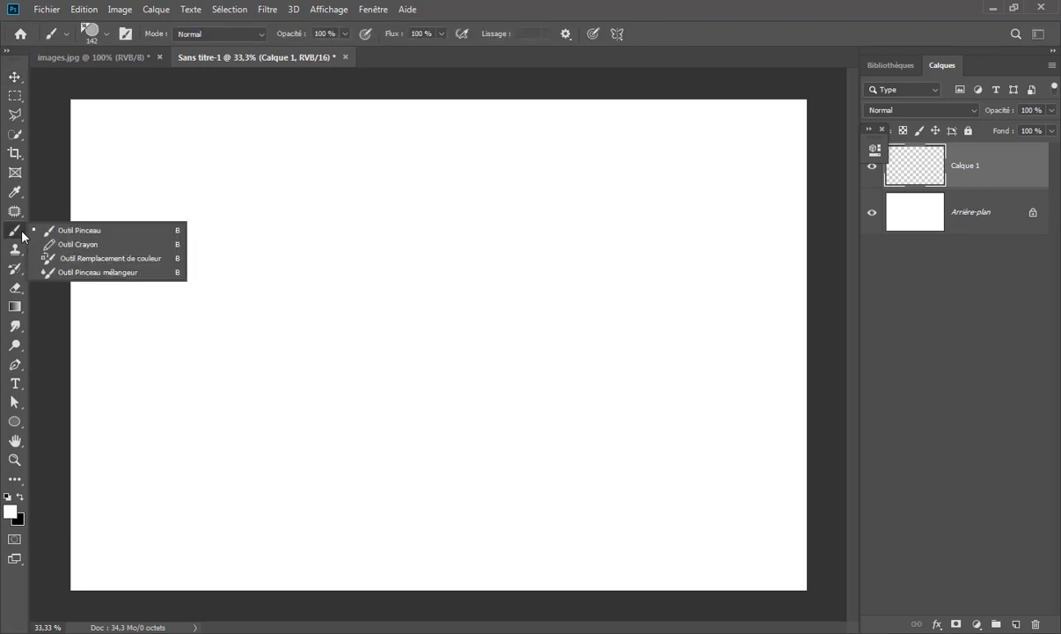
left_click(109, 232)
left_click(108, 35)
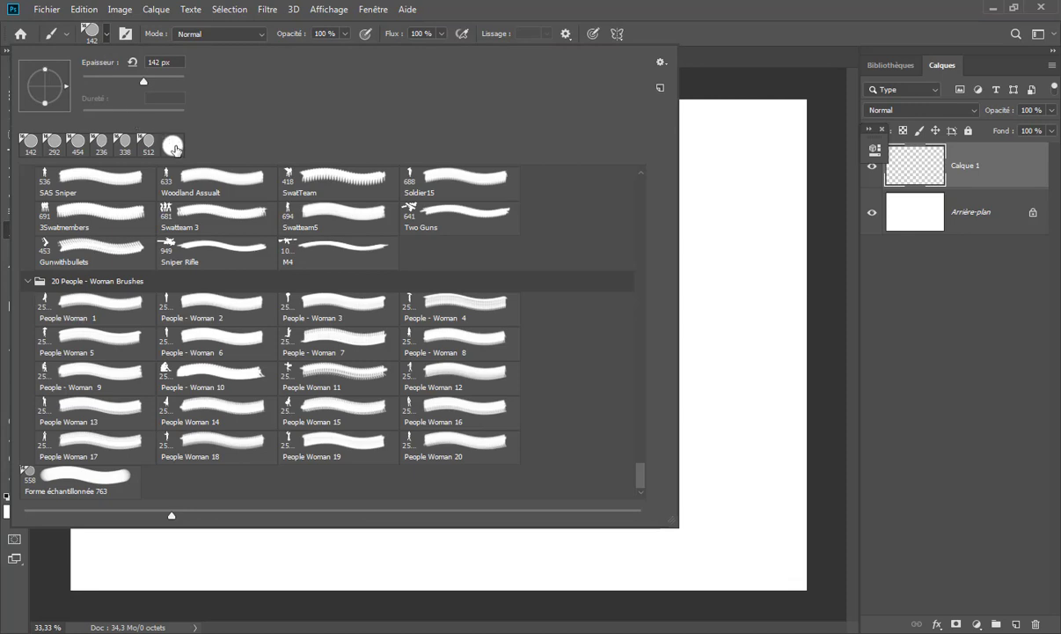
left_click_drag(643, 471, 639, 446)
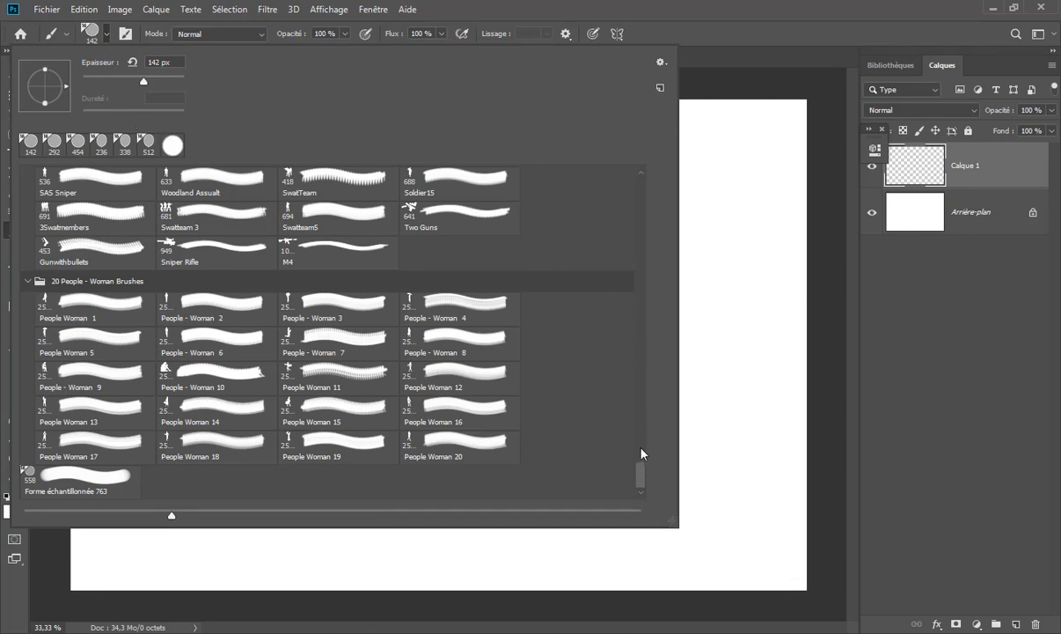
left_click_drag(642, 402, 638, 177)
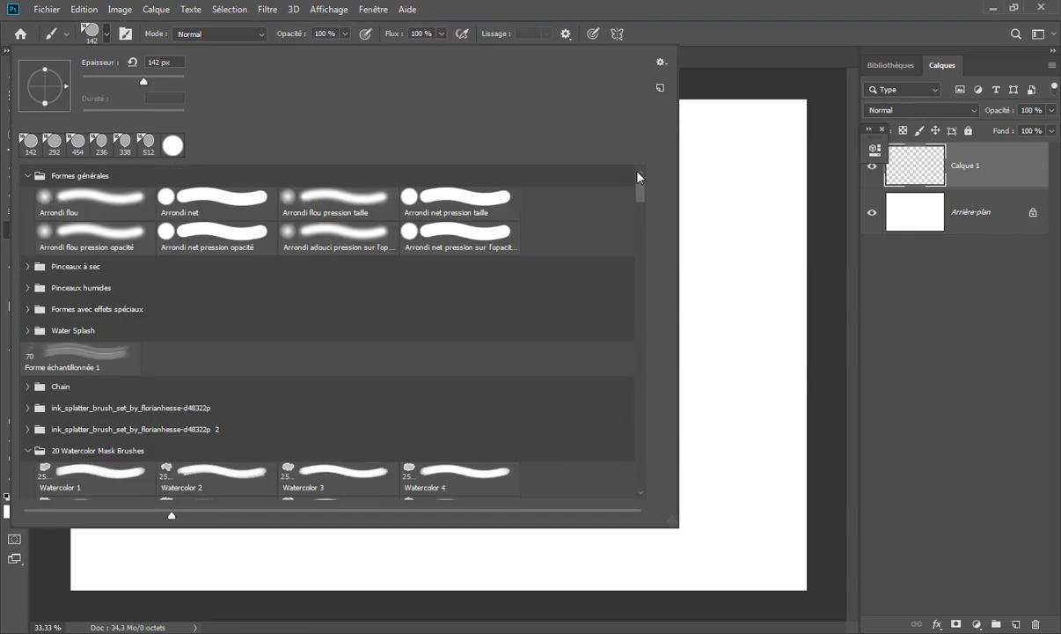
left_click(235, 207)
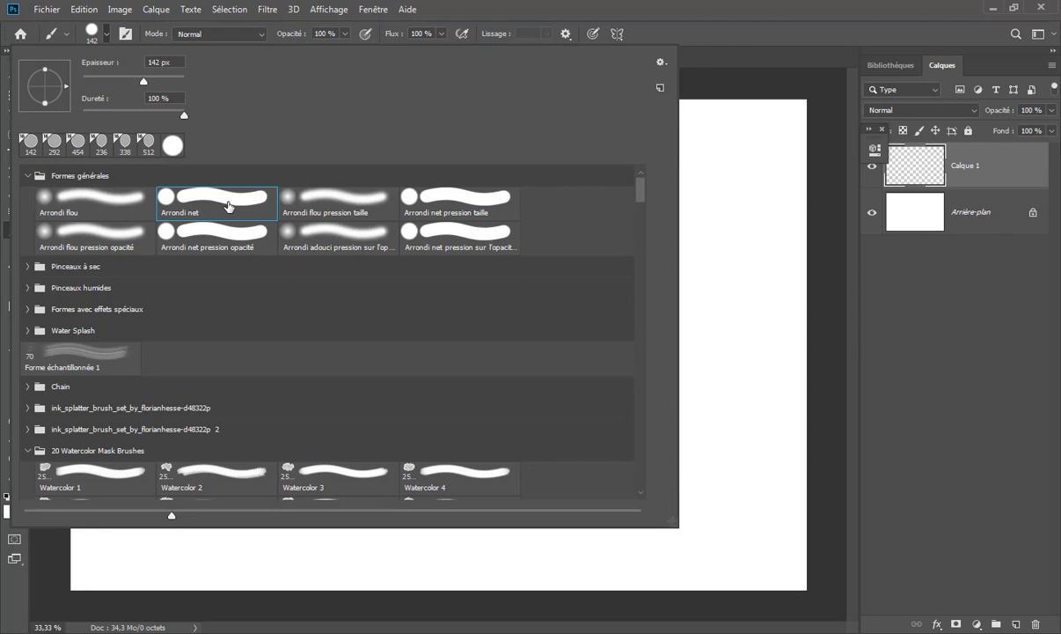
left_click(755, 30)
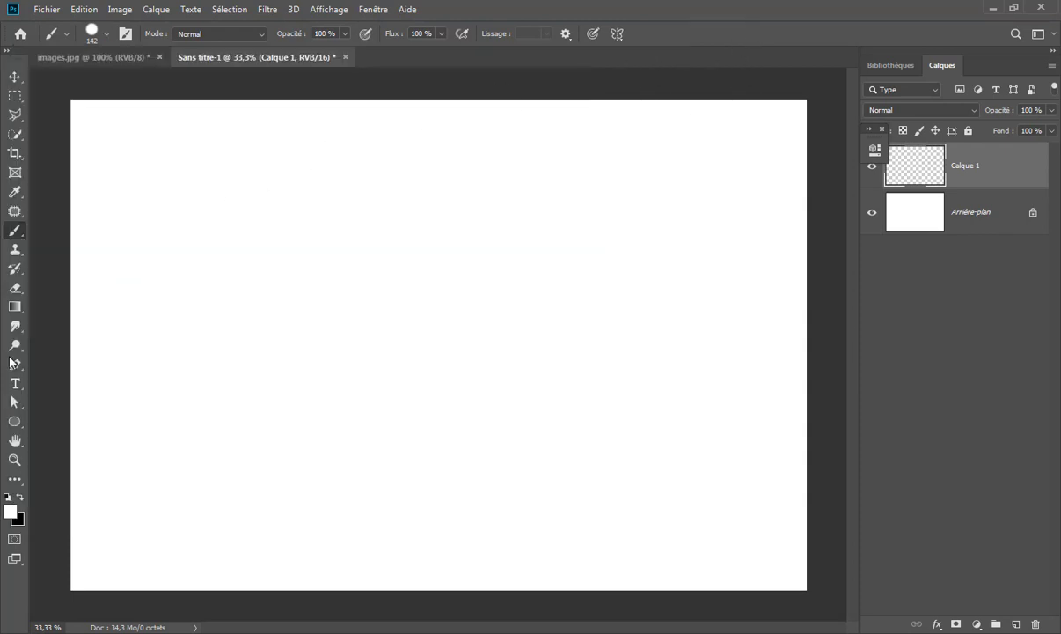
Step: Make black the foreground colour and set the brush size to 396 px
left_click(21, 495)
left_click(84, 9)
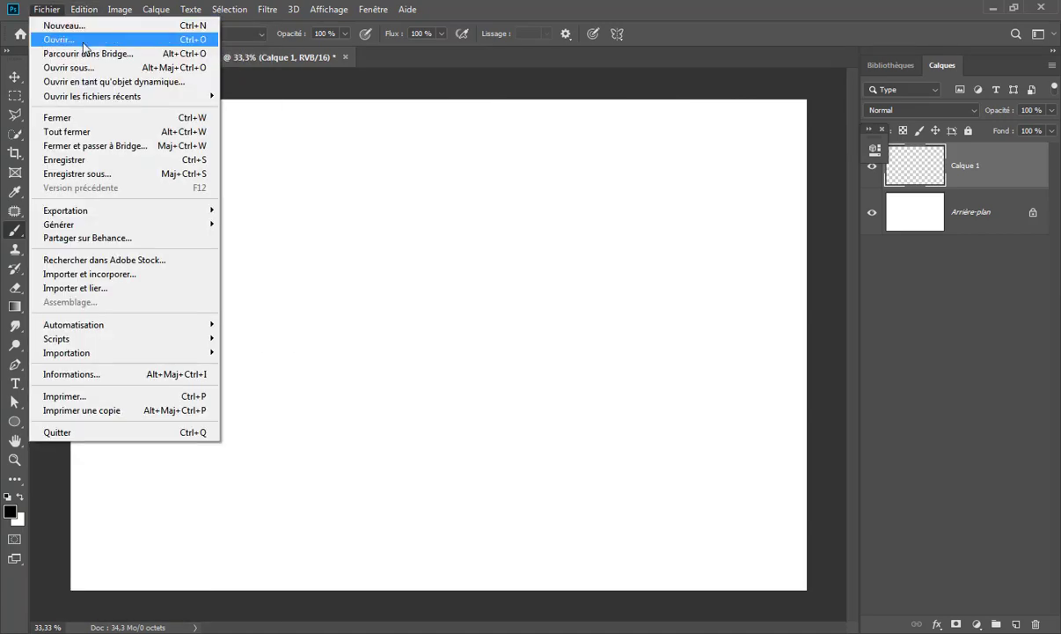
left_click(324, 71)
left_click(107, 34)
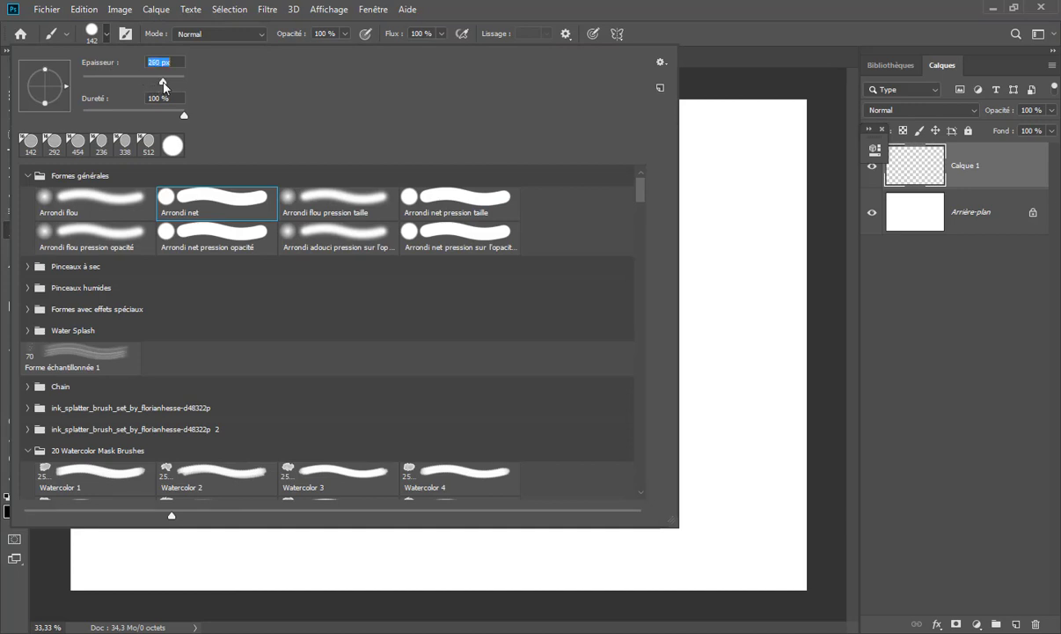
left_click_drag(162, 85, 165, 85)
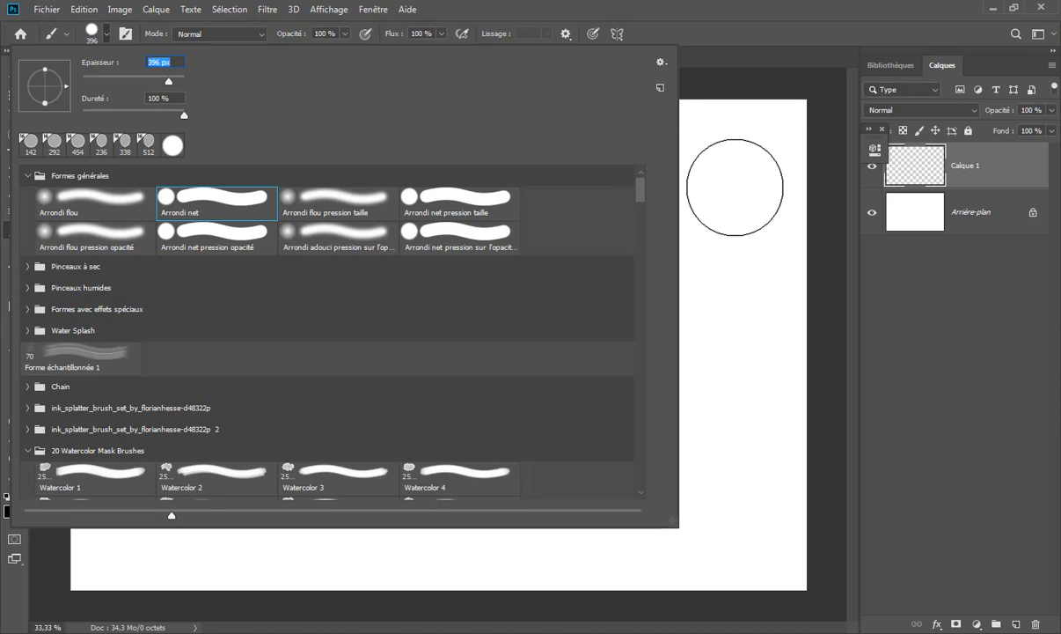
left_click(738, 14)
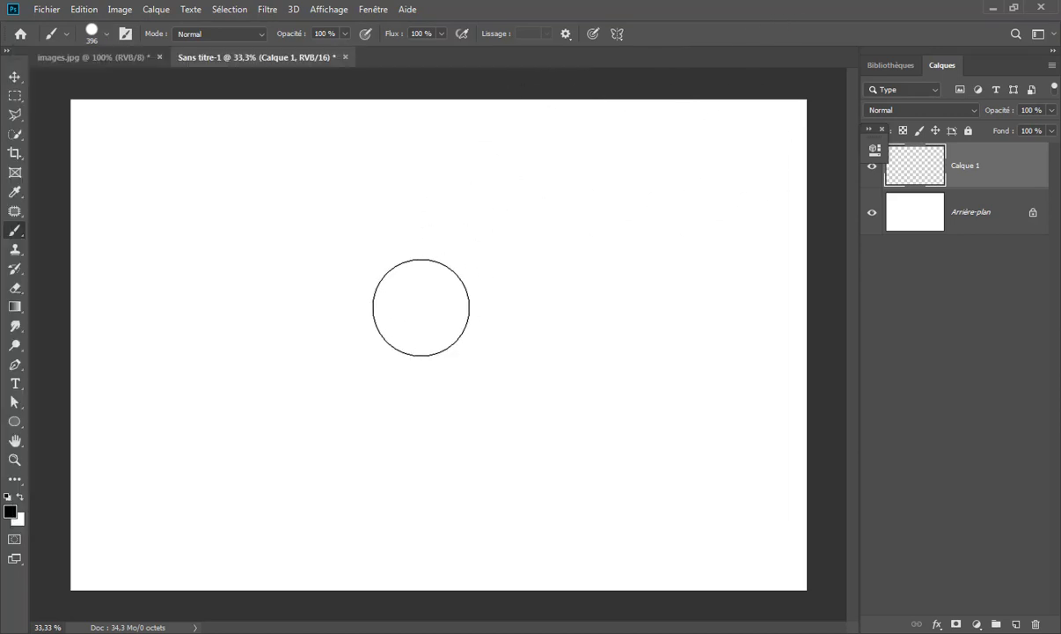
Step: Stamp a round dot on Calque 1 and lower its fill opacity to 50 % so it turns grey
left_click(360, 310)
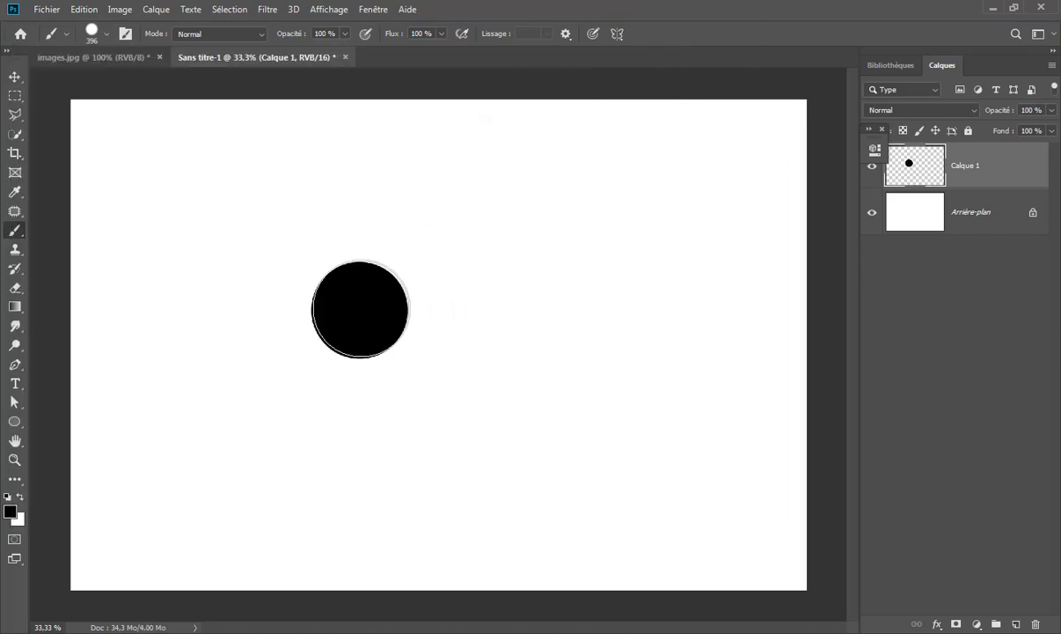
left_click(938, 624)
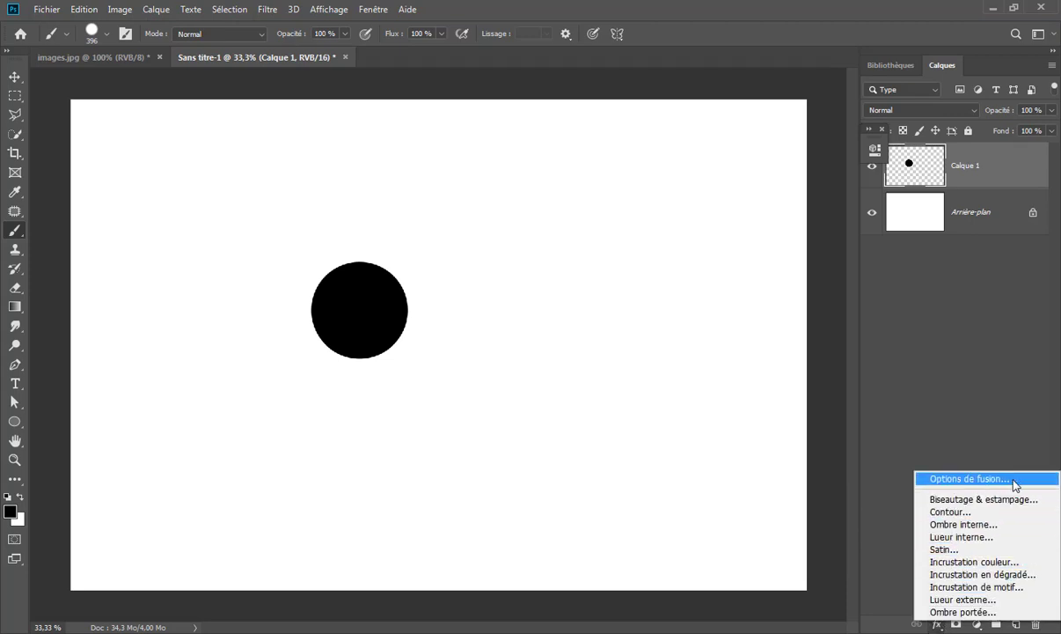
left_click(1036, 480)
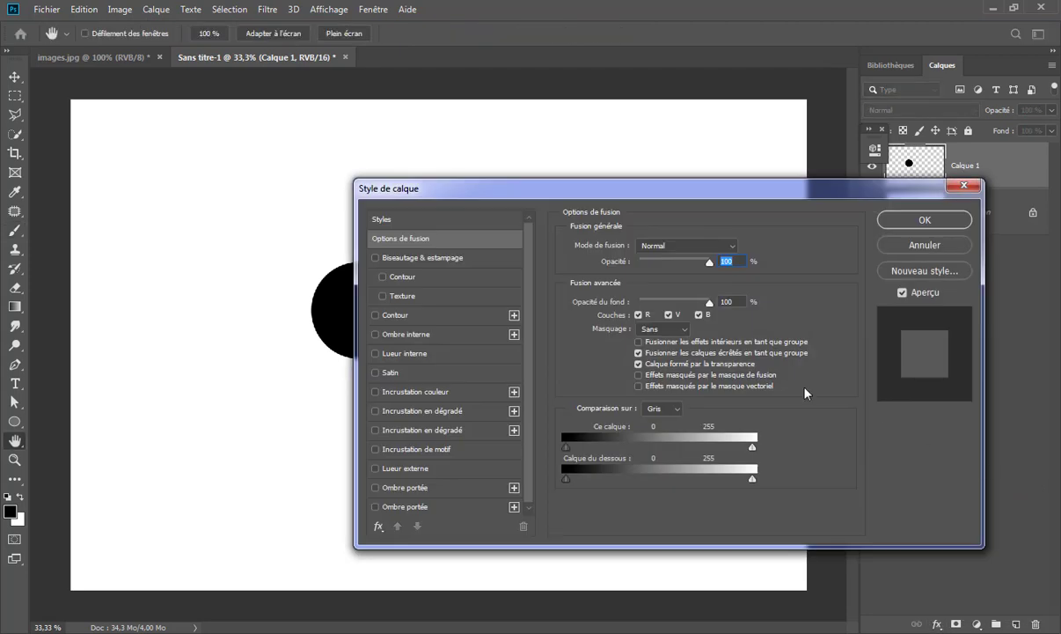
left_click_drag(509, 202, 621, 199)
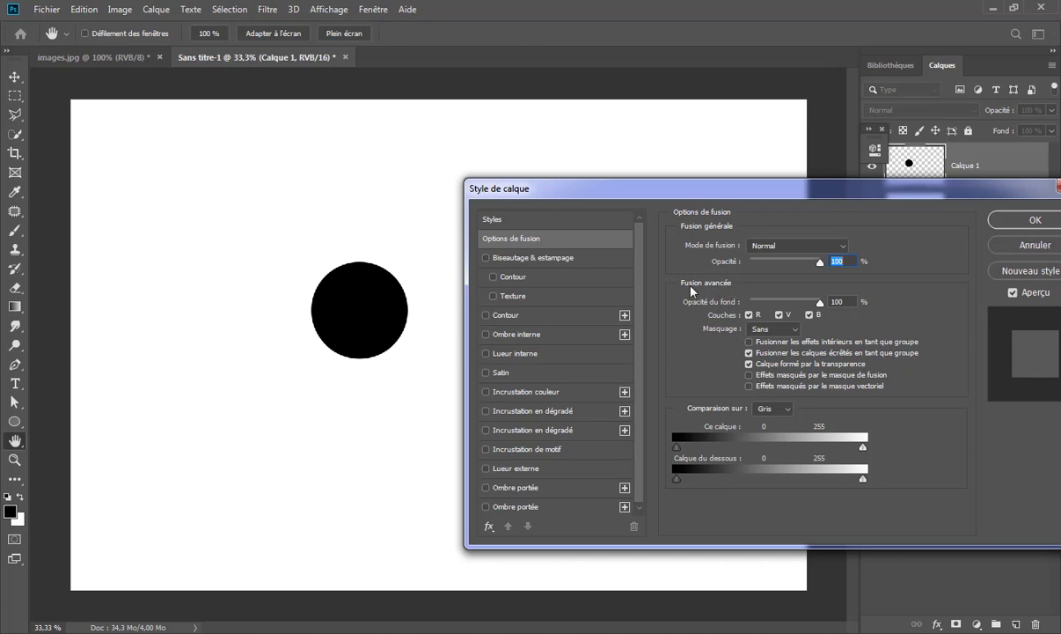
left_click_drag(822, 304, 788, 306)
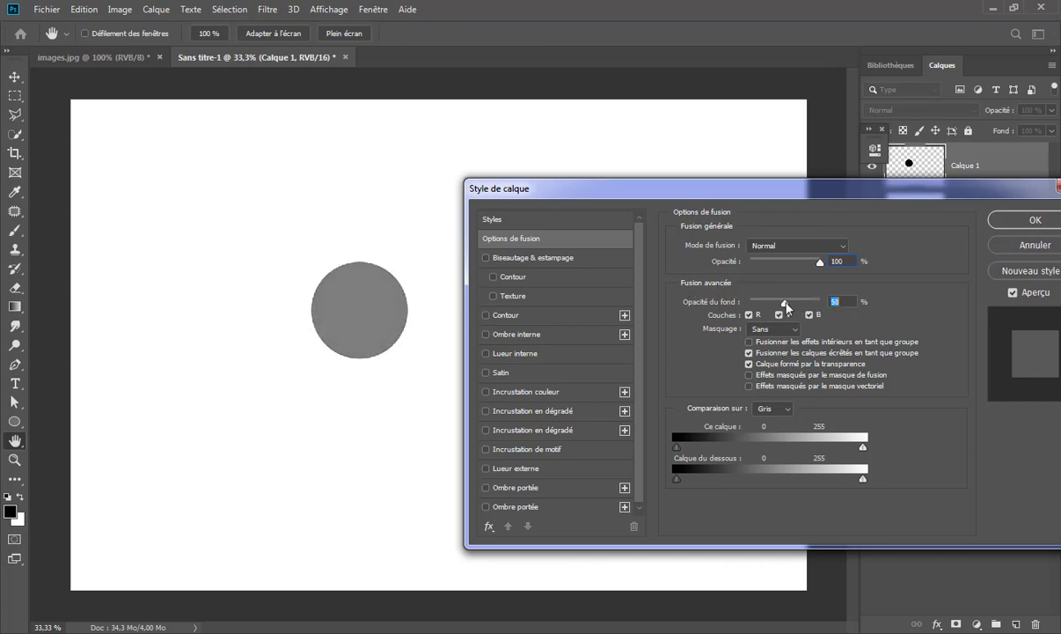
left_click(1027, 225)
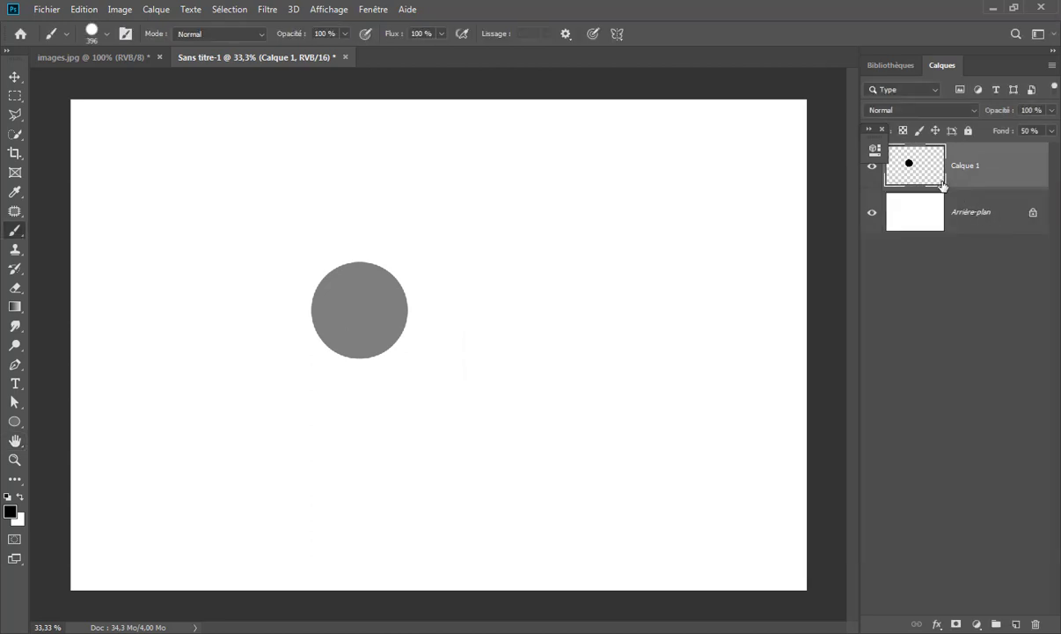
Step: Add a 10 px black Contour stroke positioned Intérieur to the circle
left_click(934, 626)
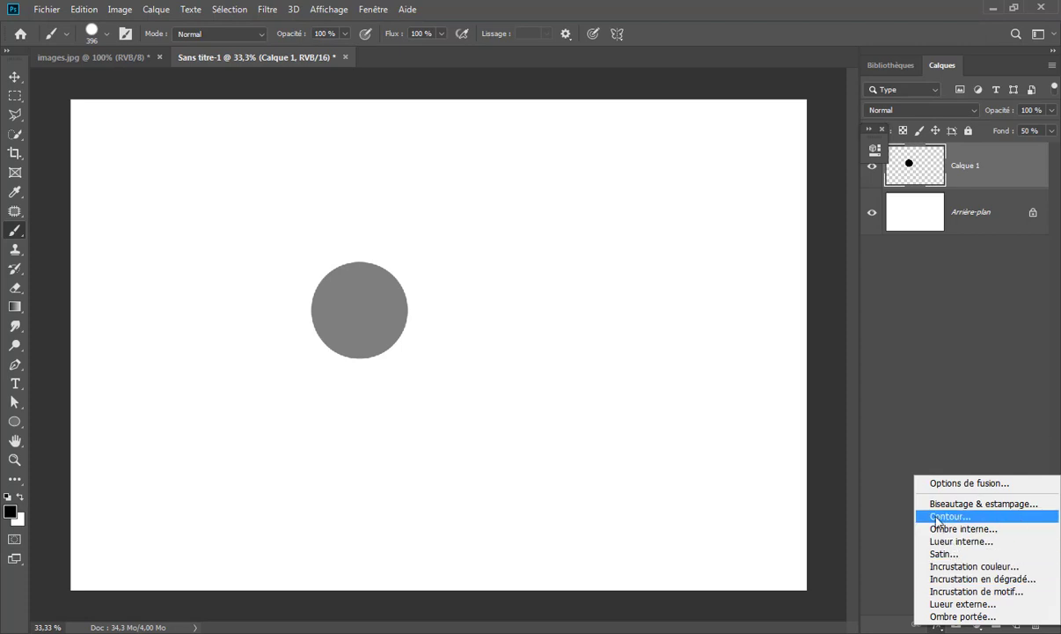
left_click(980, 517)
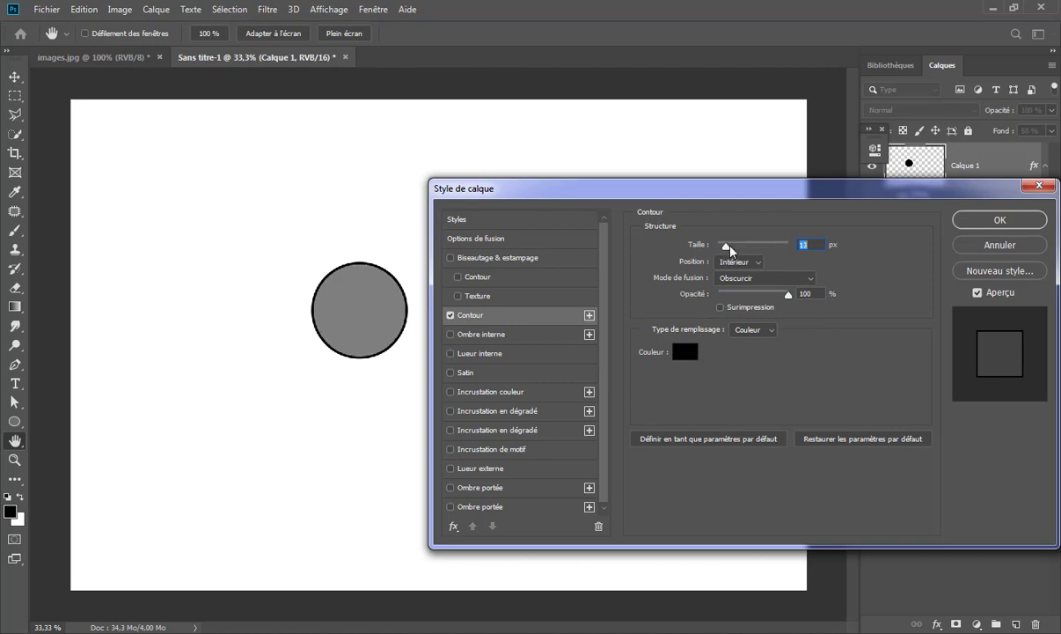
left_click_drag(729, 248, 726, 249)
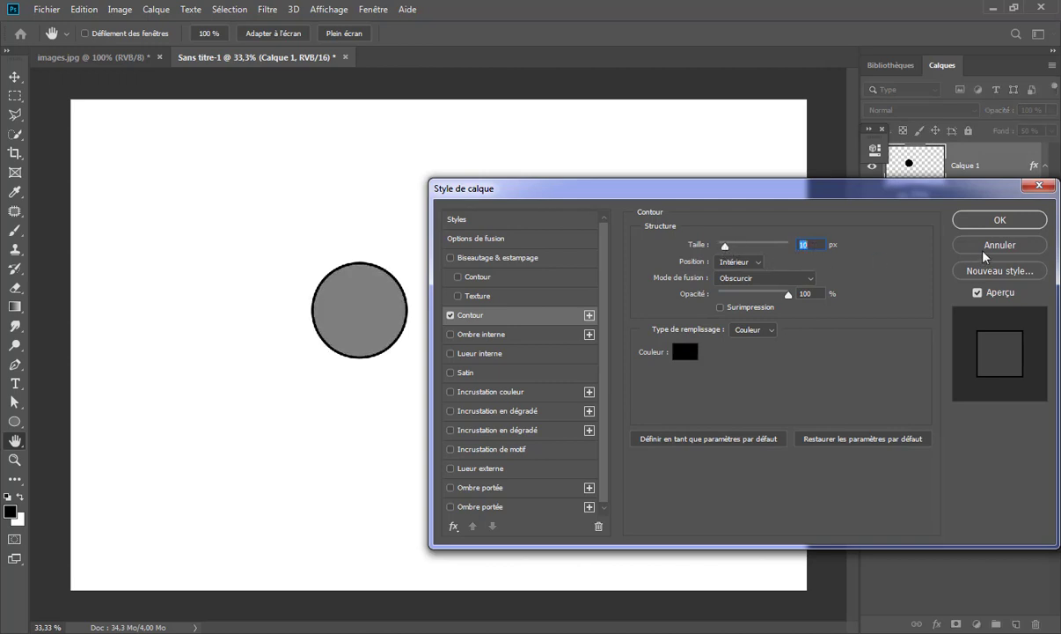
left_click(1000, 220)
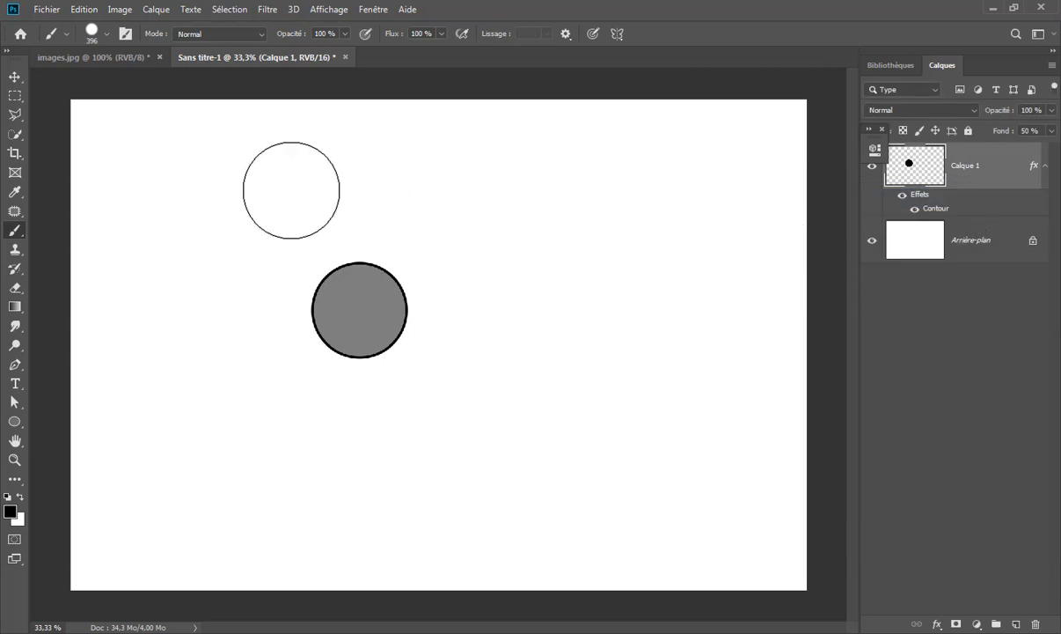
Step: Define the stroked circle as a brush preset named 'bulle', then delete Calque 1
left_click(86, 9)
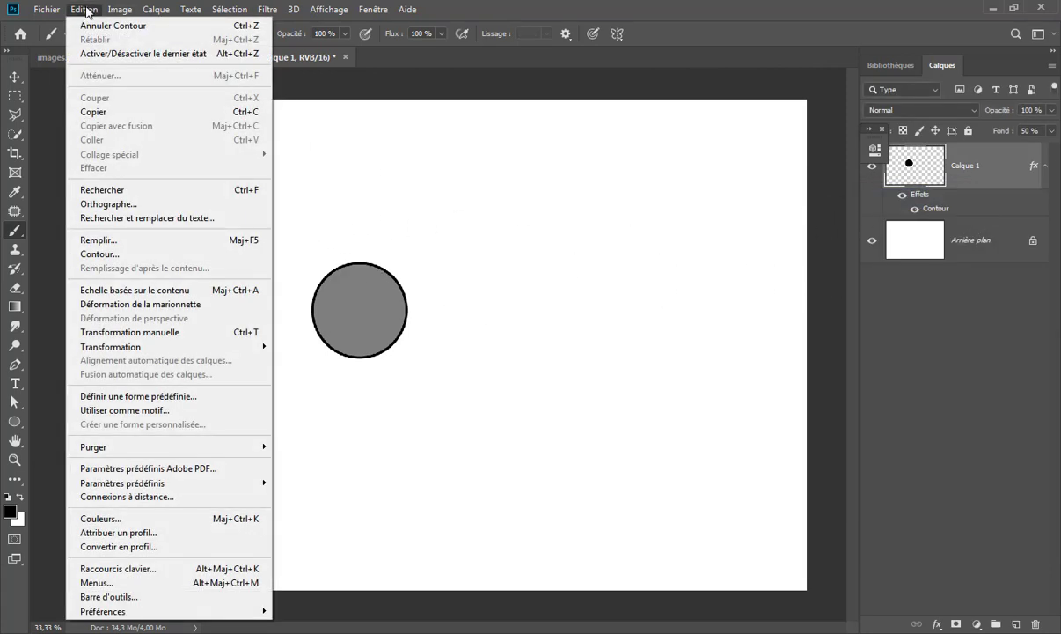
left_click(216, 397)
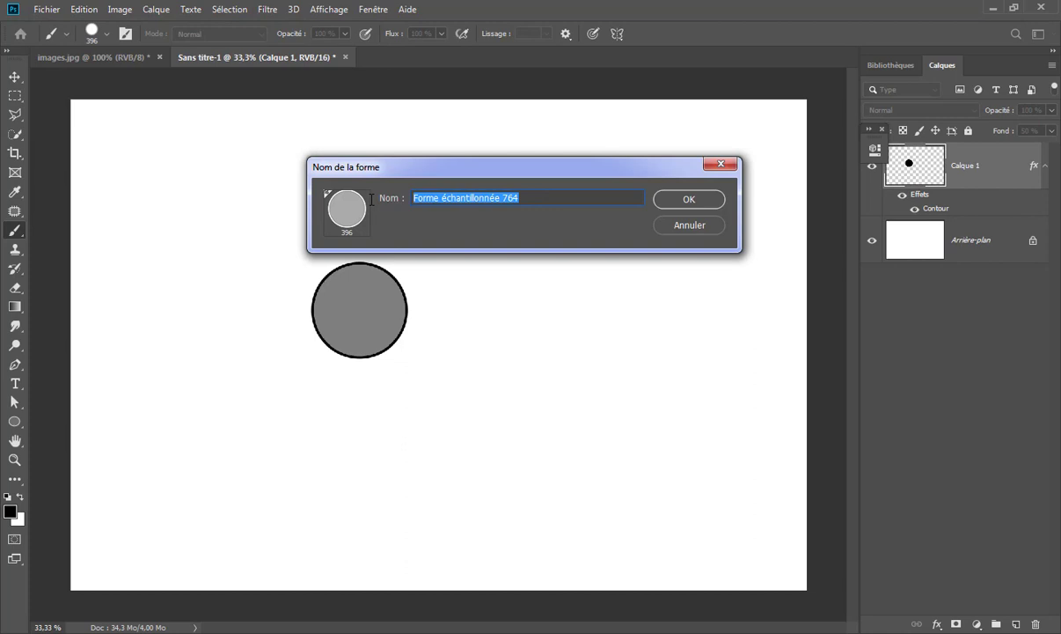
type("bulle")
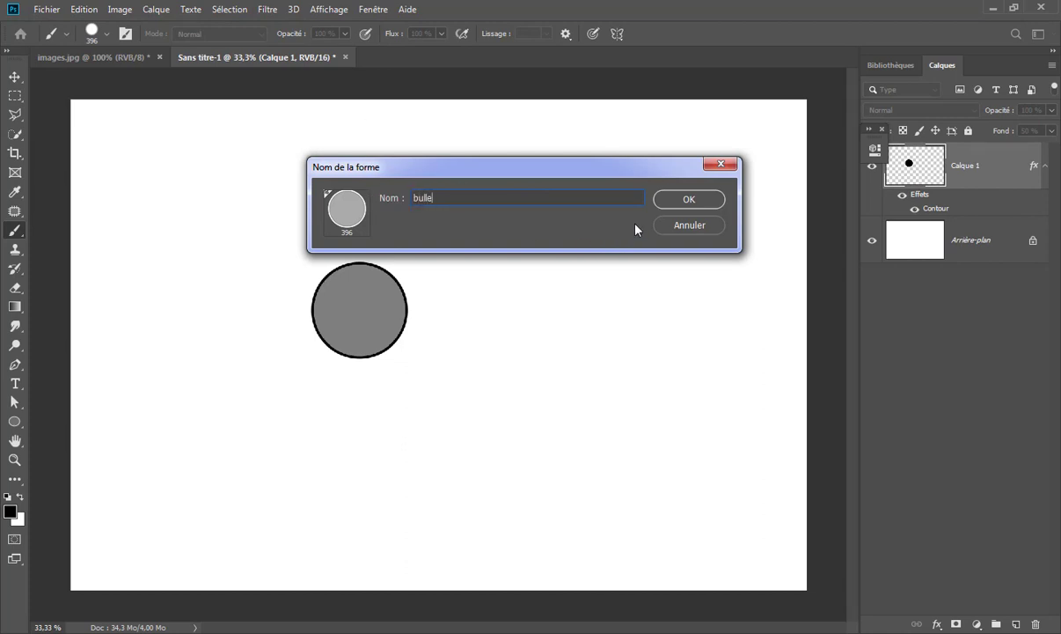
left_click(689, 198)
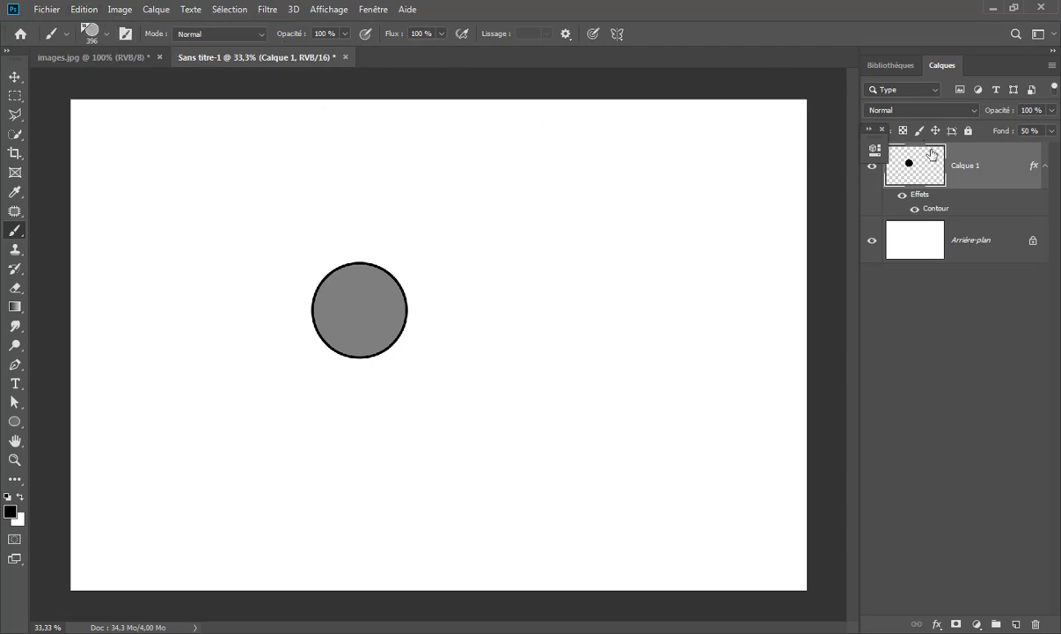
mouse_move(880, 160)
left_mouse_down()
mouse_move(1049, 524)
mouse_move(1039, 620)
left_mouse_up()
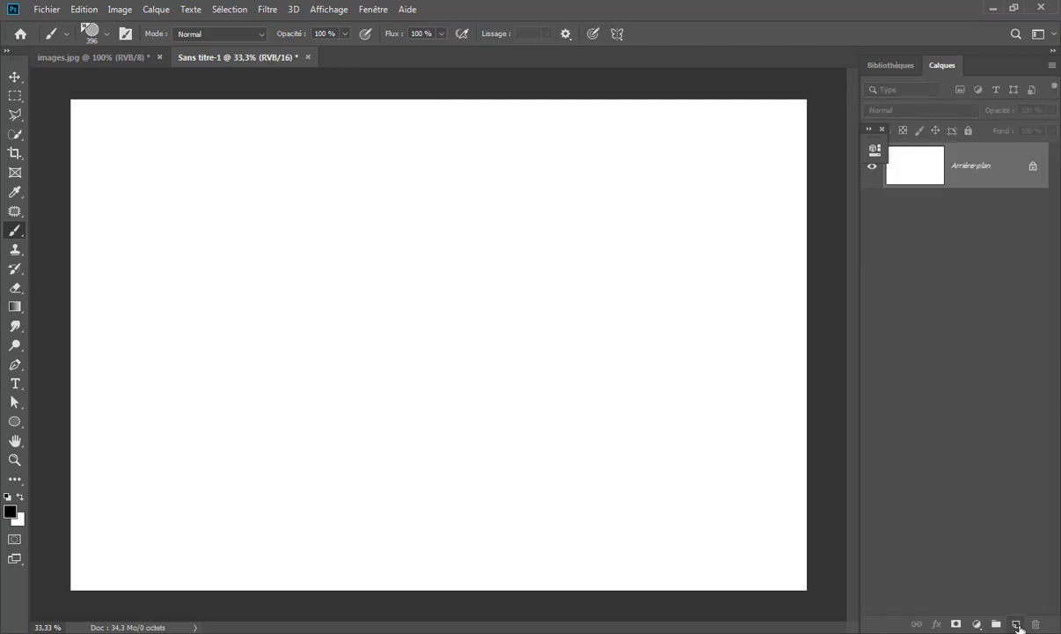
Step: Select the Gradient tool with the Spectre rainbow gradient
left_click(16, 308)
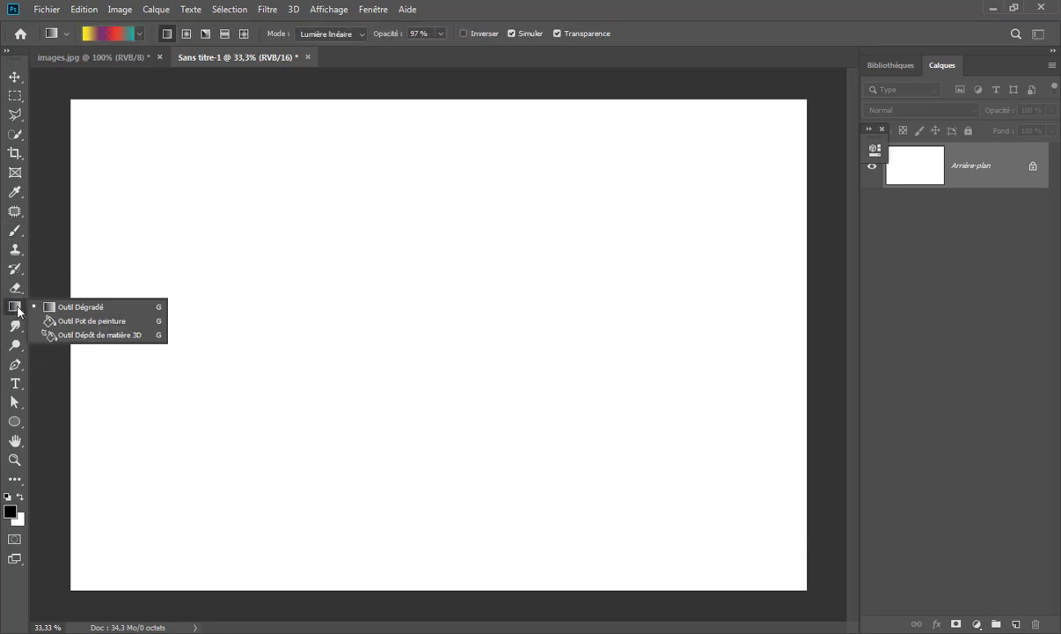
left_click(76, 308)
left_click(99, 33)
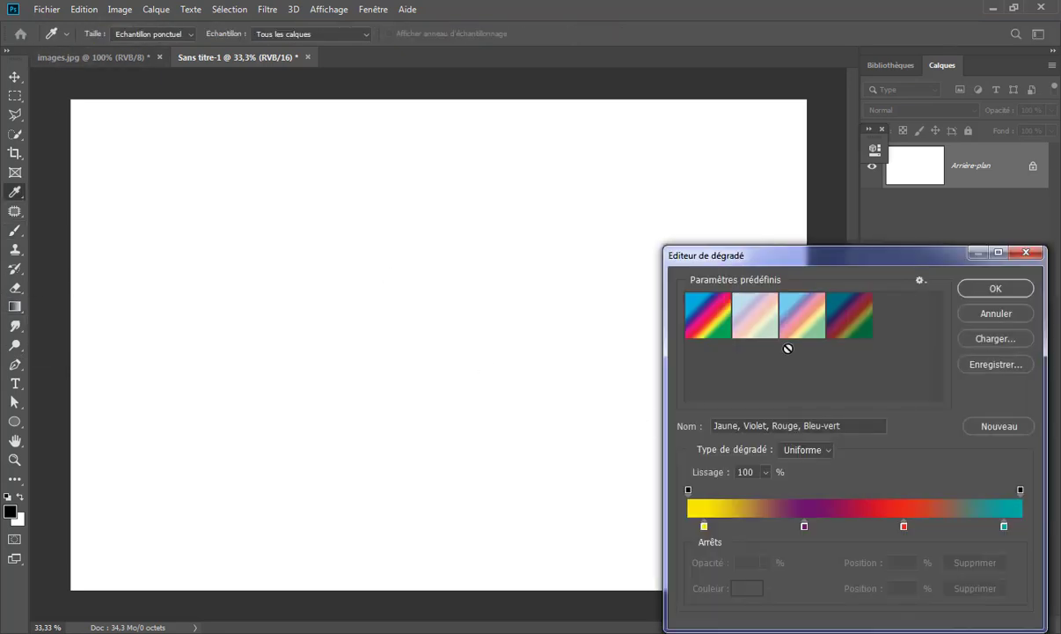
left_click(702, 318)
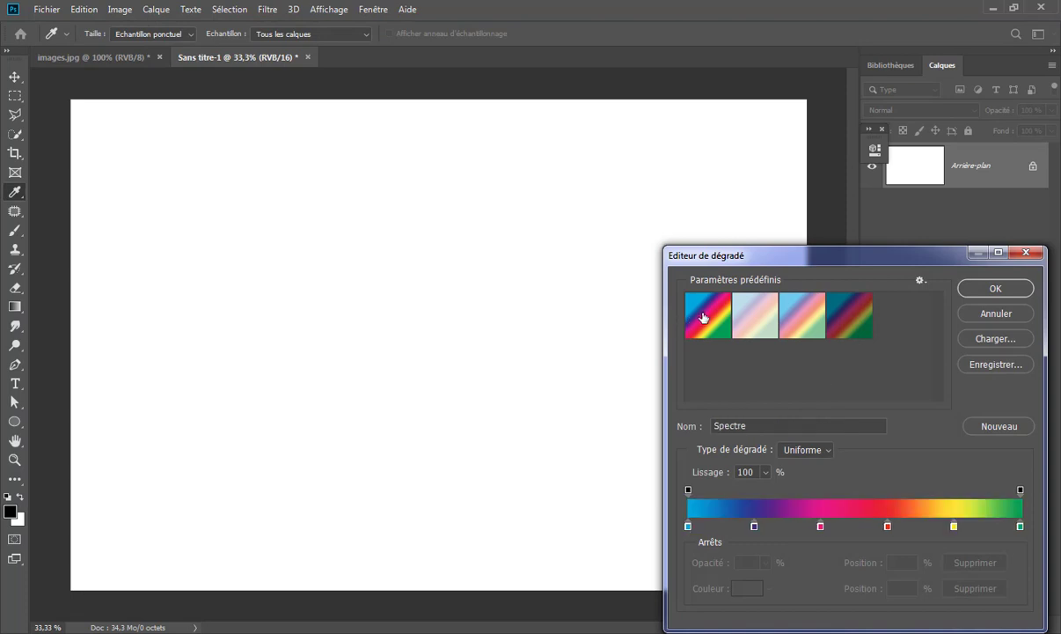
left_click(994, 289)
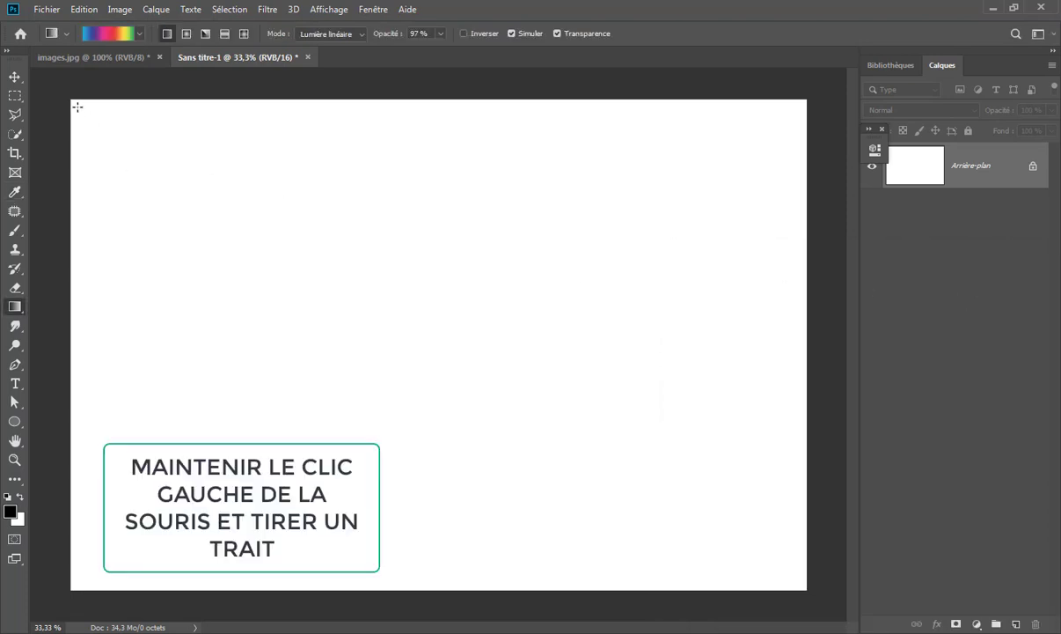
Step: Draw the gradient diagonally from top-left to bottom-right and add an empty Calque 1 above
left_click_drag(74, 103, 801, 581)
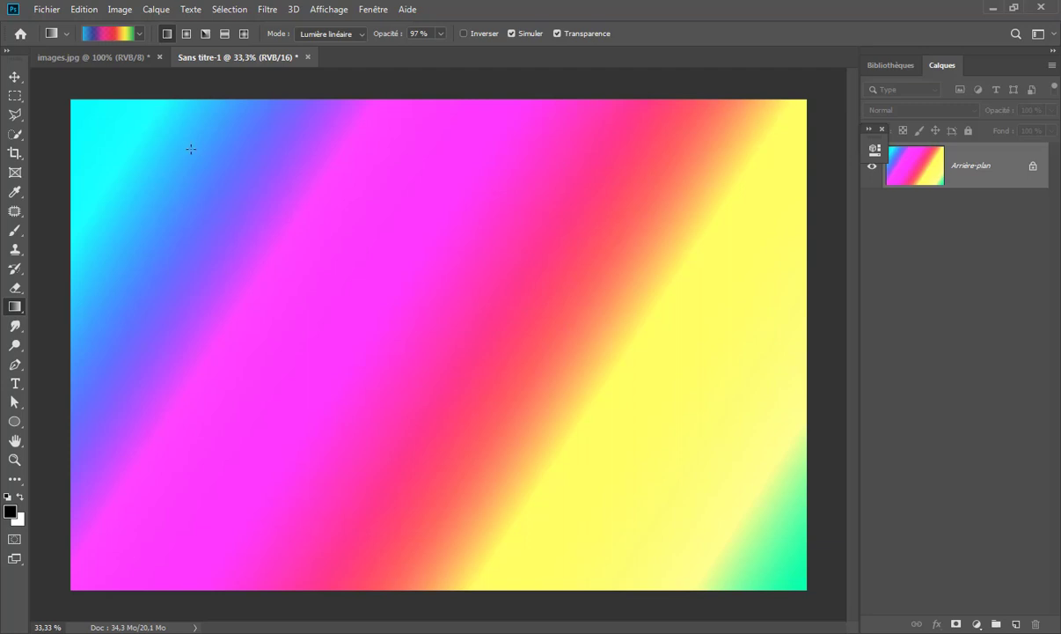
left_click(1016, 624)
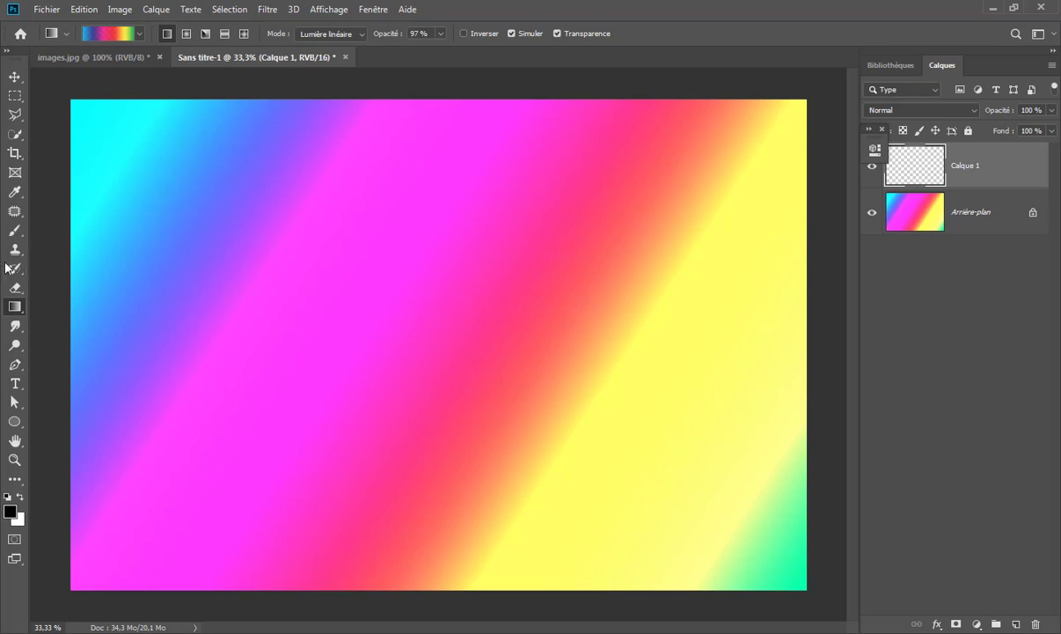
left_click(15, 231)
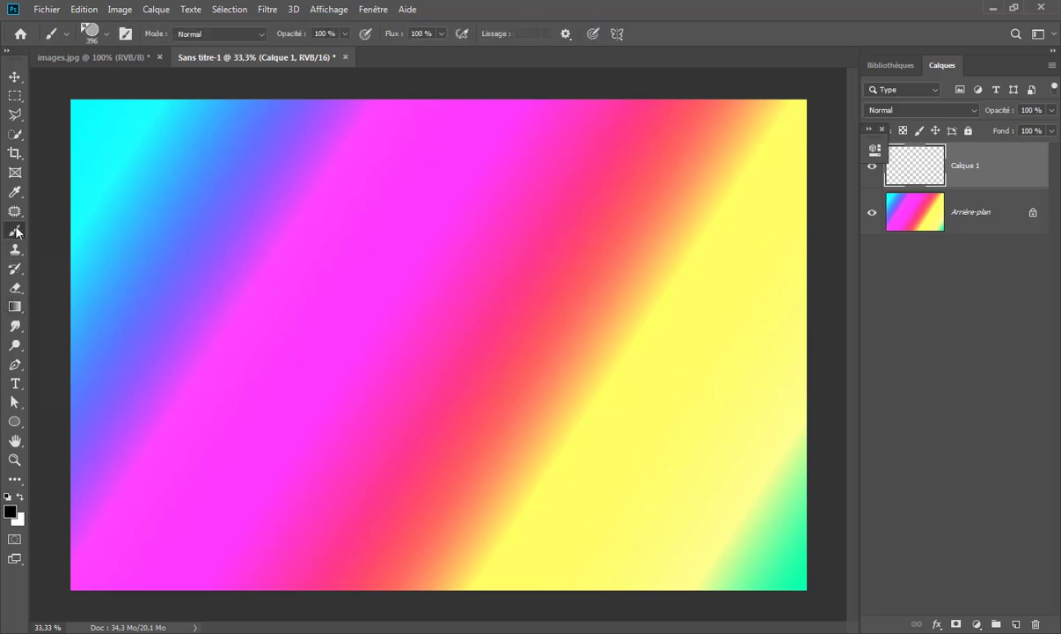
Step: Set the paintbrush to the saved bulle preset with white as foreground colour
right_click(15, 231)
left_click(88, 232)
left_click(107, 35)
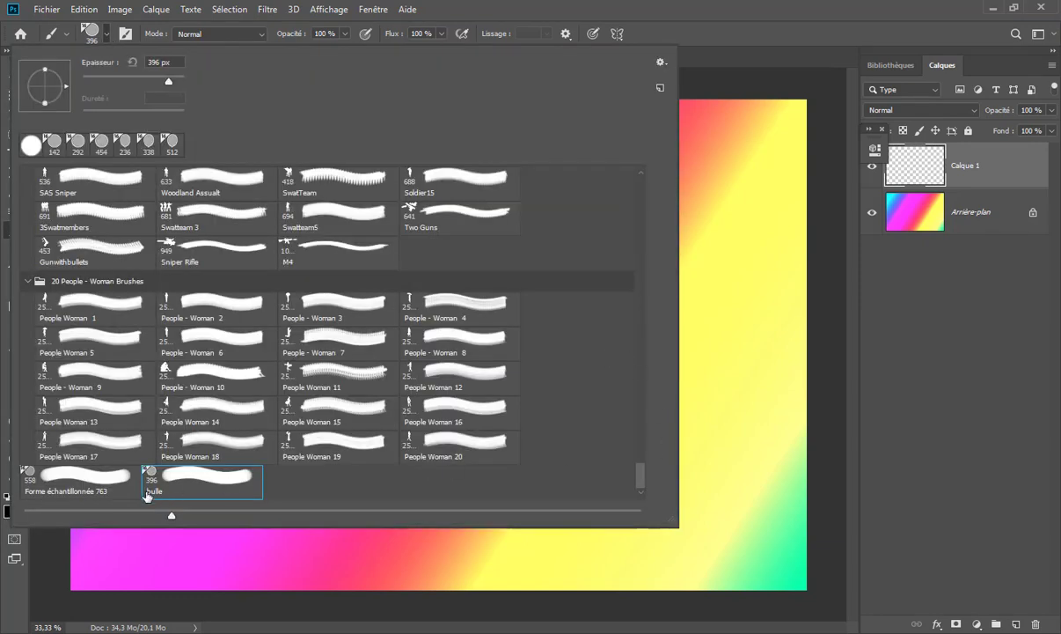
left_click(623, 23)
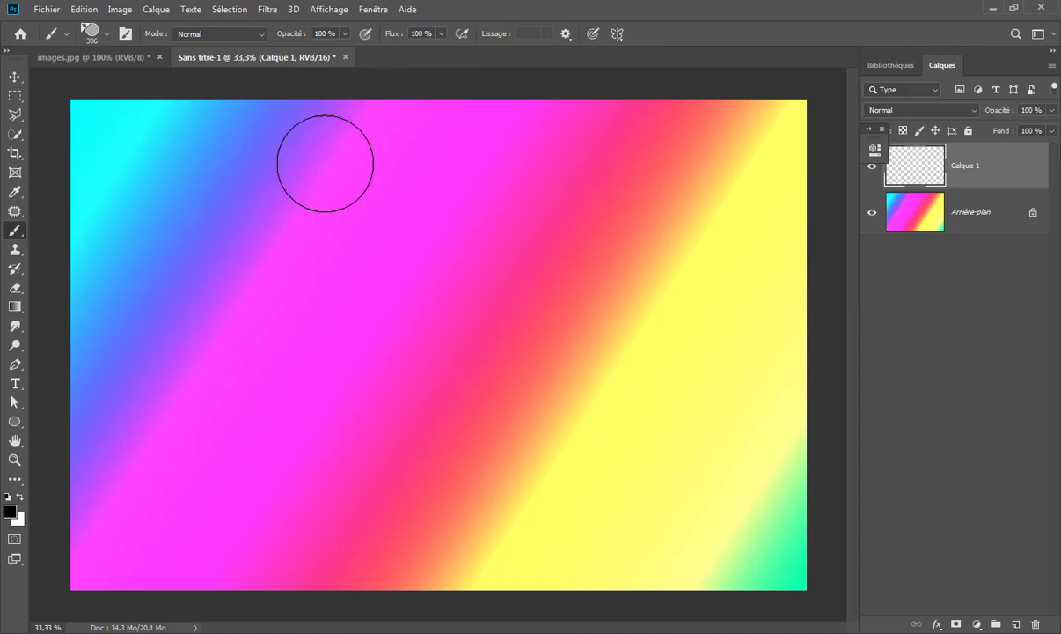
left_click(19, 496)
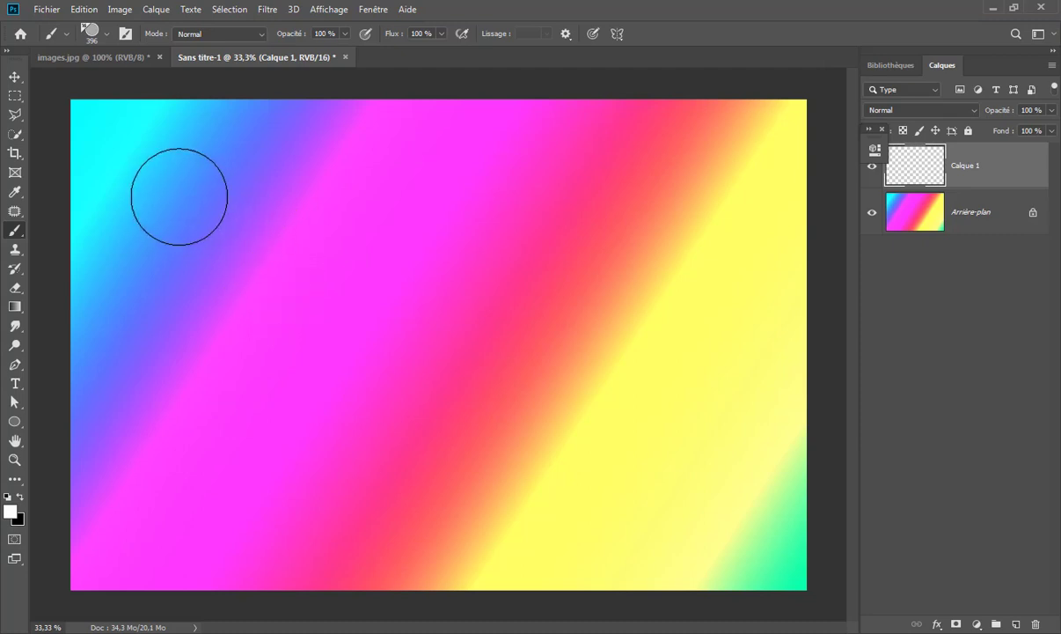
Step: Stamp thirteen white bulle bubbles scattered across the whole canvas
left_click(179, 193)
left_click(321, 444)
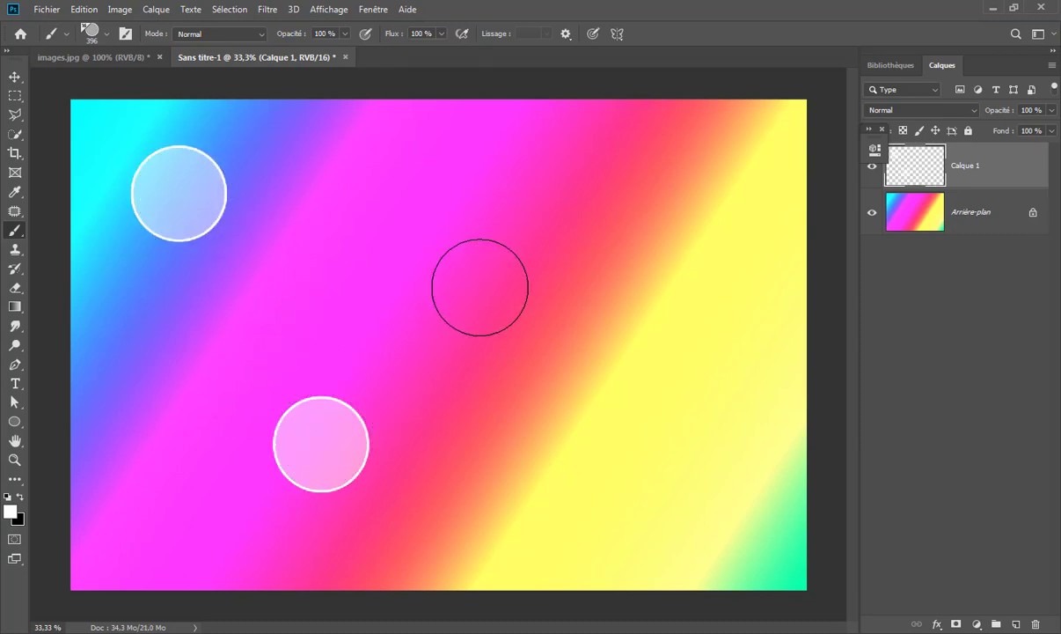
left_click(480, 287)
left_click(678, 182)
left_click(685, 468)
left_click(494, 519)
left_click(369, 164)
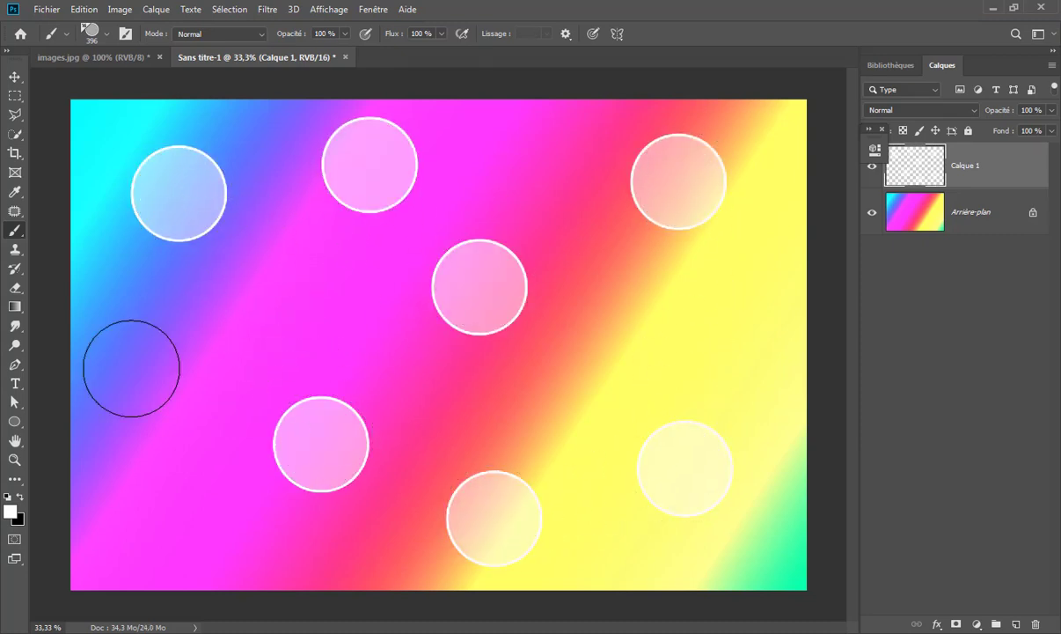
left_click(74, 473)
left_click(183, 374)
left_click(151, 558)
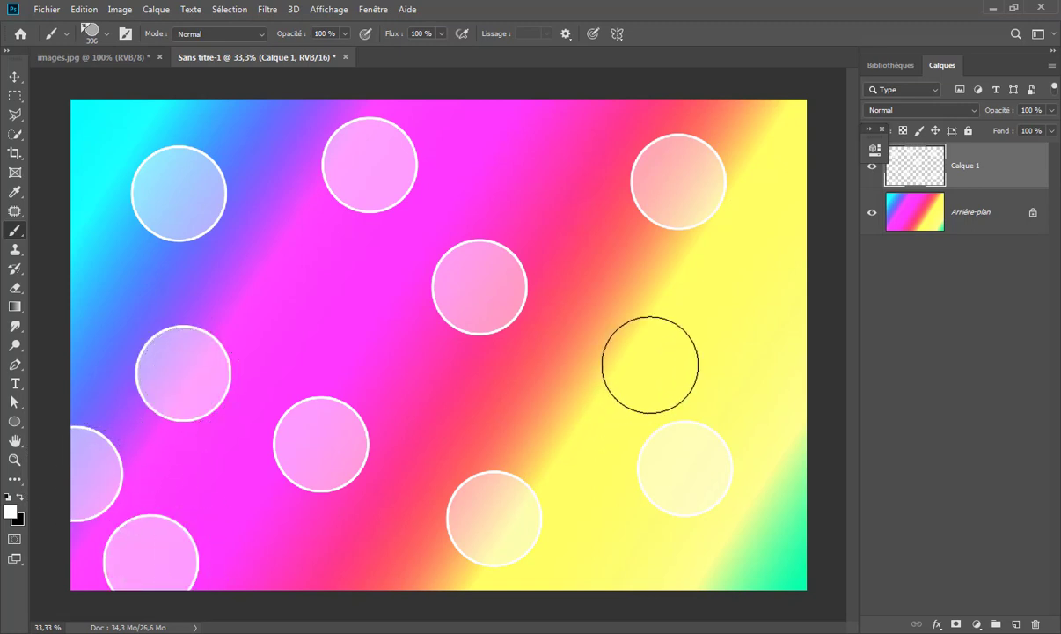
left_click(682, 326)
left_click(554, 189)
left_click(557, 420)
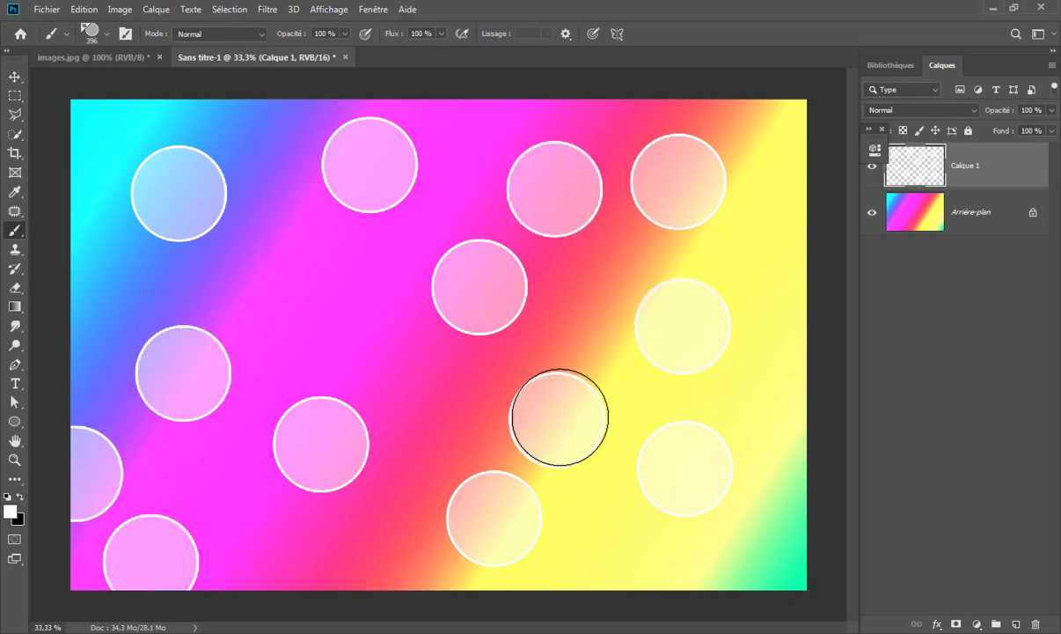
Step: Set Calque 1 to Incrustation blending and apply a 10-pixel Flou gaussien
left_click(964, 109)
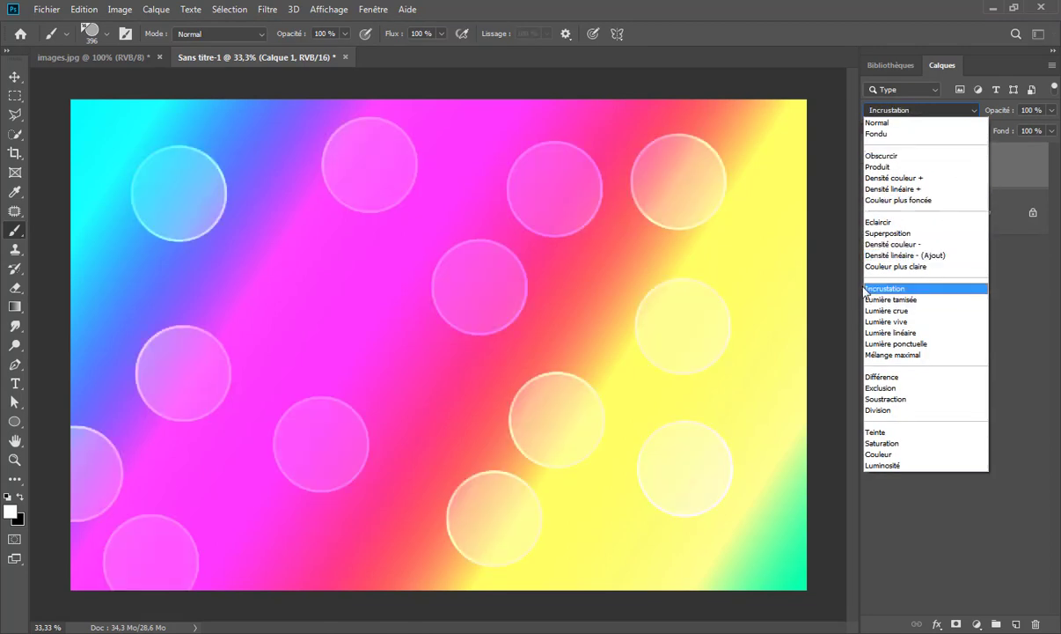
left_click(959, 291)
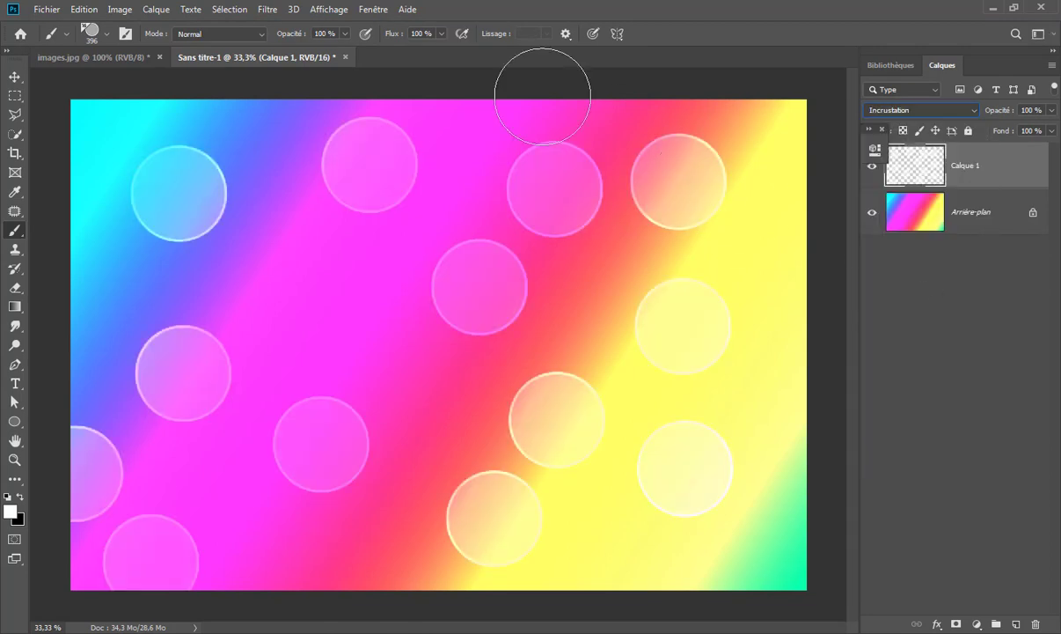
left_click(265, 11)
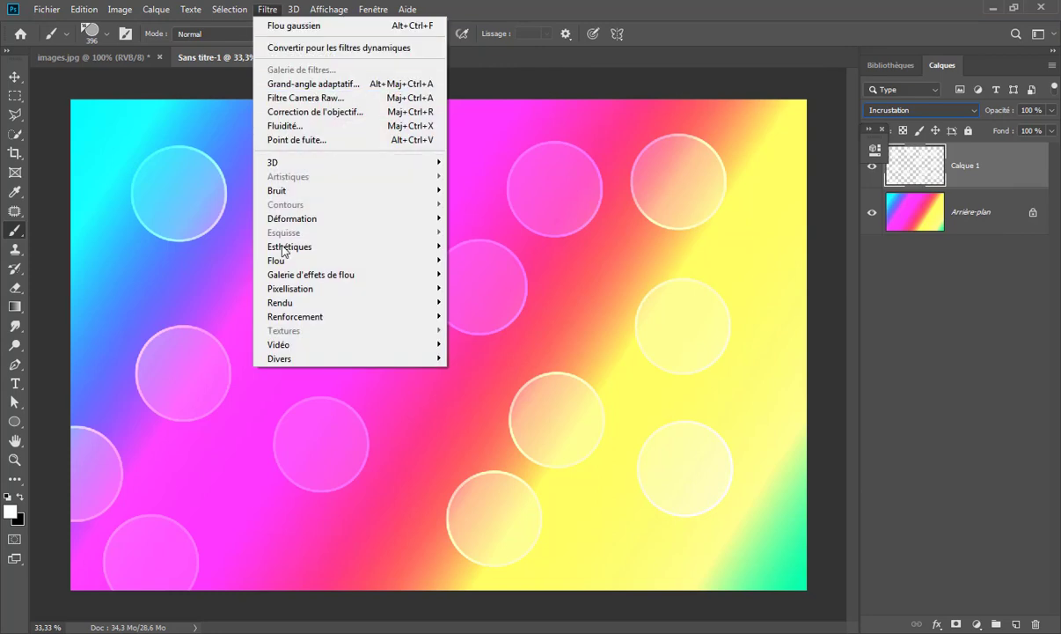
mouse_move(350, 261)
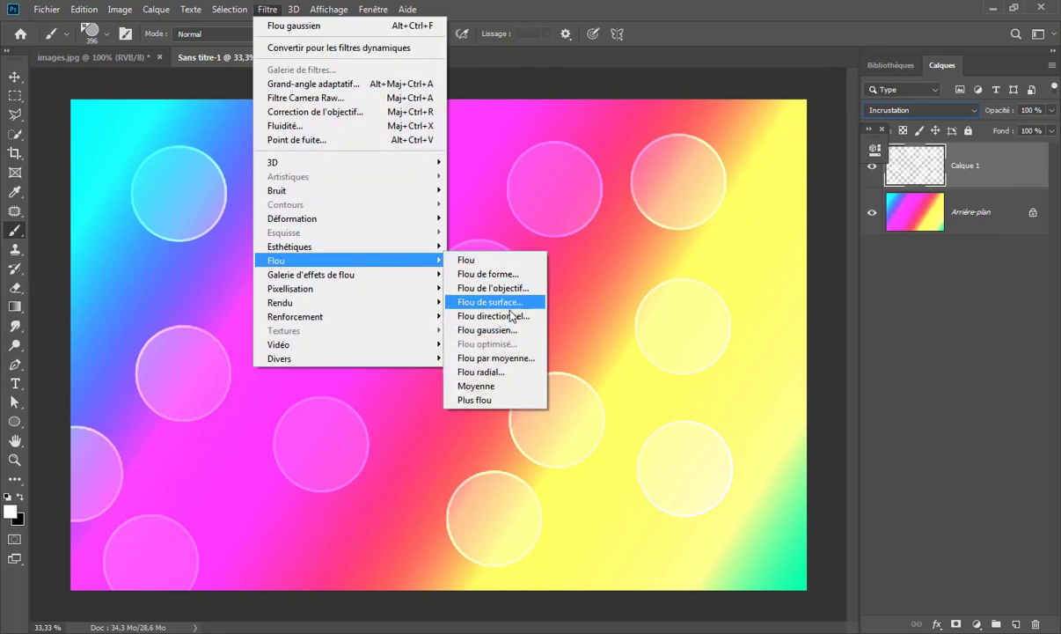
left_click(486, 330)
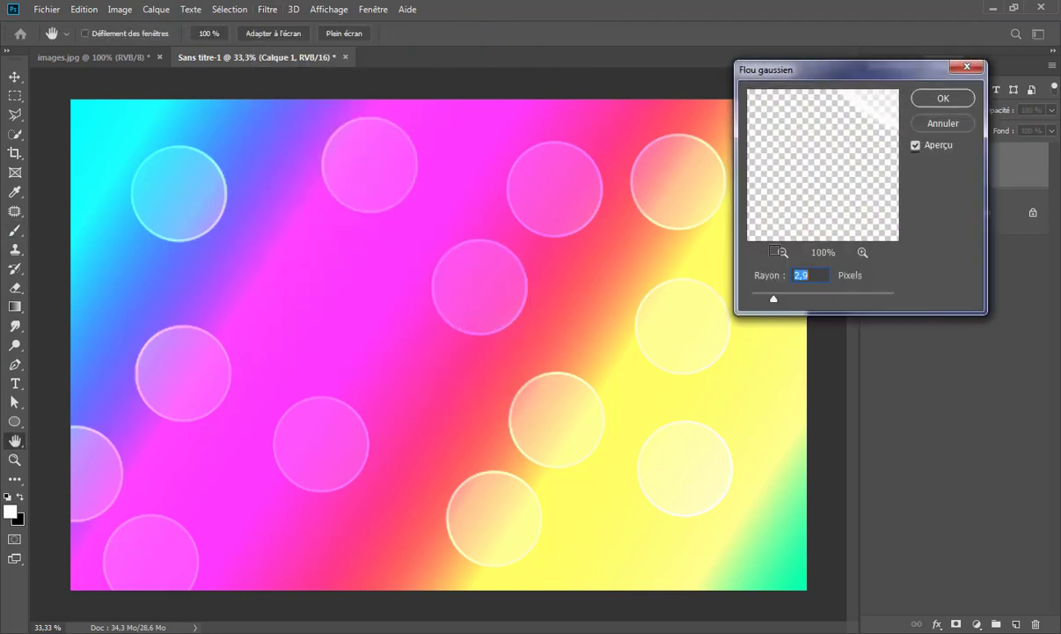
left_click_drag(773, 300, 810, 302)
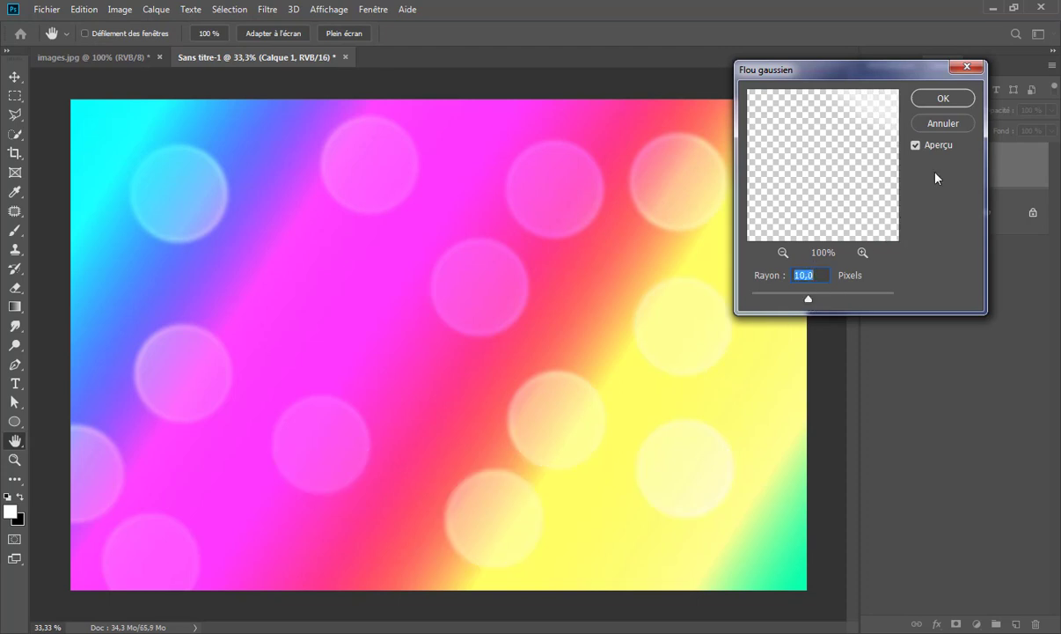
left_click(968, 97)
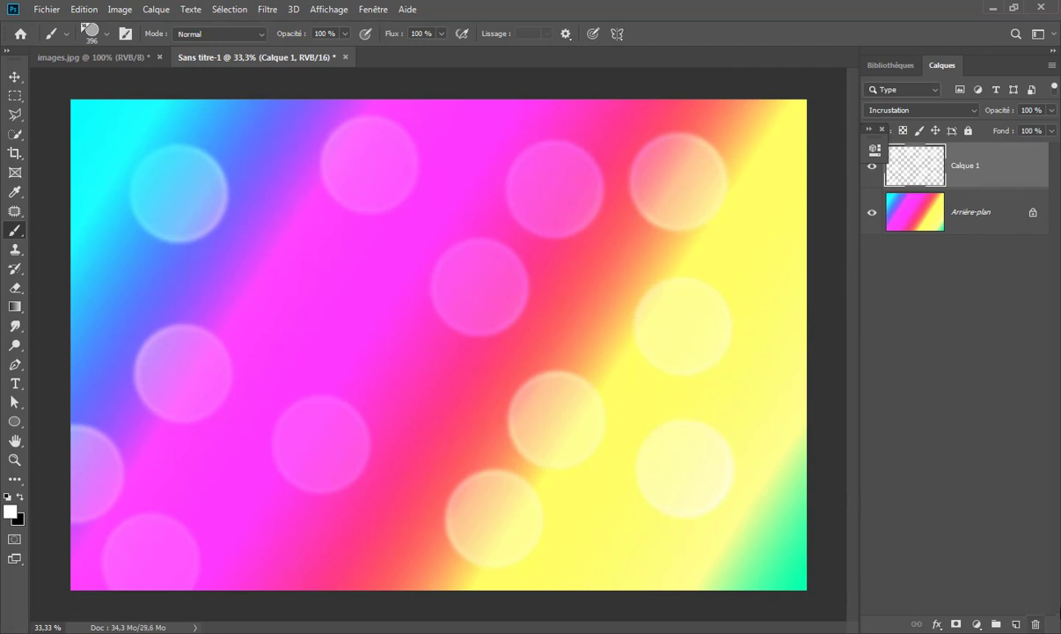
Step: Add an empty Calque 2 and reduce the bulle brush size to 323 px
left_click(1016, 624)
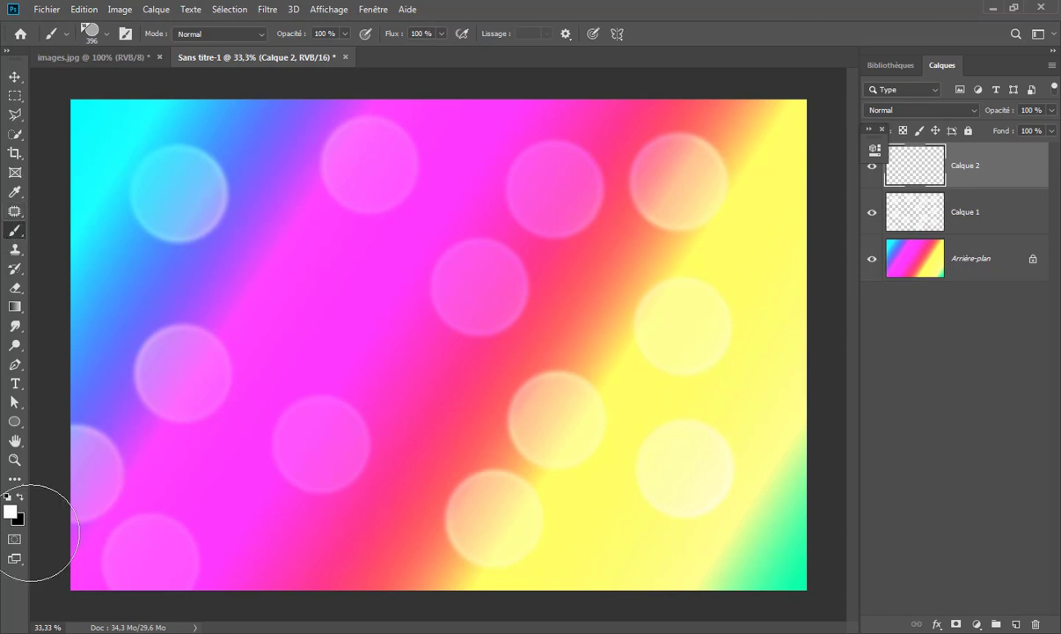
left_click(107, 35)
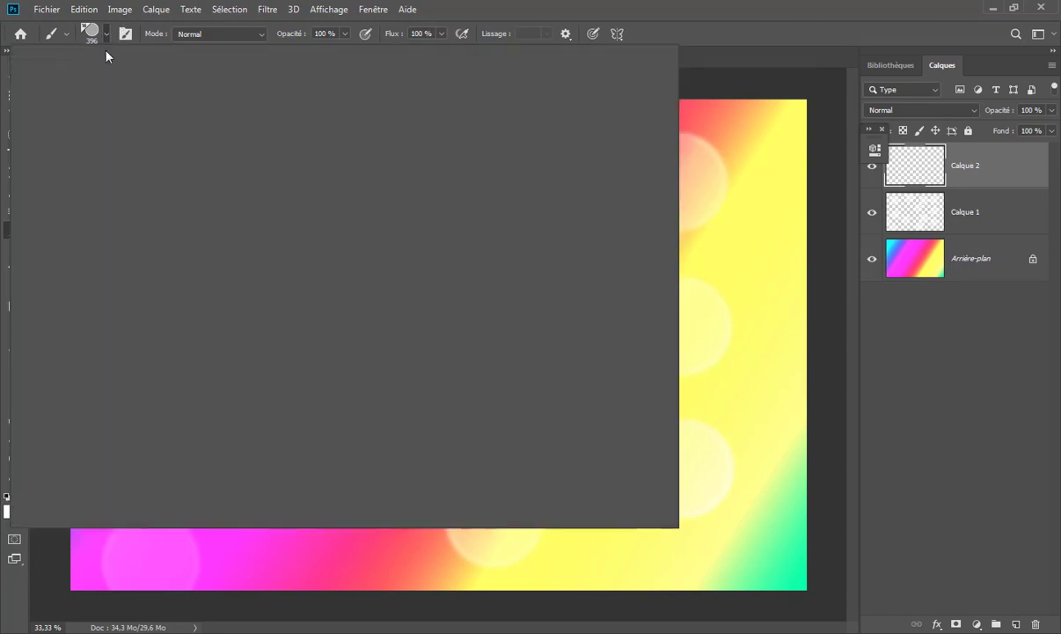
left_click_drag(166, 81, 164, 81)
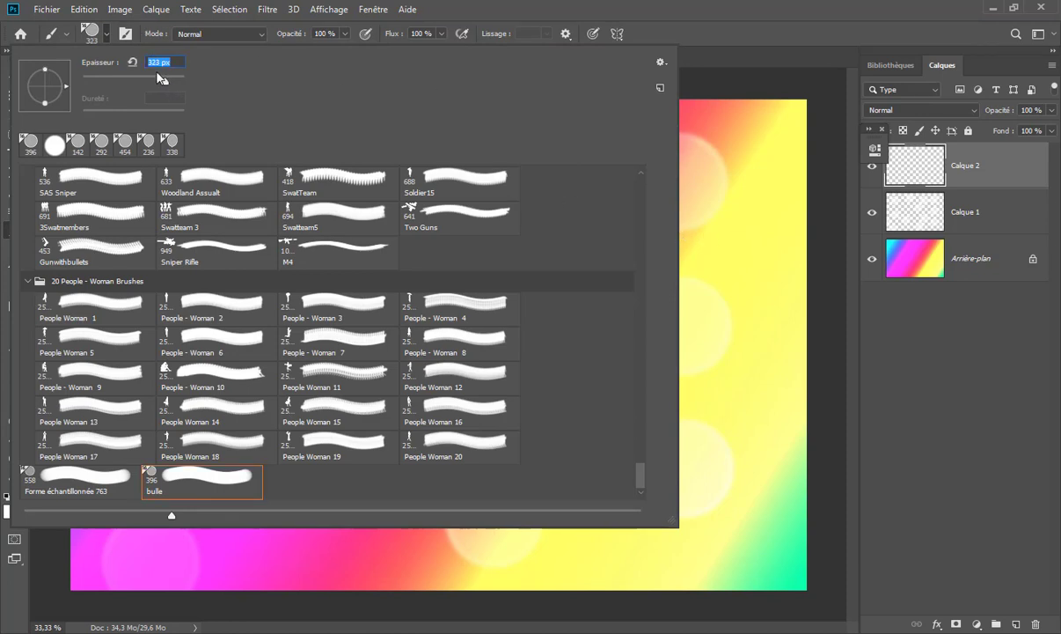
left_click(739, 233)
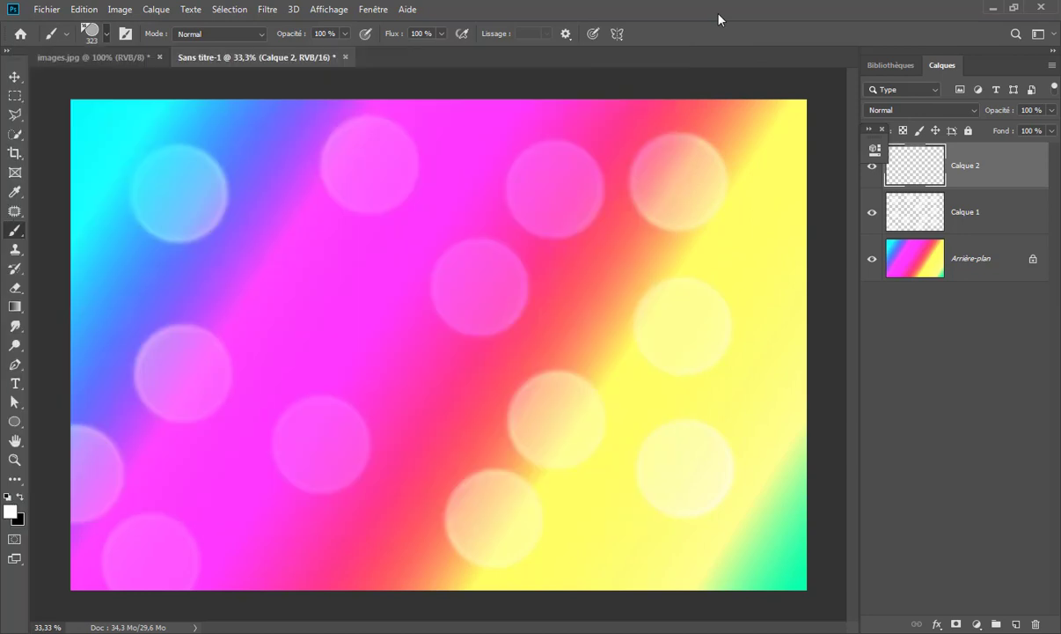
Step: Stamp thirteen white-outlined circles around the centre, edges and corners of the canvas
left_click(588, 300)
left_click(447, 384)
left_click(305, 294)
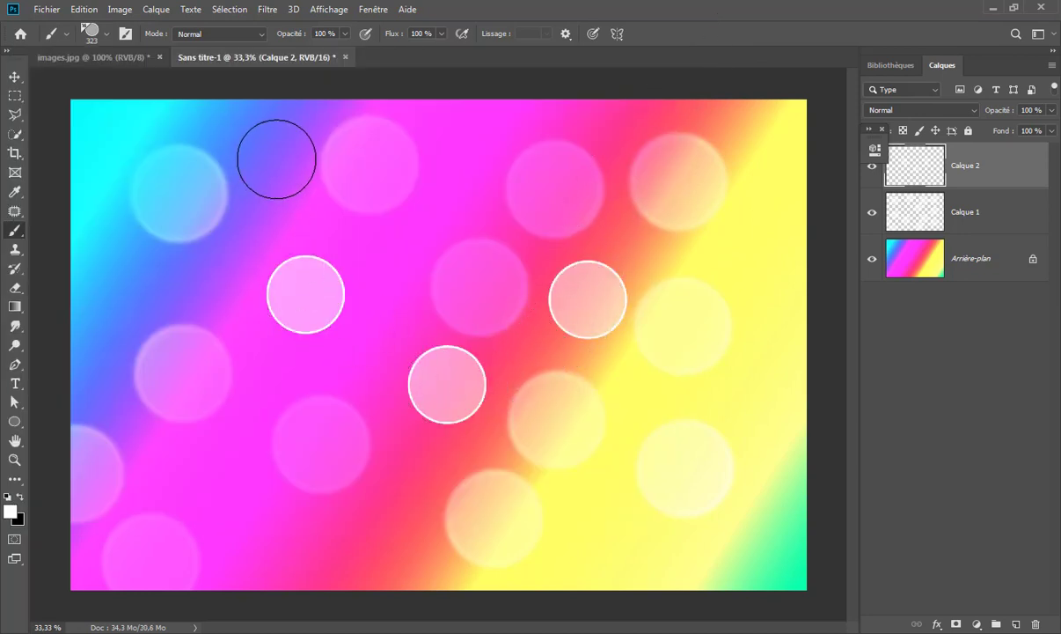
left_click(280, 148)
left_click(170, 487)
left_click(303, 540)
left_click(512, 563)
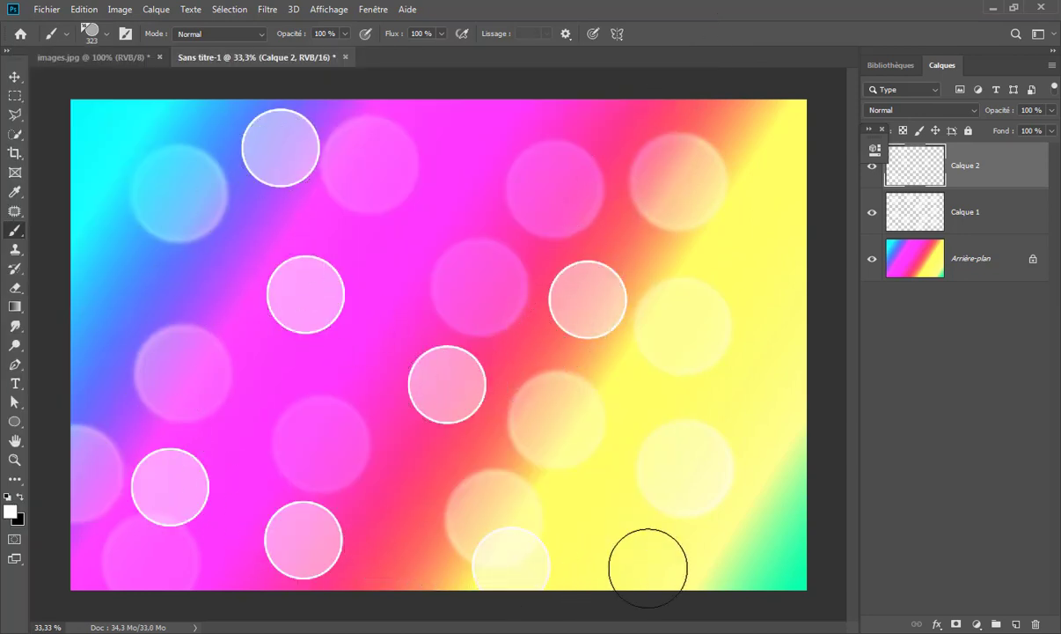
left_click(720, 537)
left_click(757, 354)
left_click(770, 198)
left_click(539, 117)
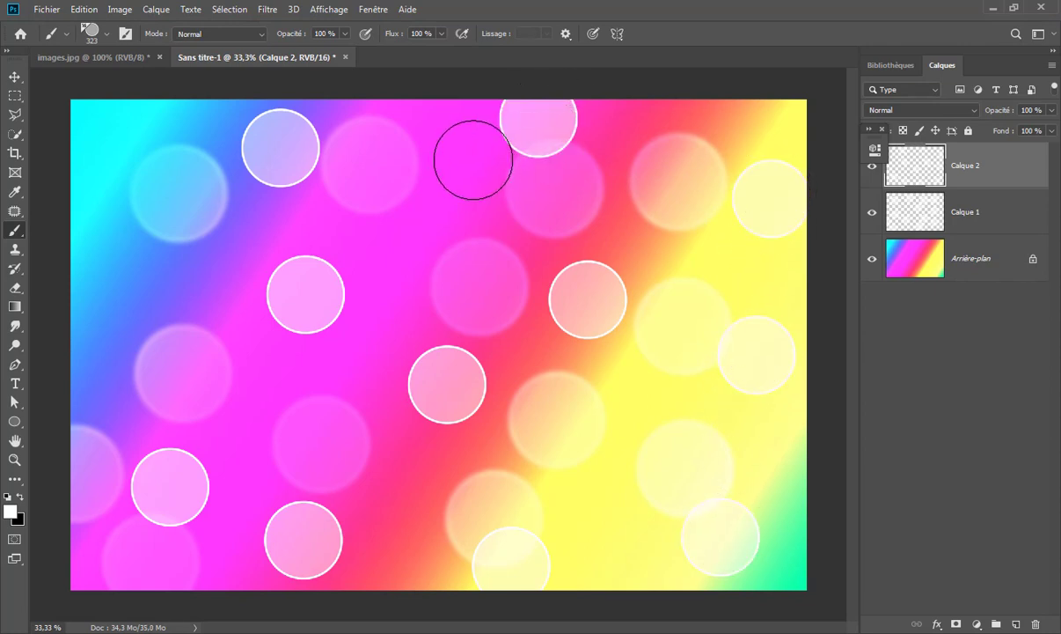
left_click(444, 194)
left_click(85, 242)
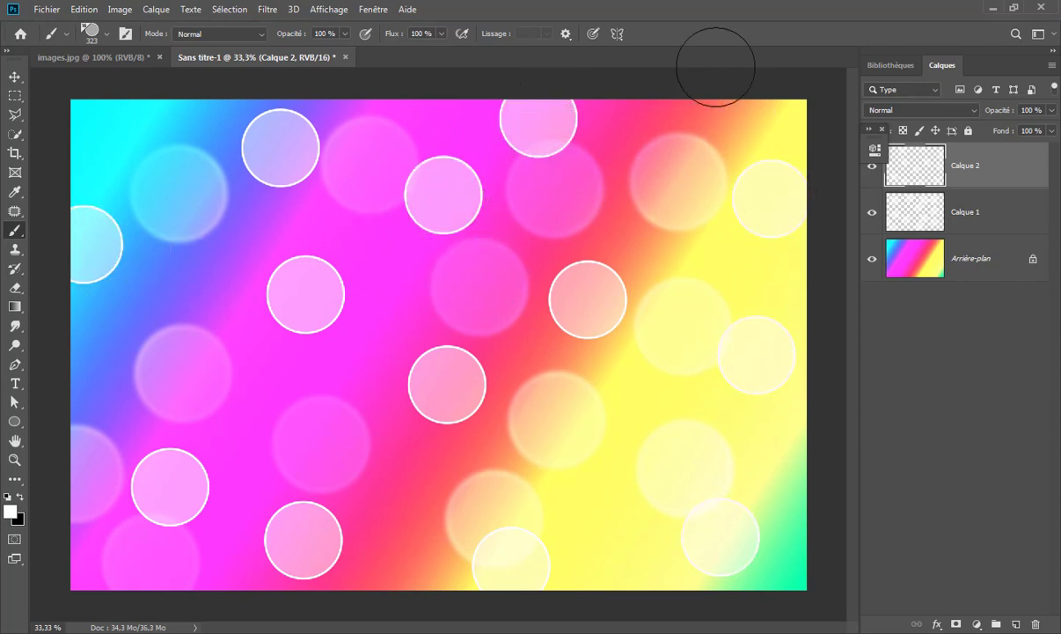
Step: Set Calque 2 to Incrustation blending and apply a 6-pixel Flou gaussien
left_click(922, 110)
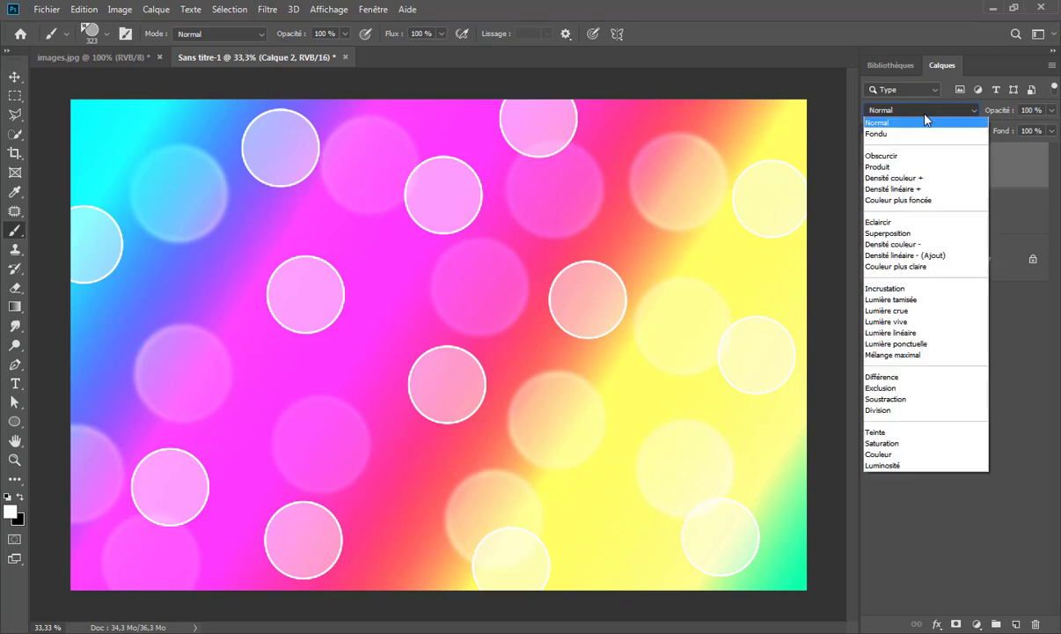
left_click(948, 291)
left_click(266, 10)
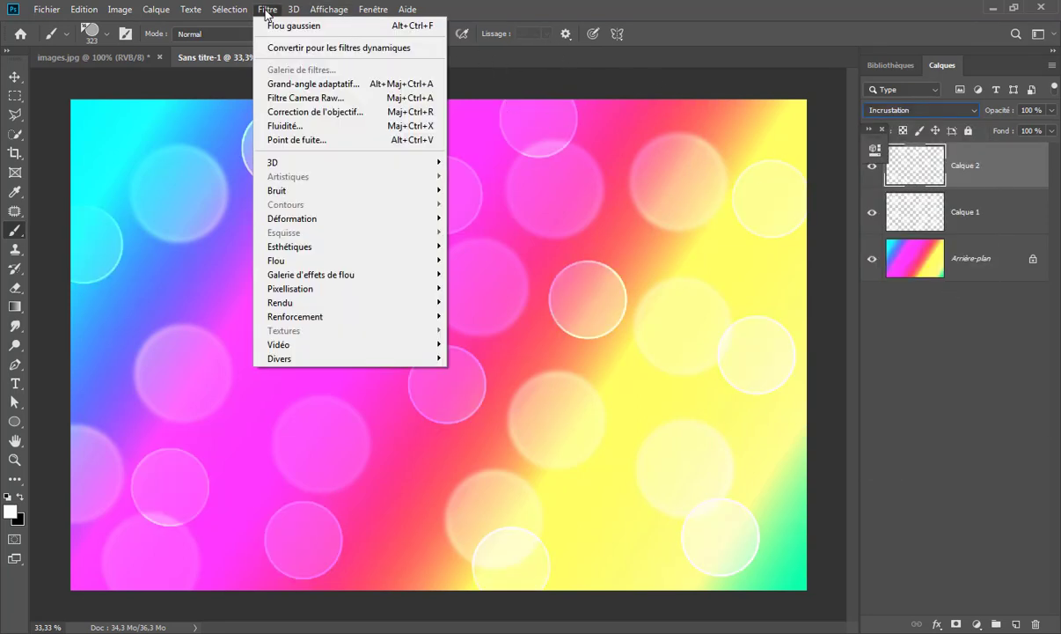
mouse_move(276, 260)
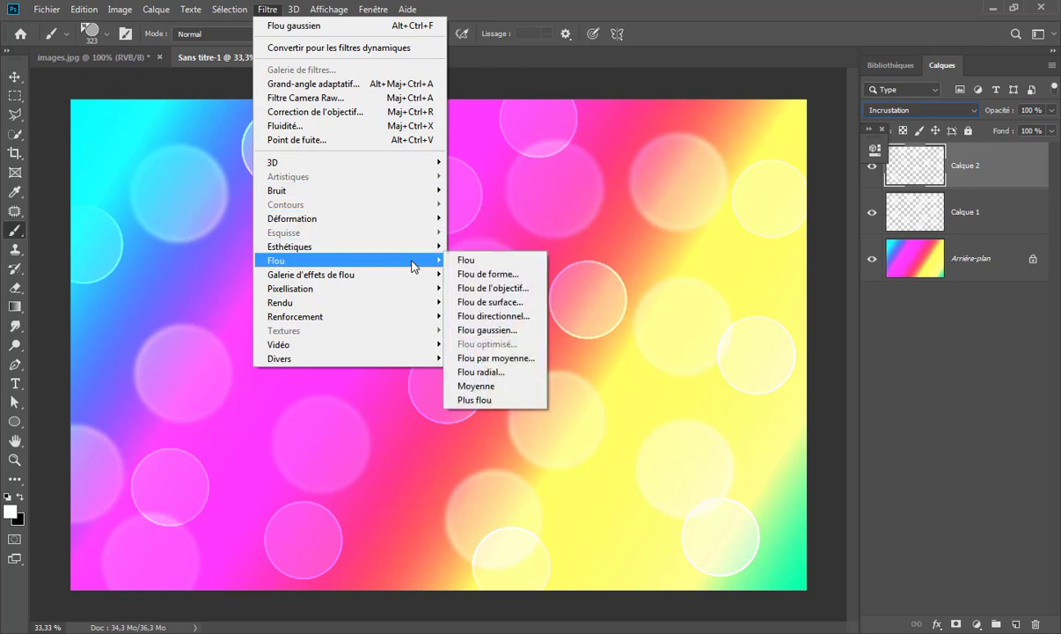
left_click(517, 333)
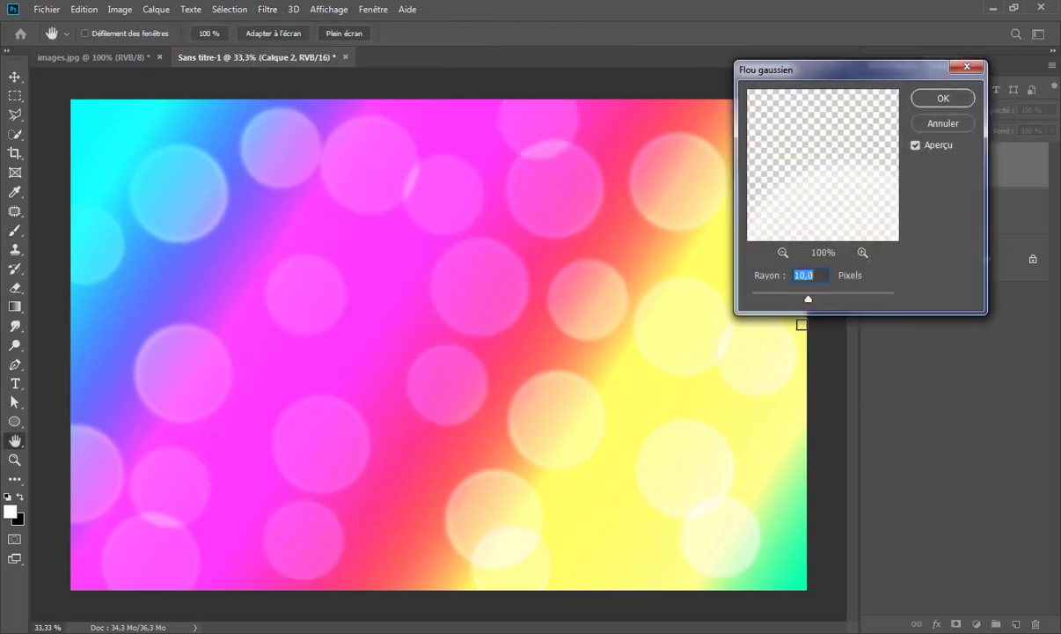
left_click_drag(810, 302, 794, 303)
left_click(958, 100)
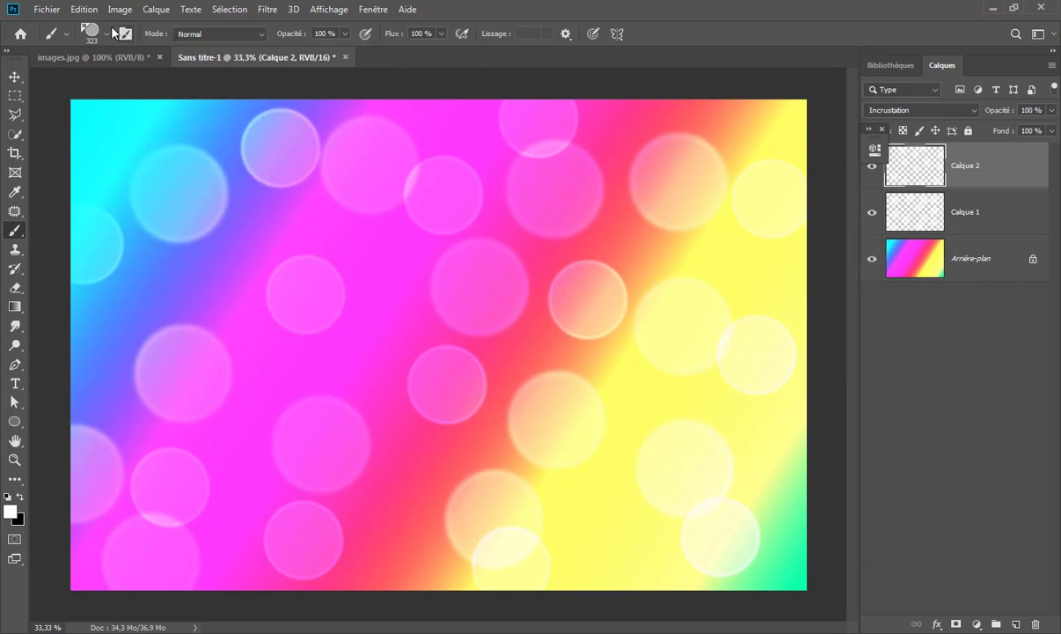
Step: In images.jpg, select the pink balloon with Quick Selection in add mode
left_click(90, 62)
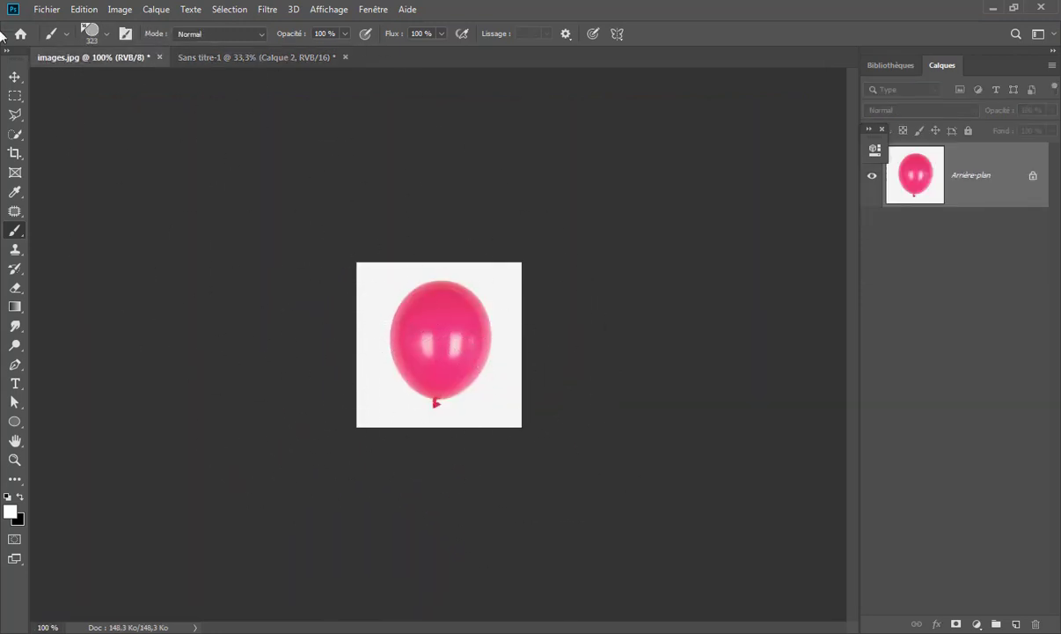
left_click(12, 78)
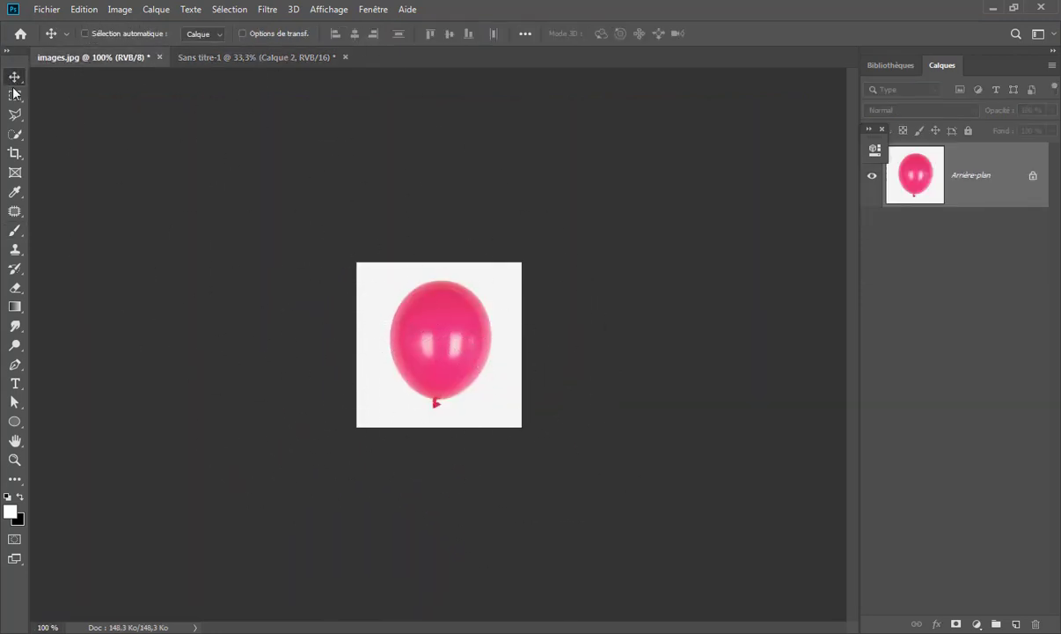
left_click(17, 137)
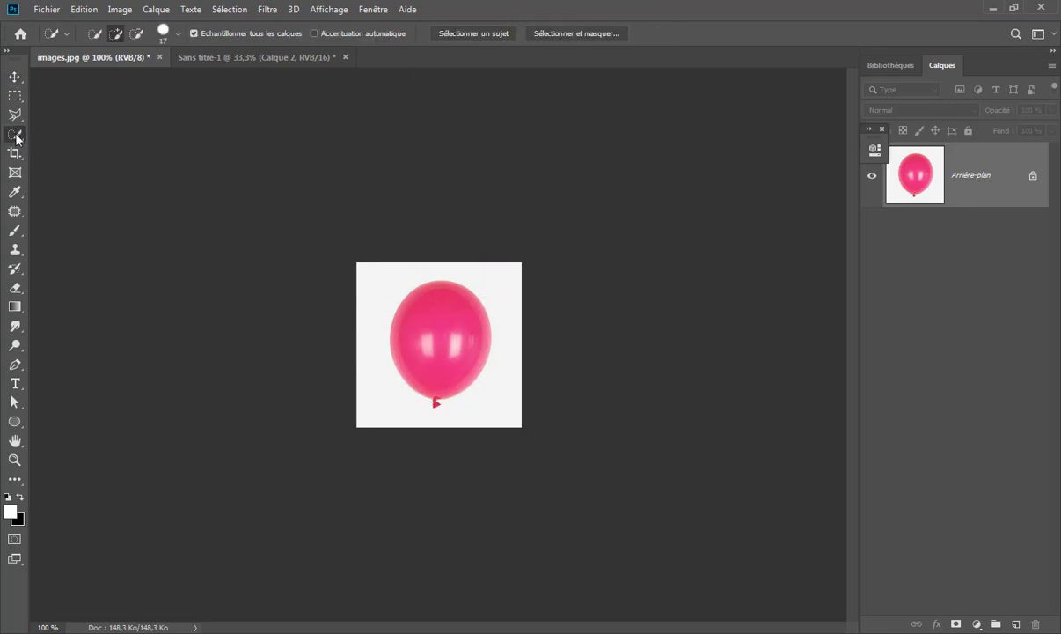
left_click(115, 35)
left_click_drag(430, 307, 440, 305)
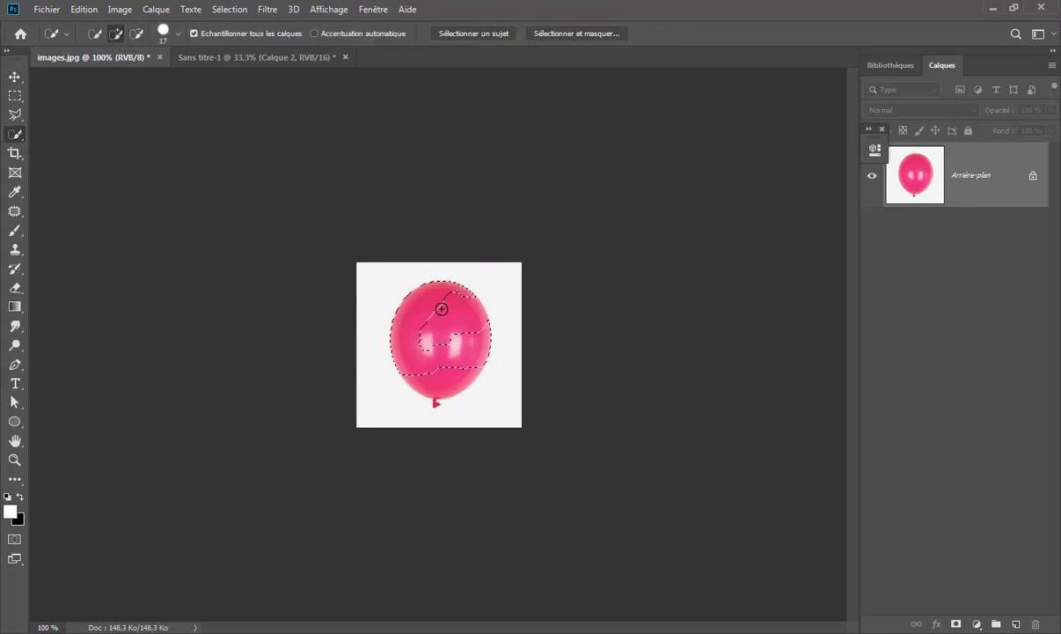
Step: Refine the selection in Sélectionner et masquer and output it to a new layer
left_click(613, 36)
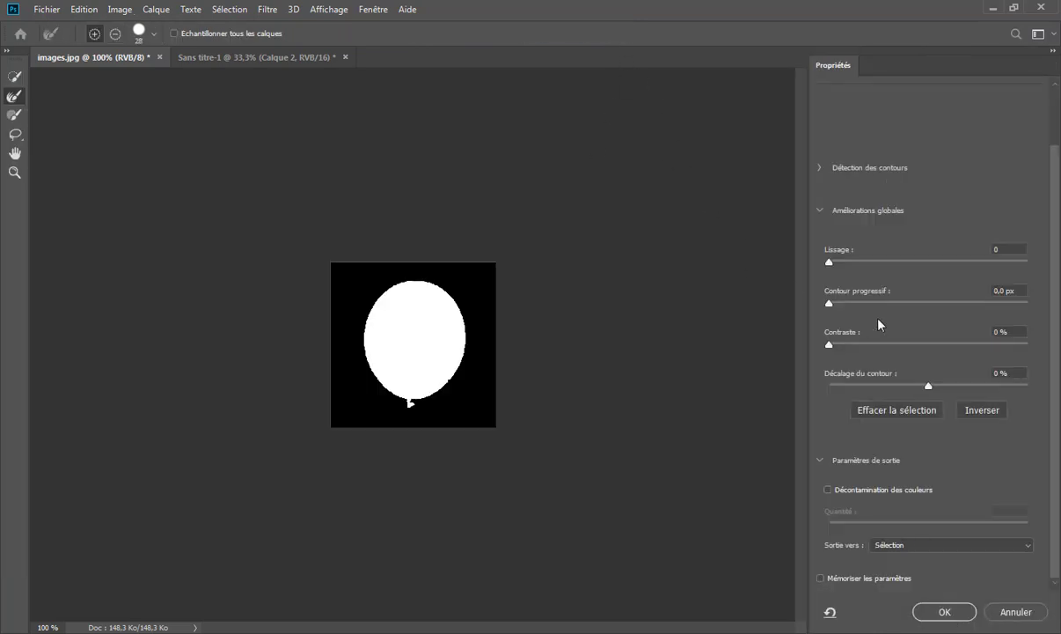
scroll(1052, 343, "up", 2)
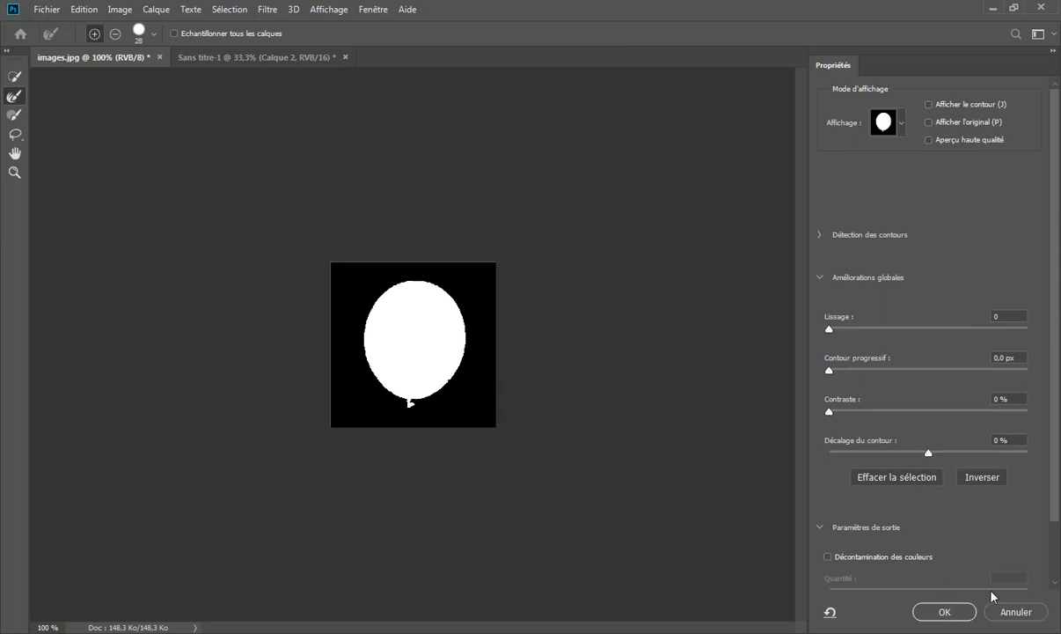
left_click_drag(1058, 497, 1052, 570)
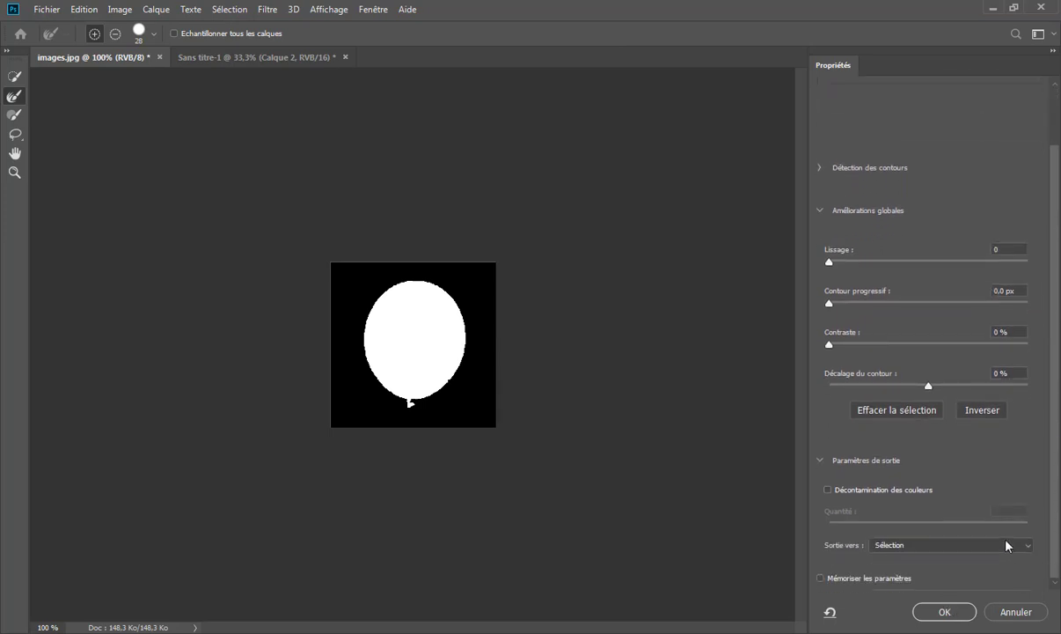
left_click(1007, 545)
left_click(940, 579)
left_click(945, 611)
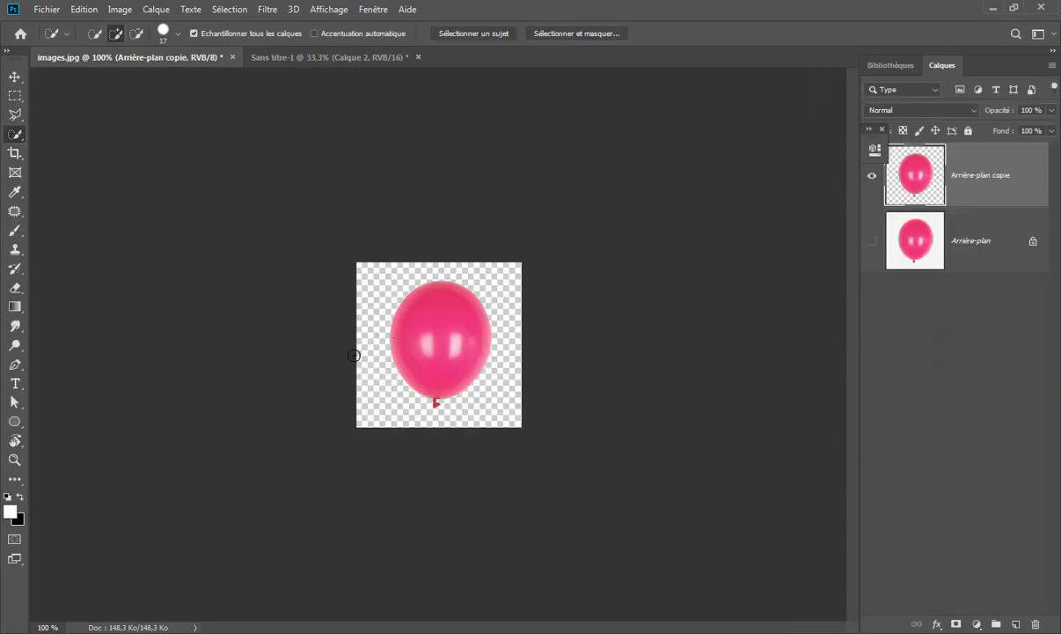
Step: Drag the cut-out pink balloon into the Sans titre-1 rainbow document, accepting the bit-depth warning
left_click(17, 77)
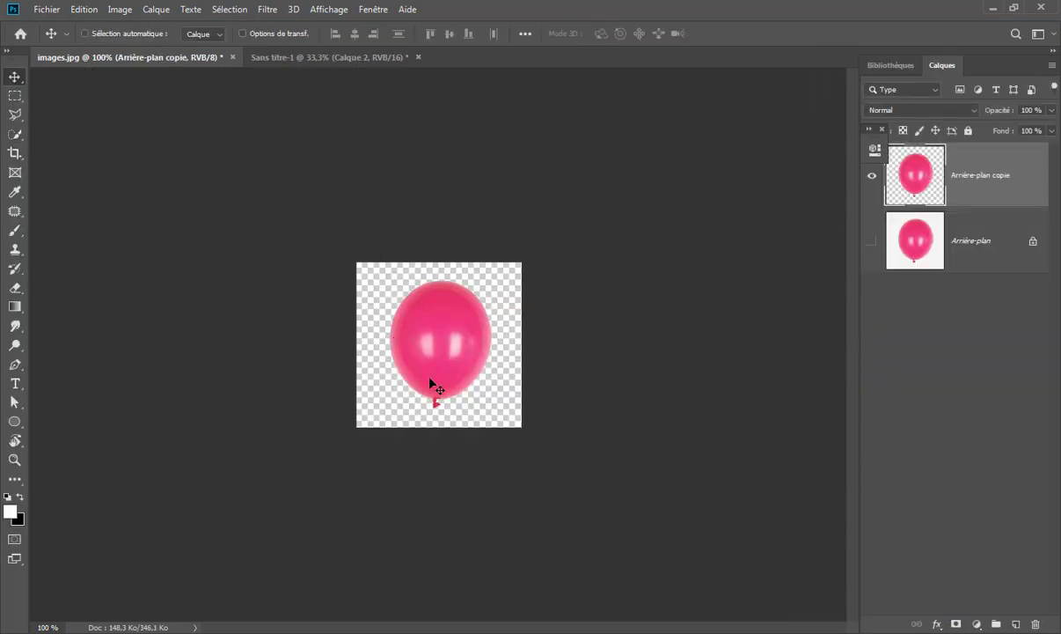
left_click_drag(452, 331, 328, 60)
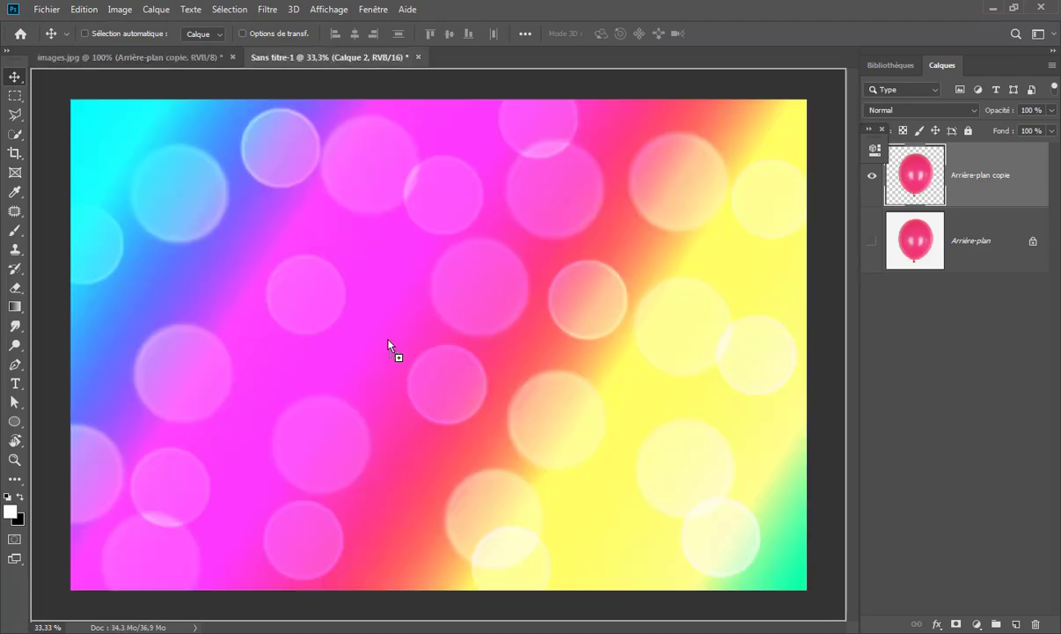
left_click_drag(327, 60, 394, 368)
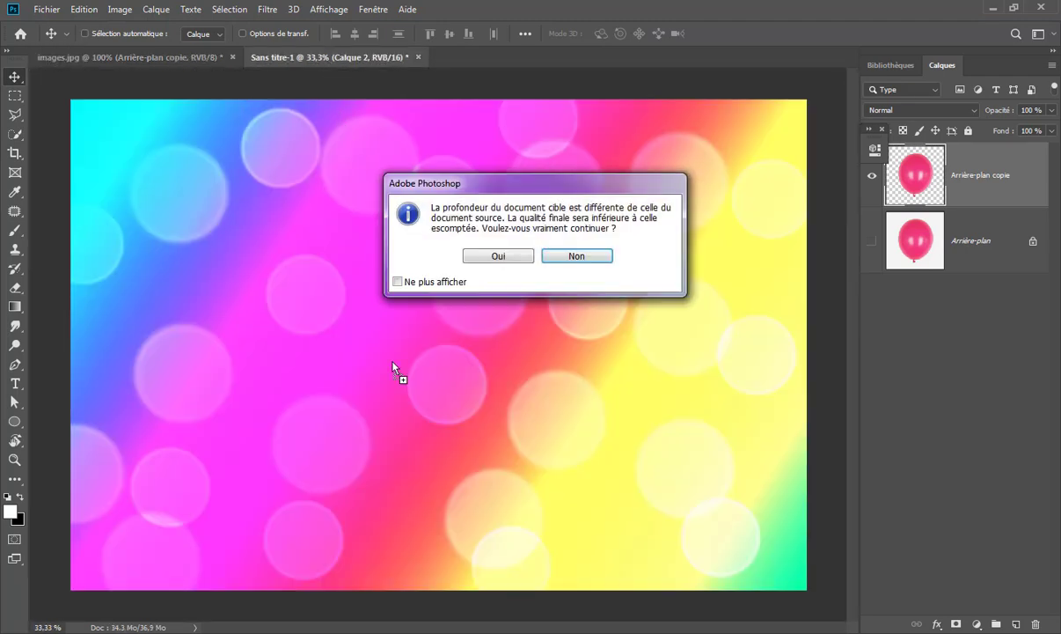
left_click(508, 256)
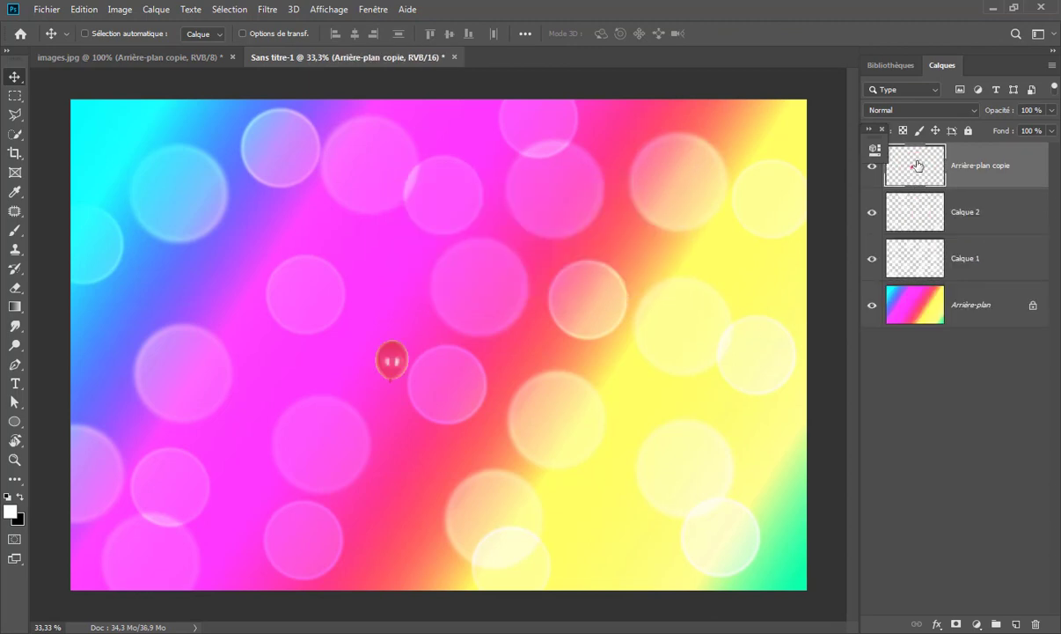
Step: Free-transform the balloon to about 289% near the middle of the canvas and commit it
left_click(85, 10)
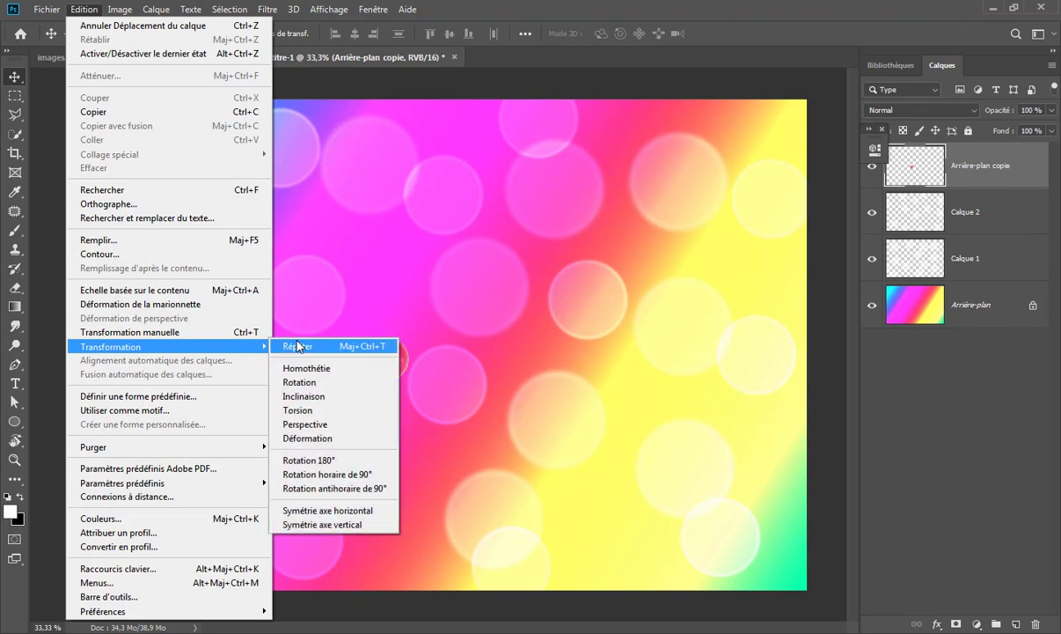
mouse_move(167, 347)
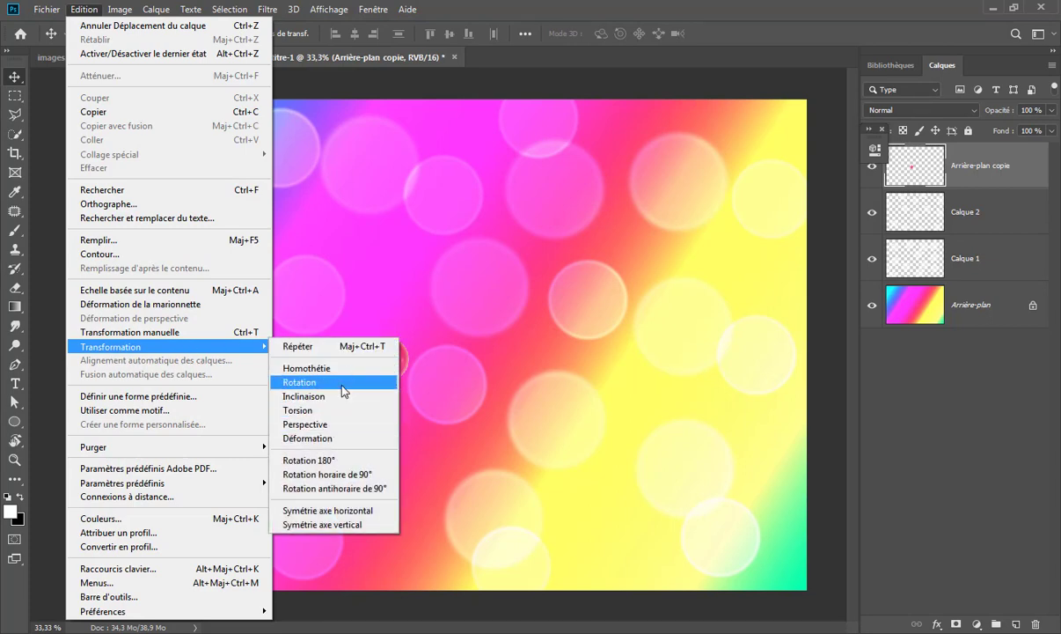
left_click(308, 367)
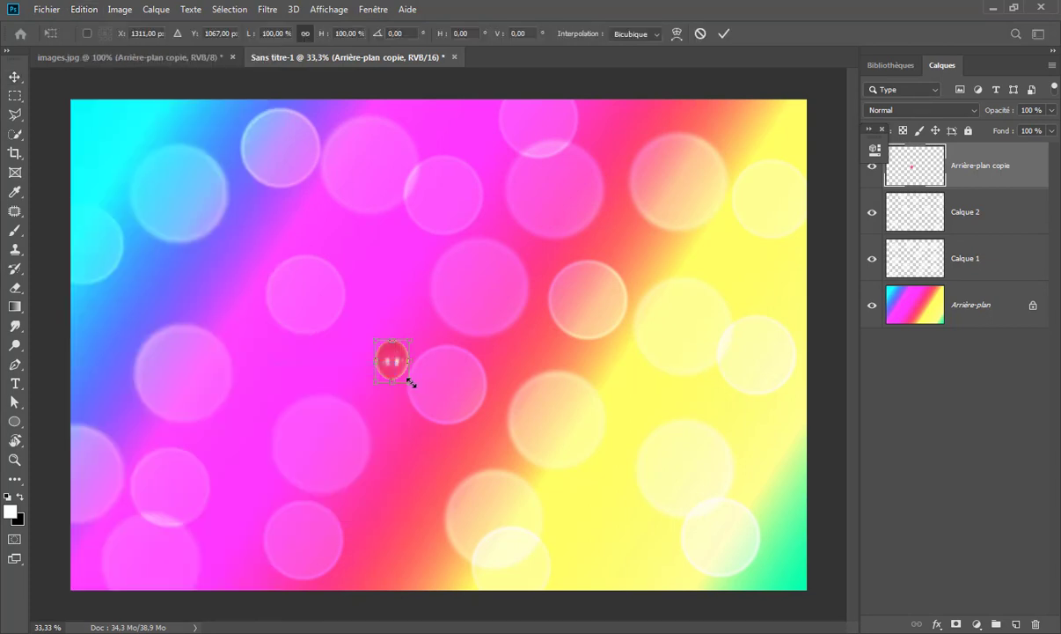
left_click_drag(410, 382, 489, 449)
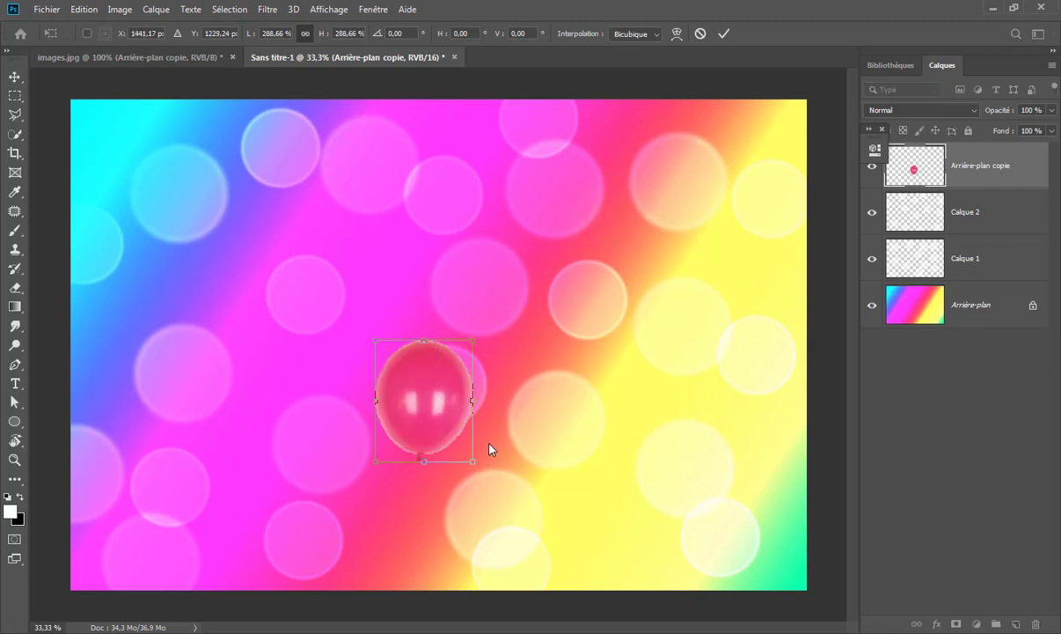
left_click(723, 33)
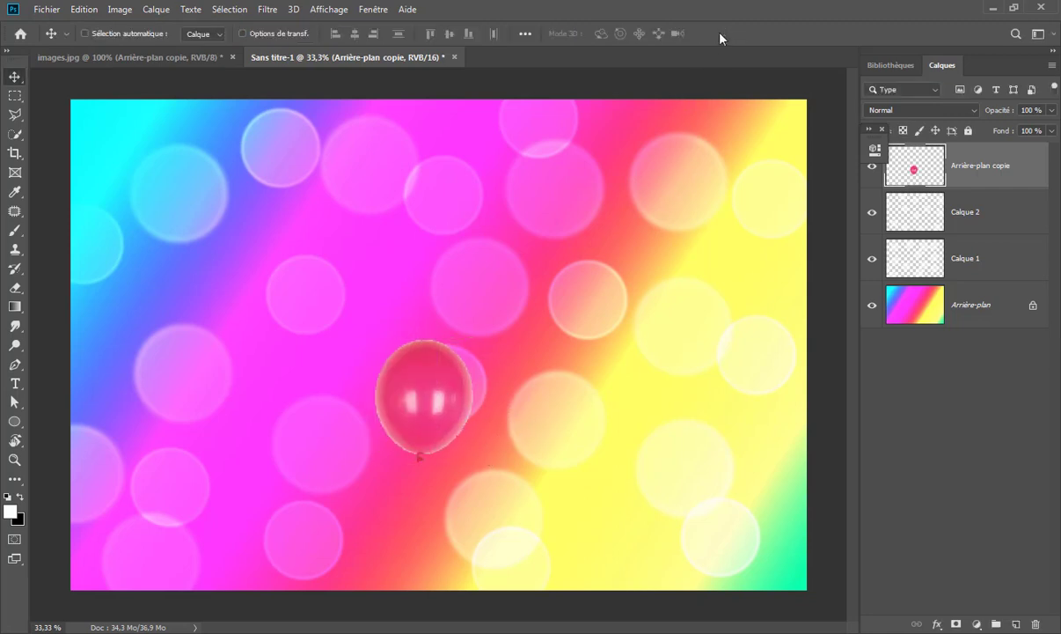
Step: Load the Arrière-plan copie balloon selection and fill it solid black with a hard round brush
left_click(912, 155, "ctrl")
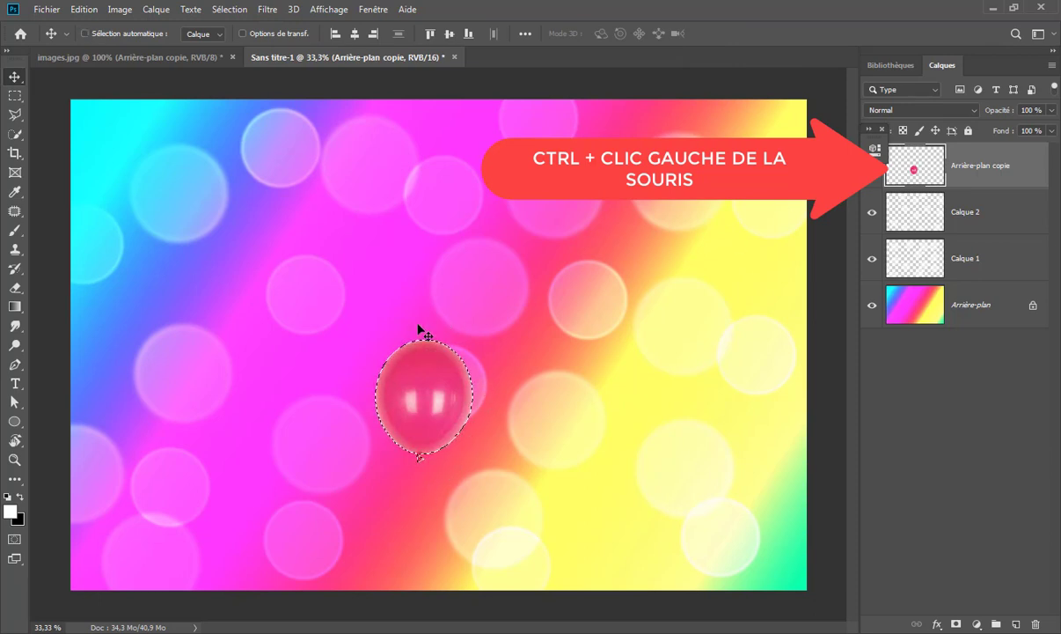
left_click(16, 232)
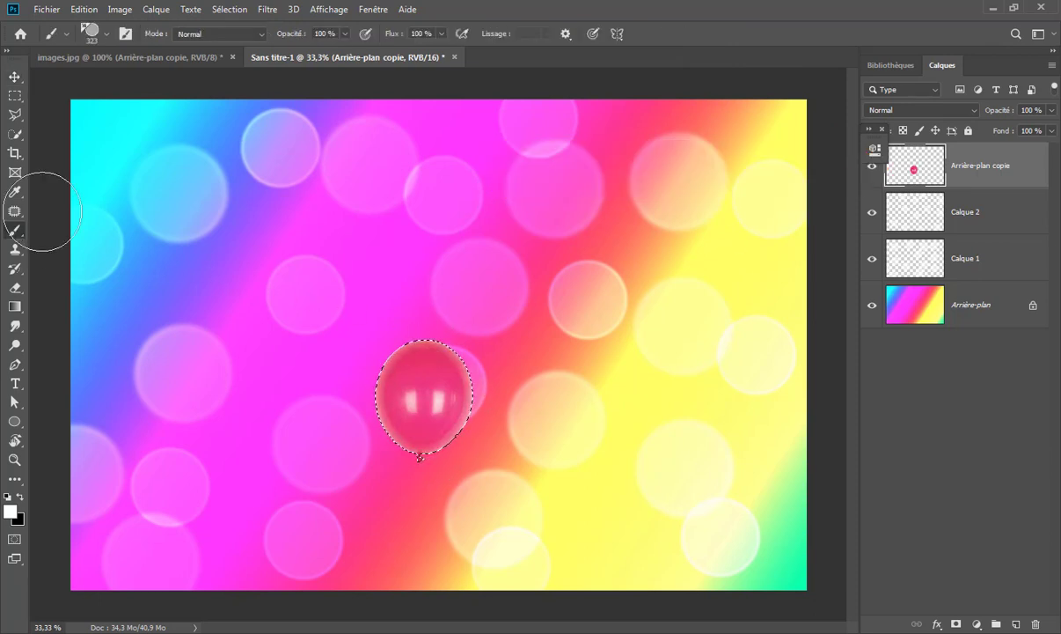
left_click(106, 35)
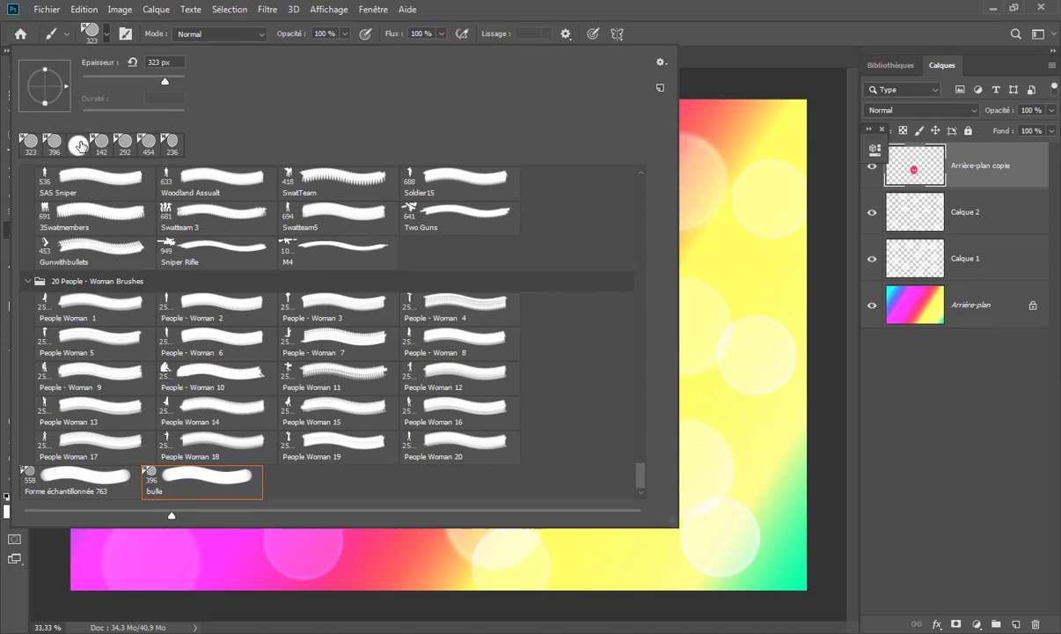
left_click(79, 143)
left_click(704, 7)
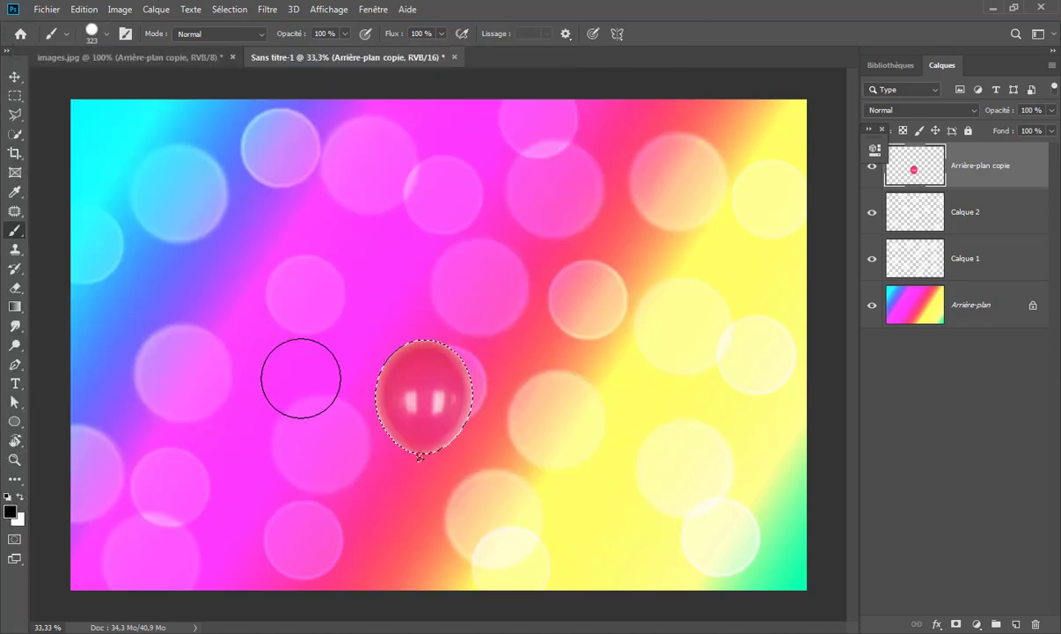
mouse_move(370, 370)
left_mouse_down()
mouse_move(437, 376)
mouse_move(415, 438)
mouse_move(449, 391)
left_mouse_up()
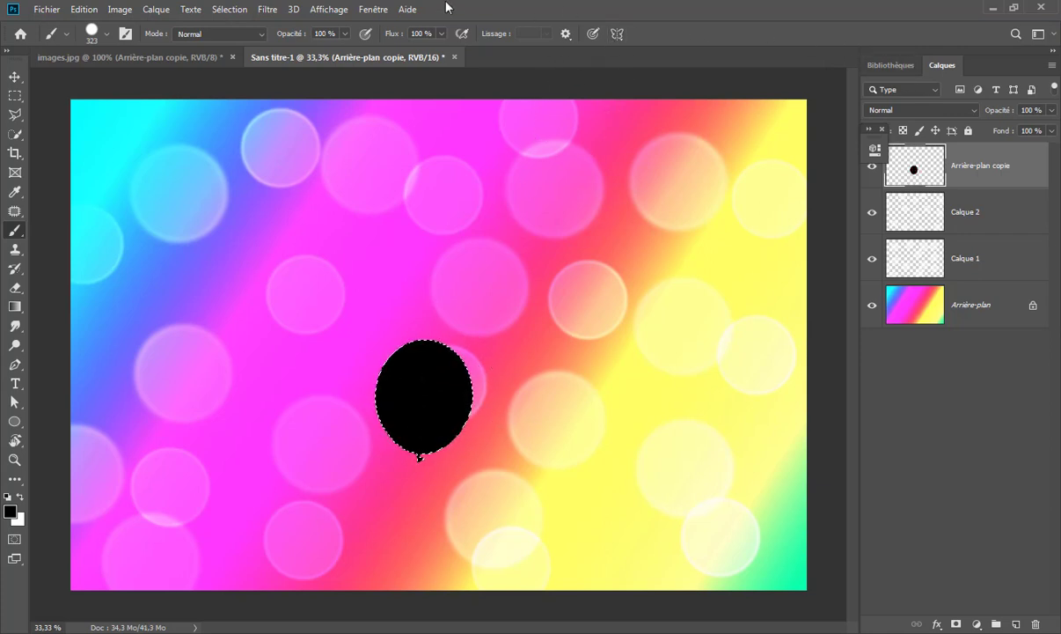
Step: Deselect, then give the balloon layer 50% fill opacity and a 10 px black stroke
left_click(228, 10)
left_click(239, 40)
left_click(938, 624)
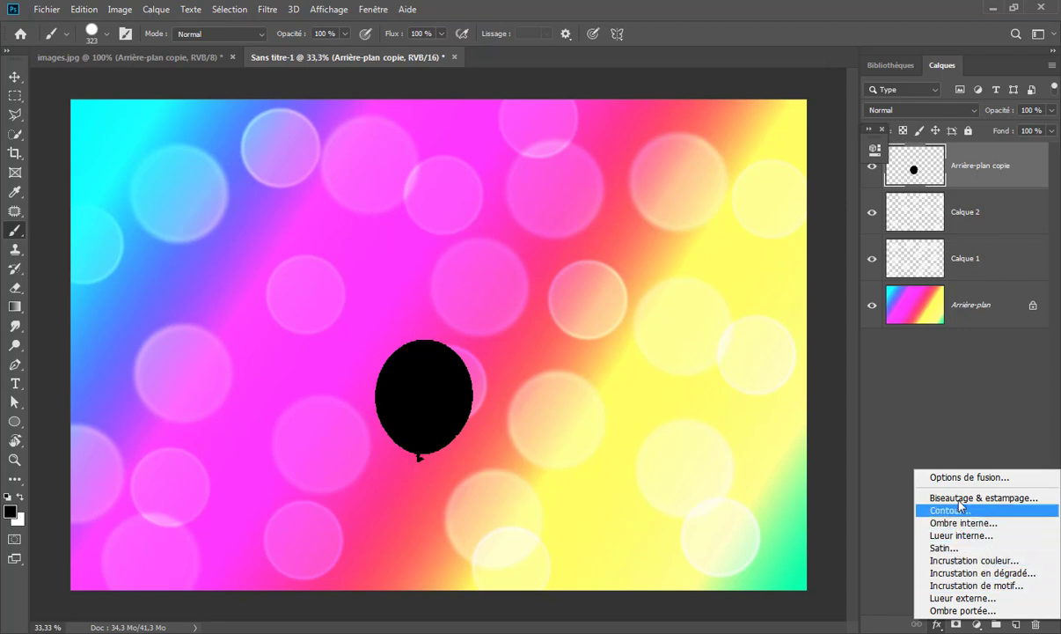
left_click(1000, 478)
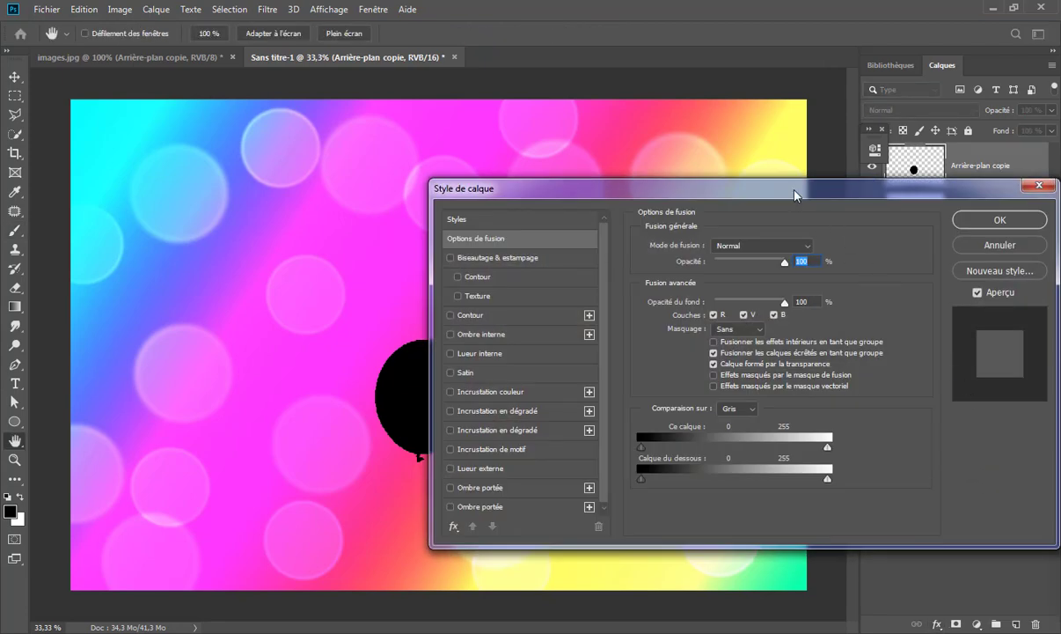
left_click_drag(796, 192, 860, 189)
left_click_drag(851, 298, 816, 301)
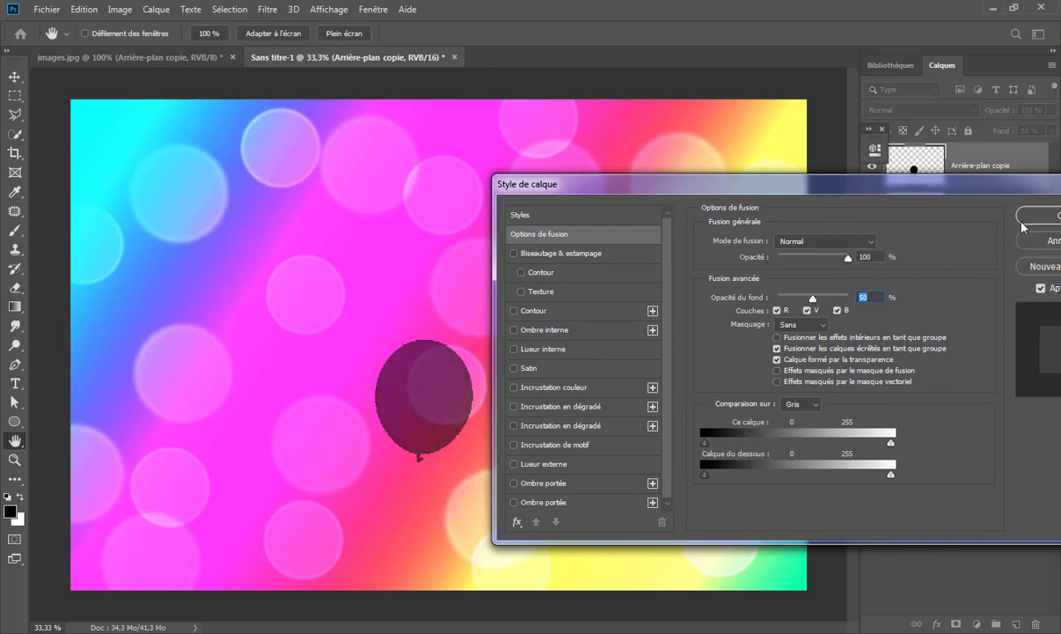
left_click_drag(1001, 188, 987, 156)
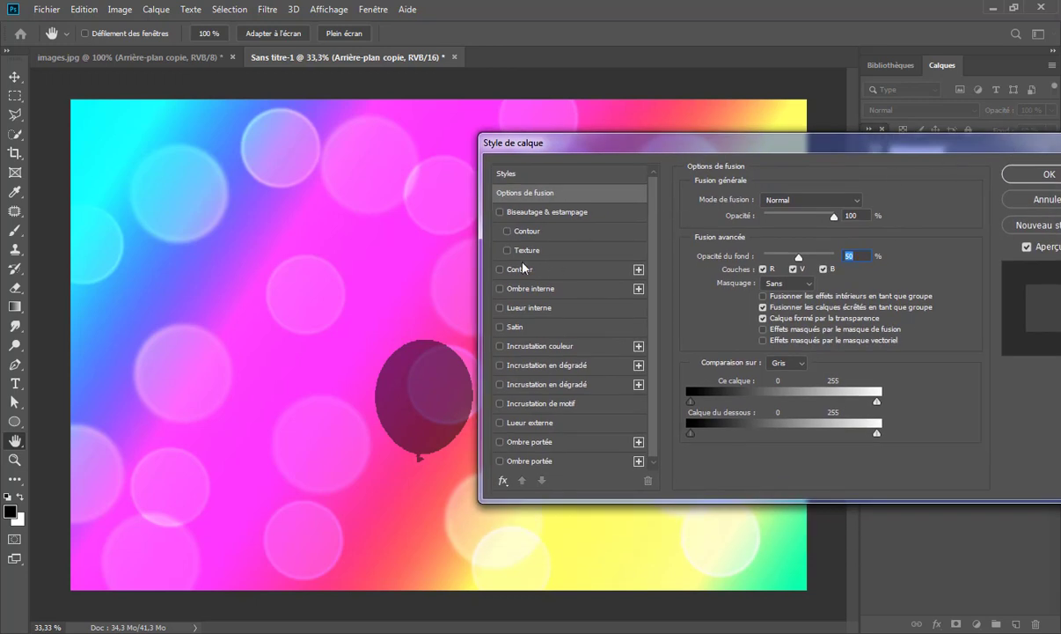
left_click(518, 271)
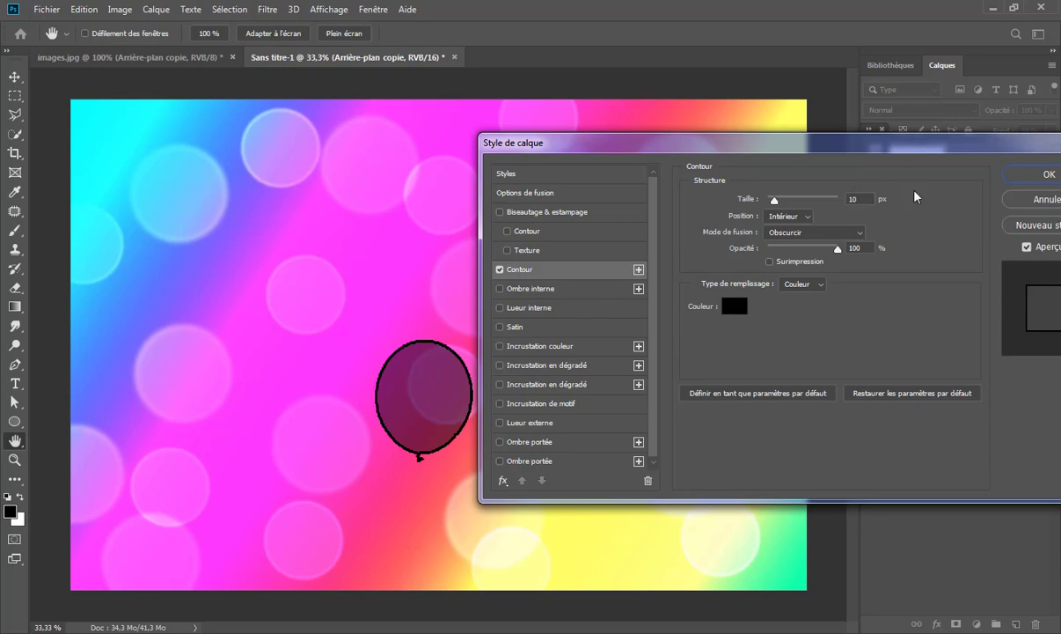
left_click(1058, 176)
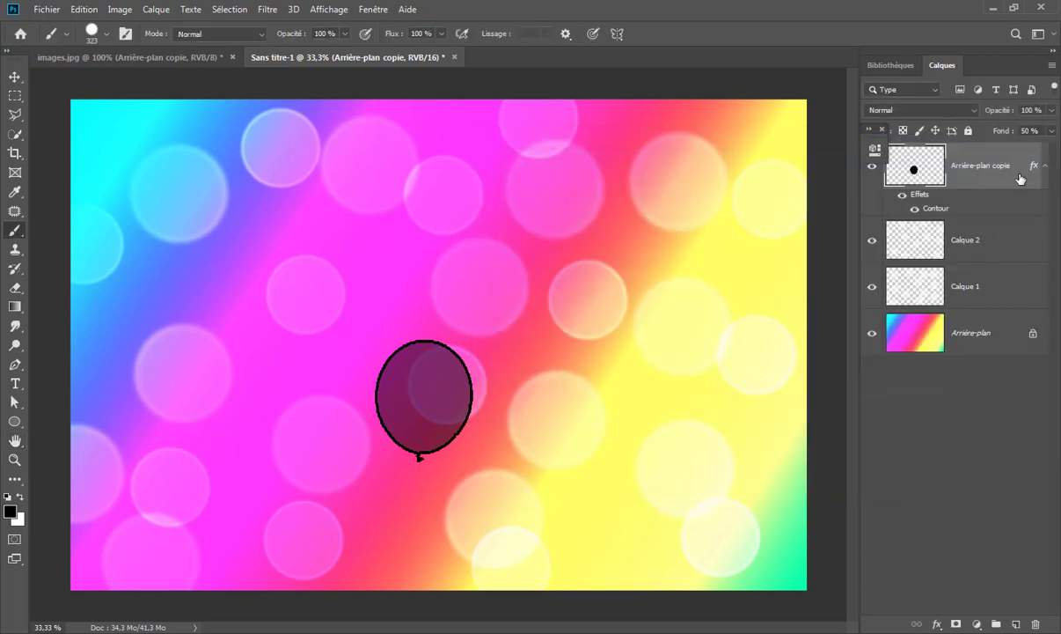
Step: Define a brush preset named 'ballon' from the current image
left_click(82, 10)
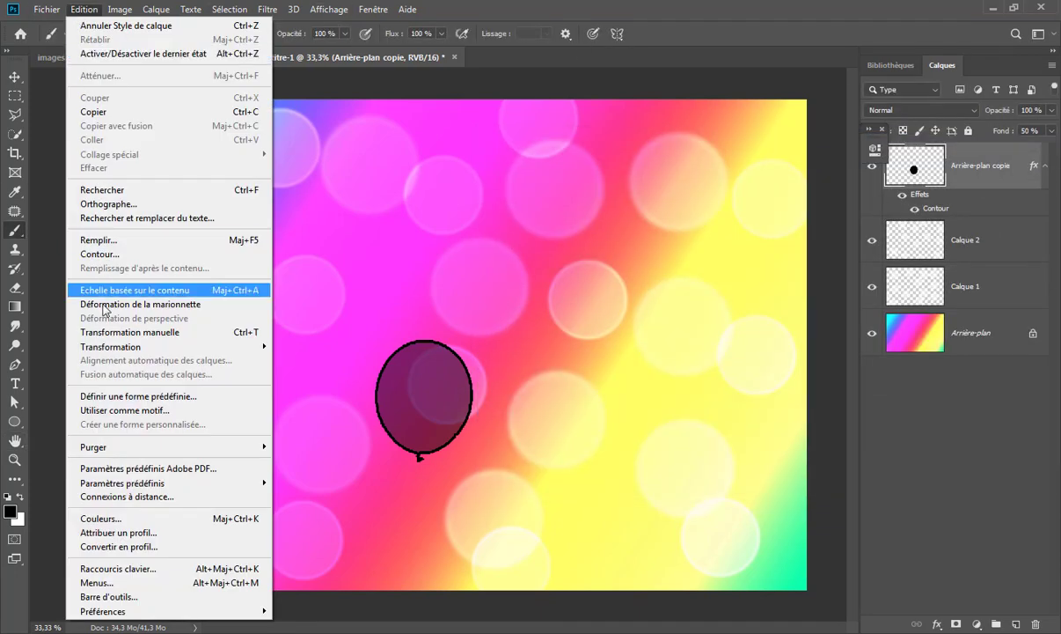
left_click(203, 397)
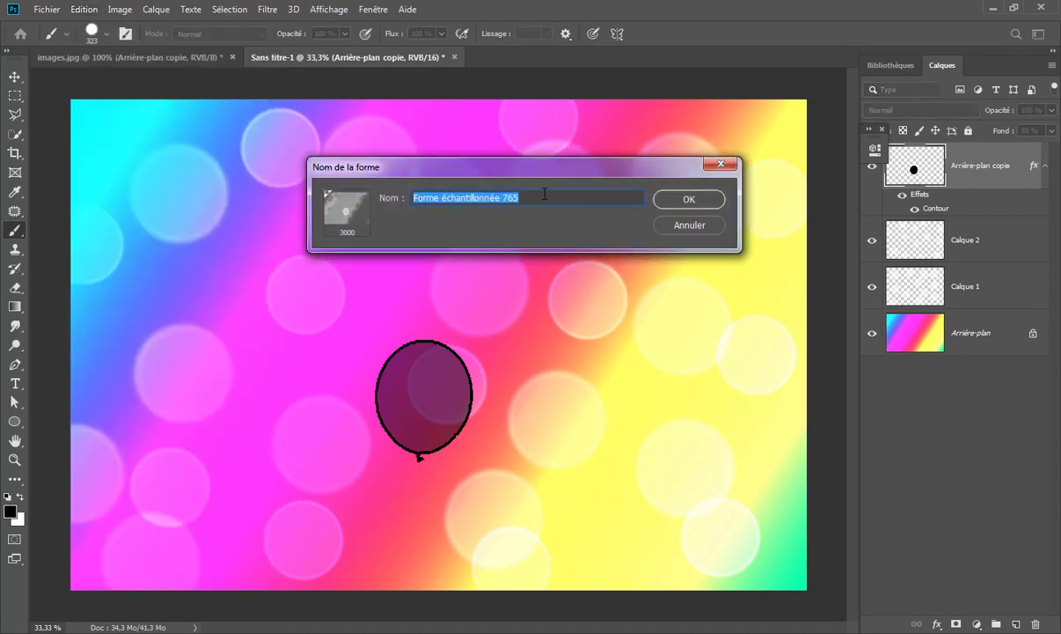
left_click_drag(553, 199, 384, 202)
type("bal")
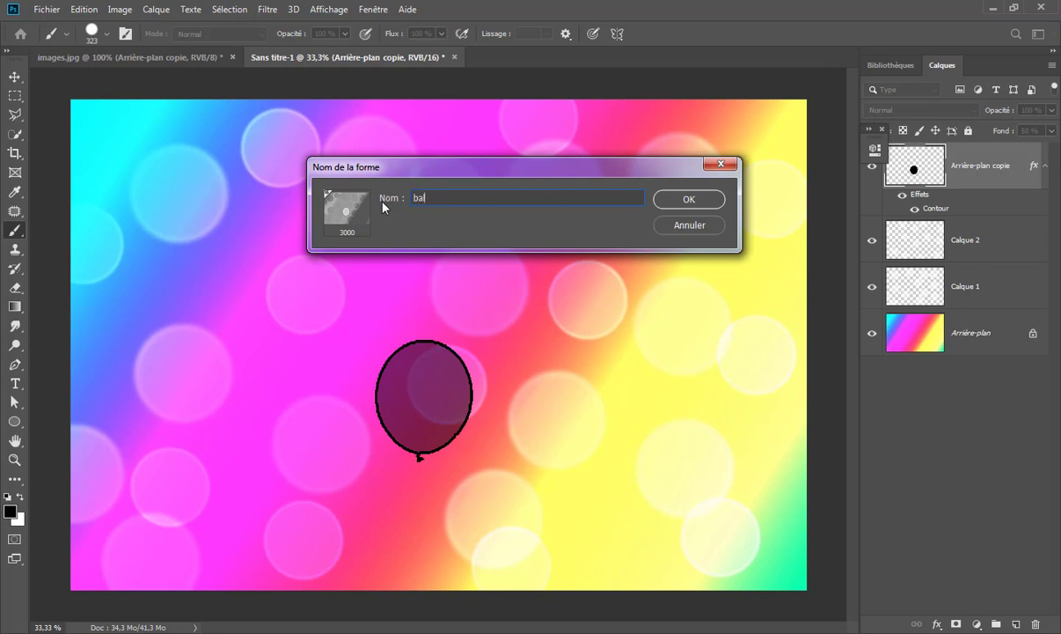
type("lon")
left_click(660, 204)
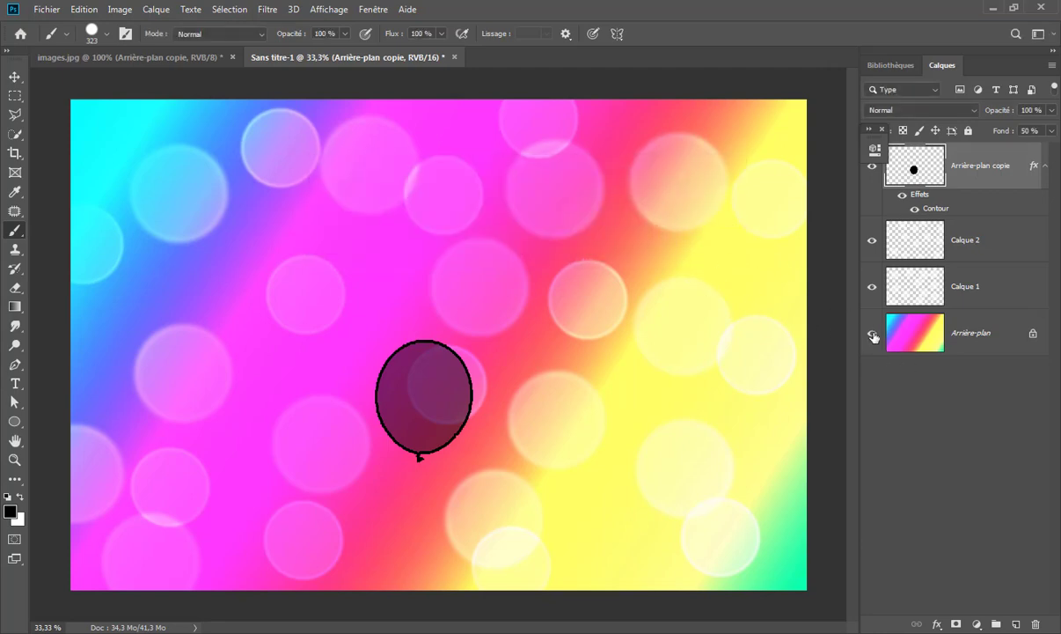
Step: Hide the gradient, Calque 1 and Calque 2, then save the isolated balloon as brush 'ballon'
left_click(872, 335)
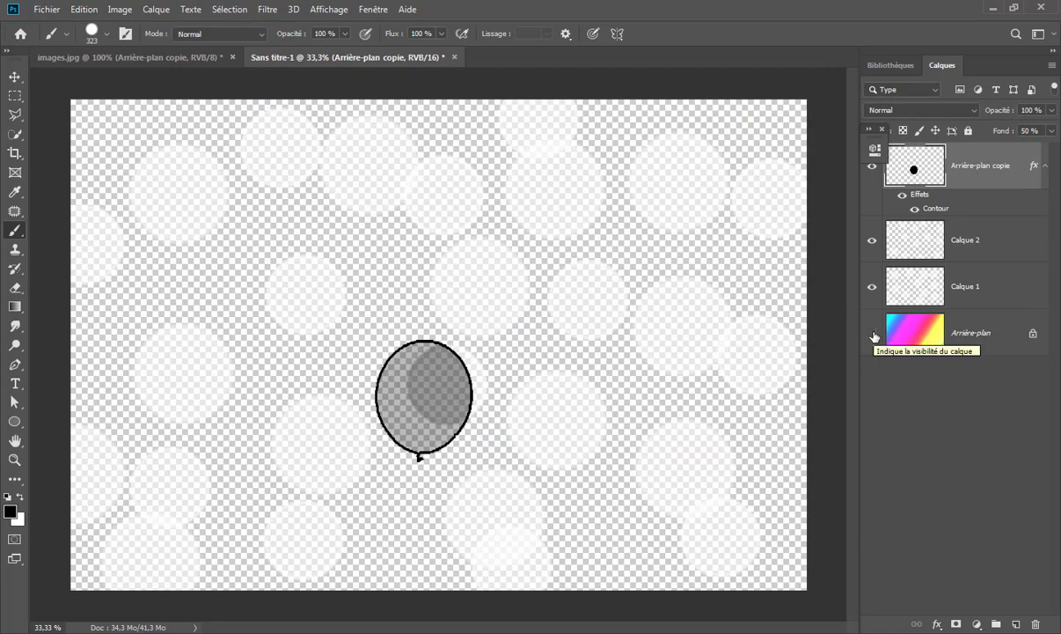
left_click(872, 286)
left_click(872, 239)
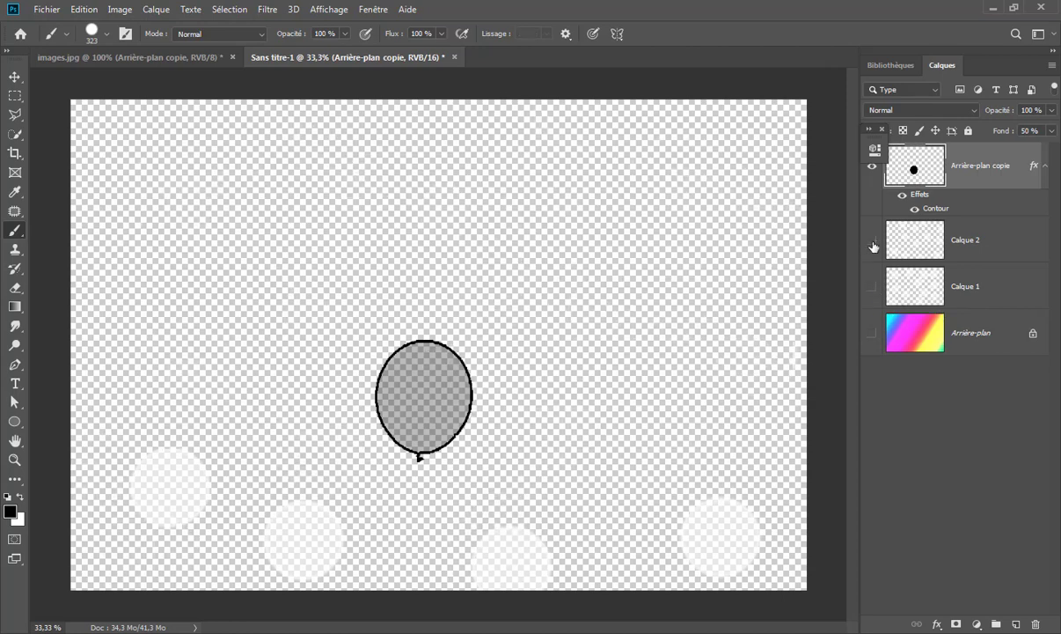
left_click(83, 10)
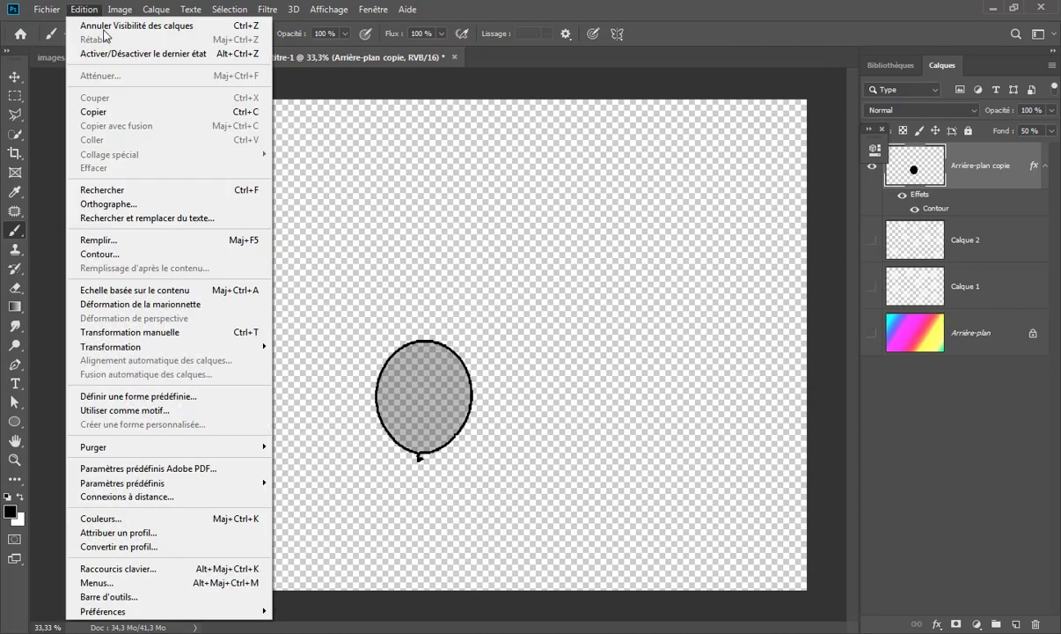
left_click(222, 397)
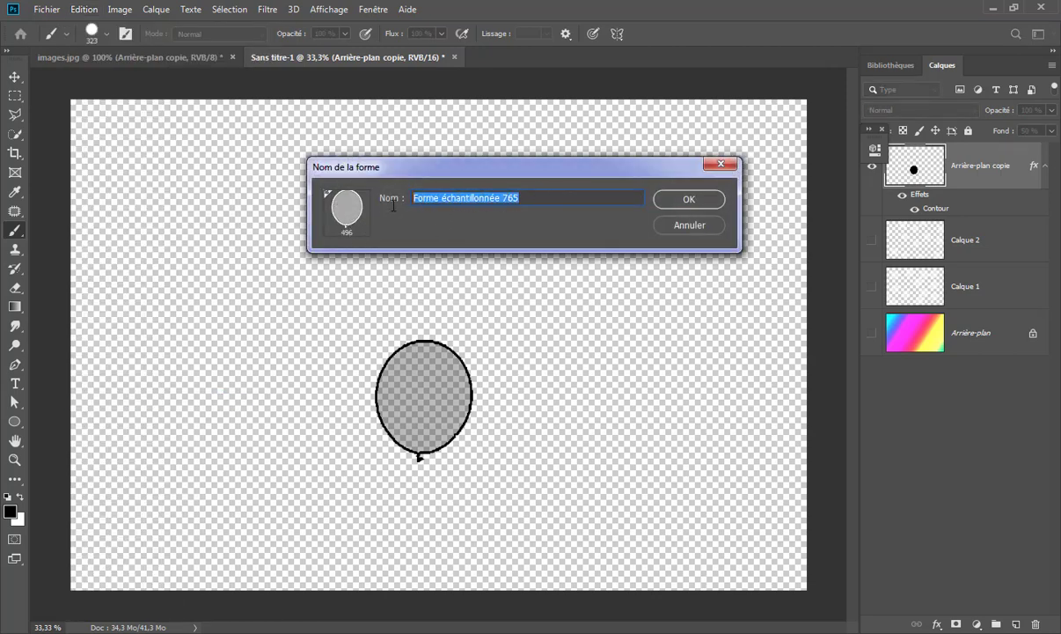
type("ballon")
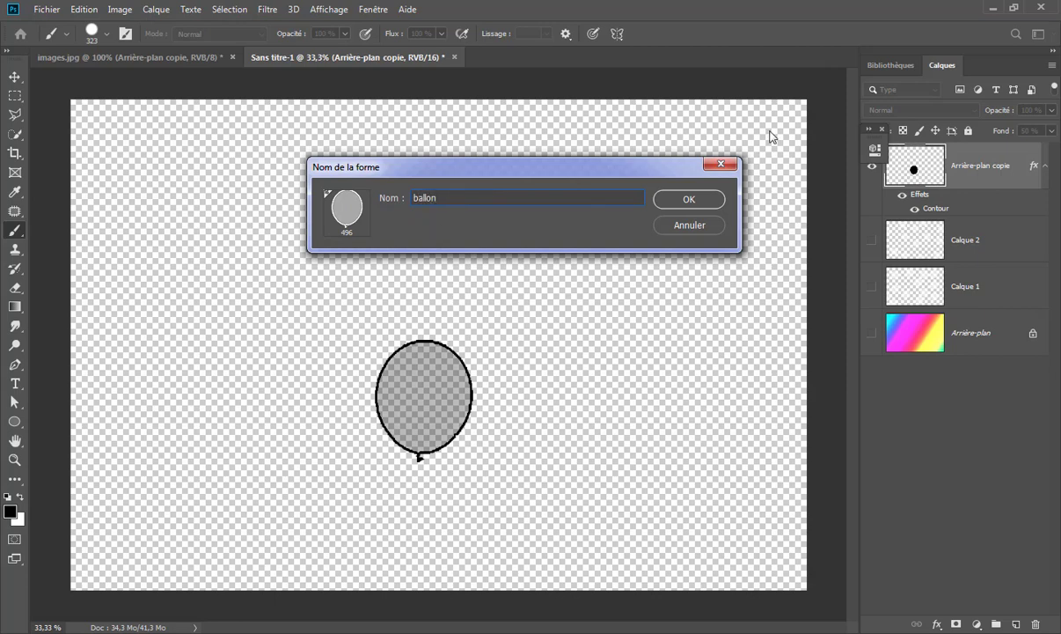
left_click(683, 199)
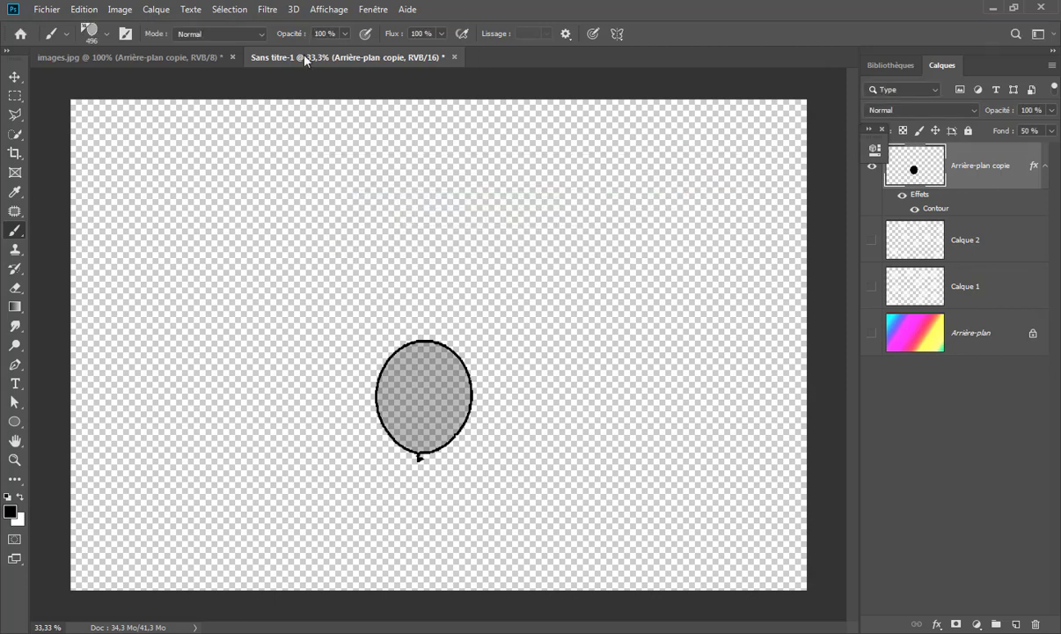
Step: Delete the Arrière-plan copie silhouette layer and show Calque 2, Calque 1 and the gradient again
mouse_move(914, 168)
left_mouse_down()
mouse_move(1041, 575)
mouse_move(1037, 623)
left_mouse_up()
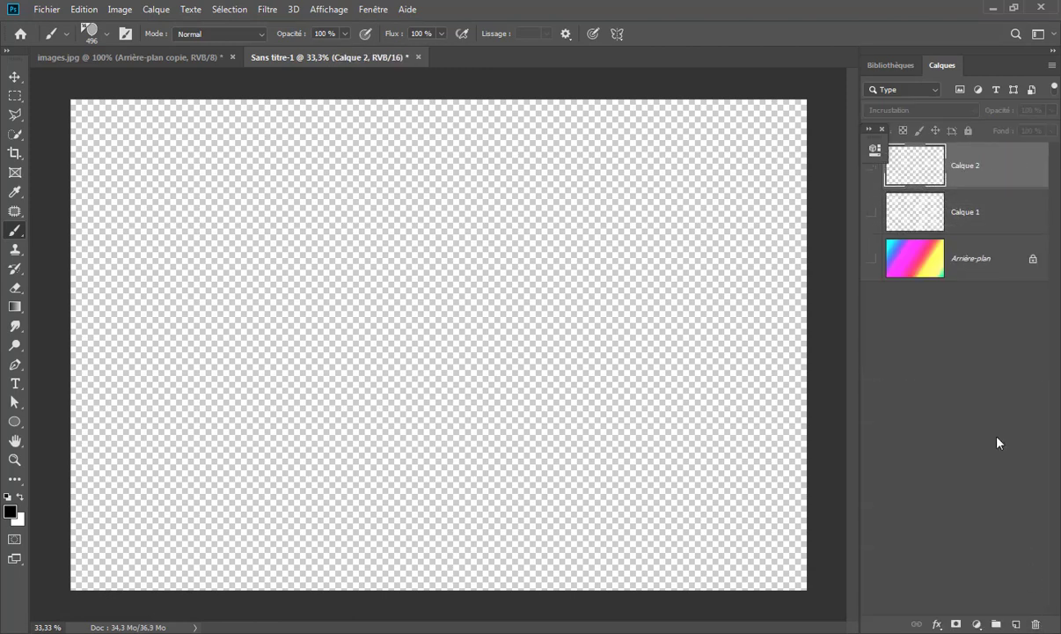
left_click(872, 165)
left_click(872, 212)
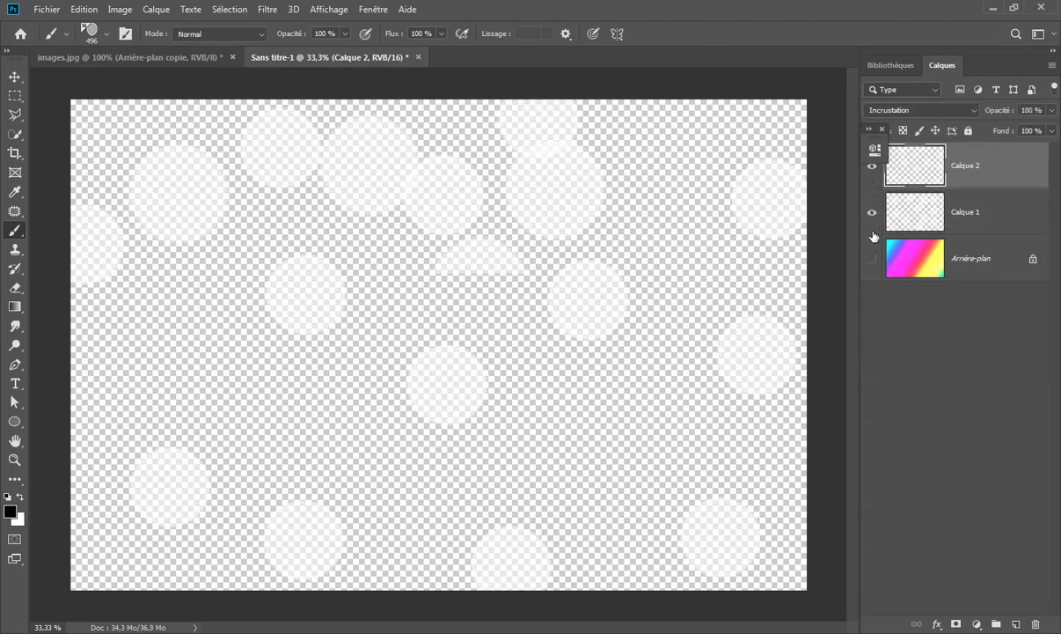
left_click(872, 258)
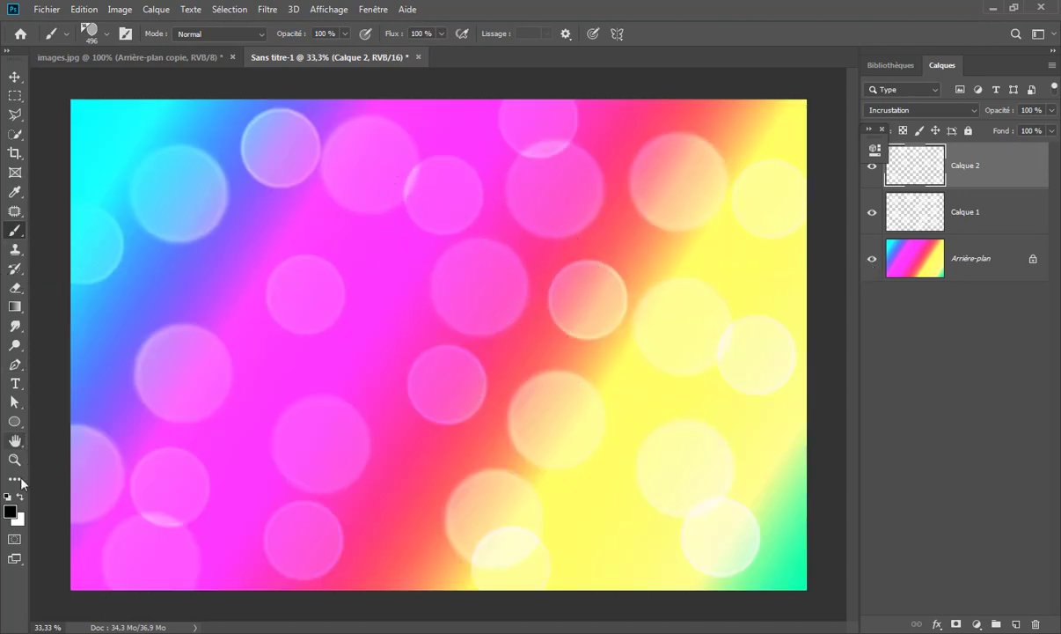
Step: Stamp white ballon outlines at about 748 px around the image, then undo the latest stamps
key("x")
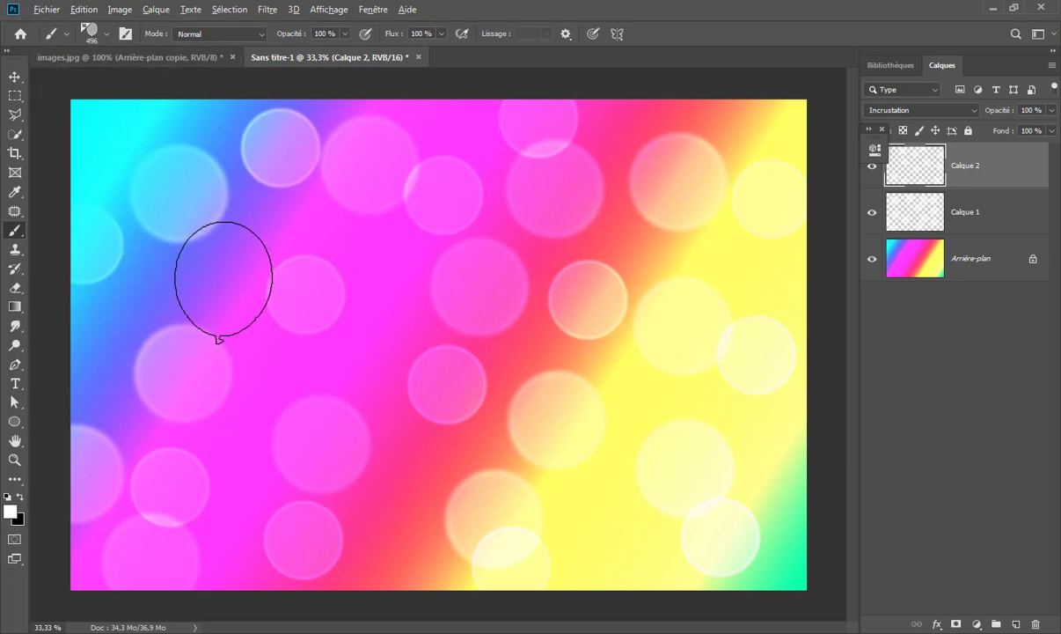
left_click_drag(223, 280, 262, 298)
left_click(245, 315)
left_click(444, 227)
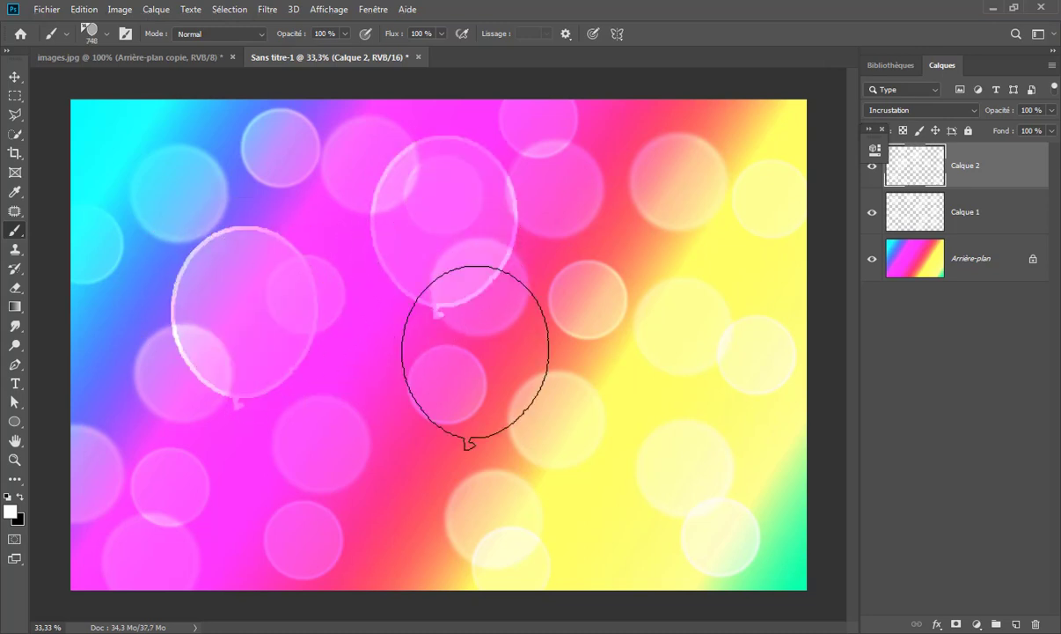
left_click(520, 487)
left_click(700, 500)
left_click(688, 182)
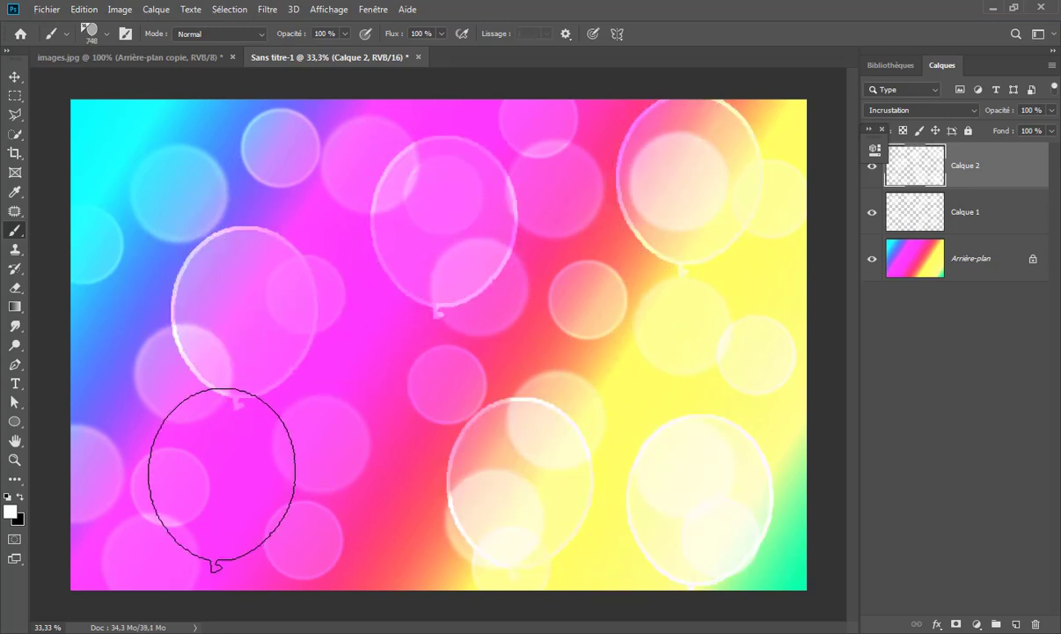
left_click(169, 487)
left_click(129, 177)
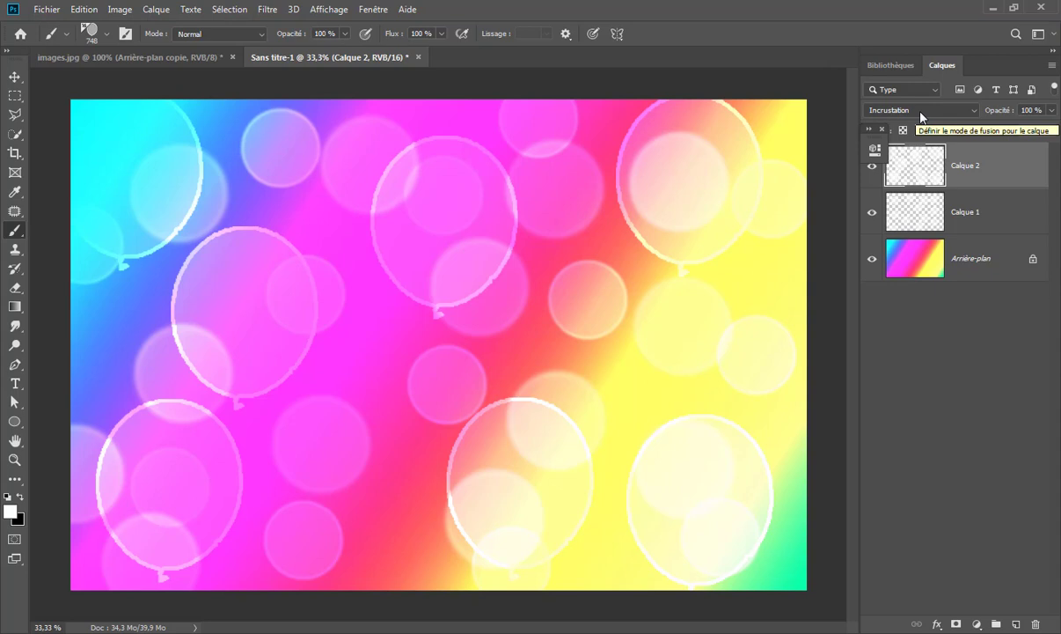
key("ctrl+z")
key("ctrl+z")
key("ctrl+z")
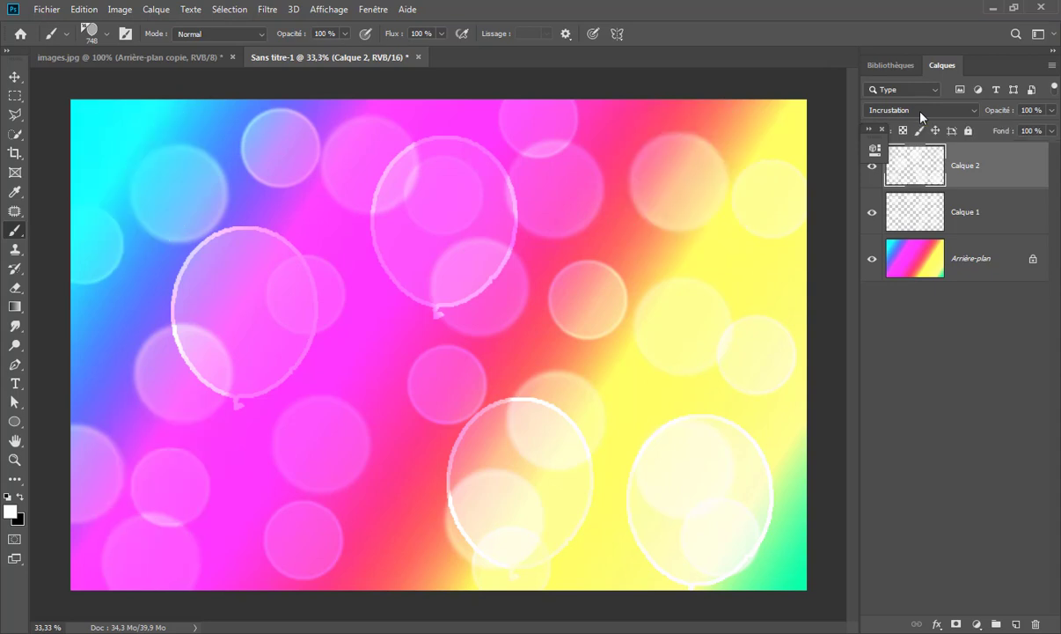
key("ctrl+z")
key("ctrl+z")
key("ctrl+z")
key("ctrl+z")
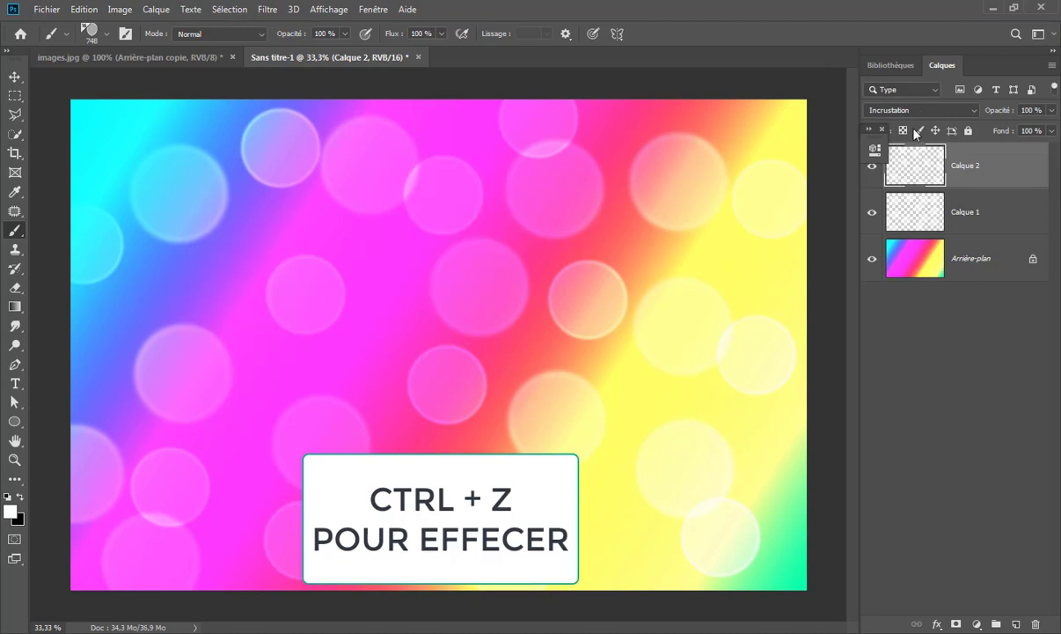
Step: Add a new layer and stamp white ballon outlines across the canvas
left_click(1018, 624)
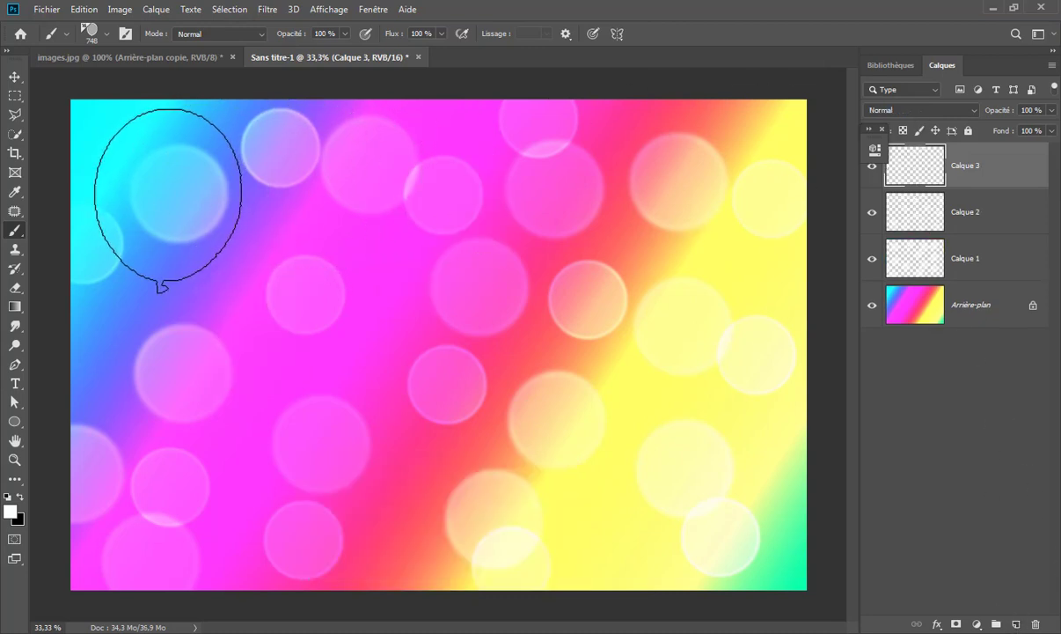
left_click(167, 198)
left_click(240, 431)
left_click(456, 519)
left_click(442, 247)
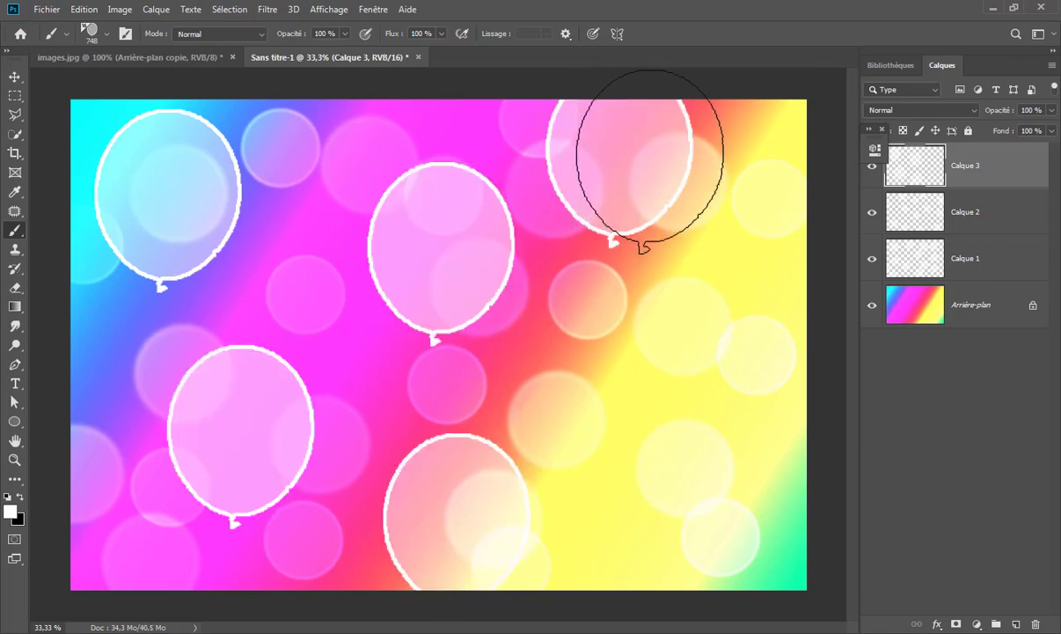
left_click(620, 150)
left_click(701, 518)
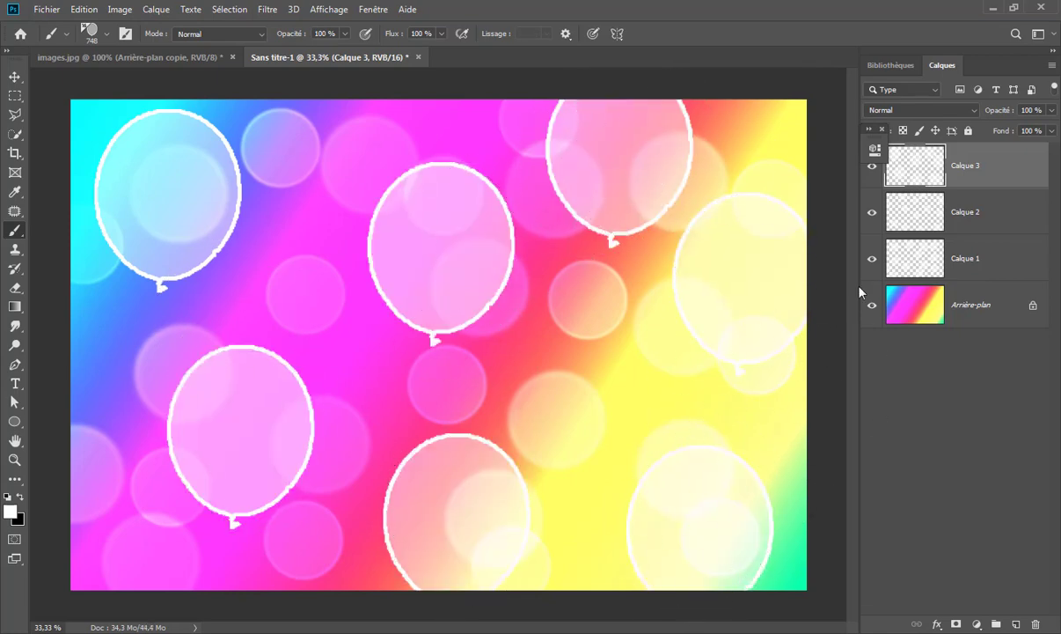
Step: Set the new balloon layer's blend mode to Incrustation
left_click(916, 112)
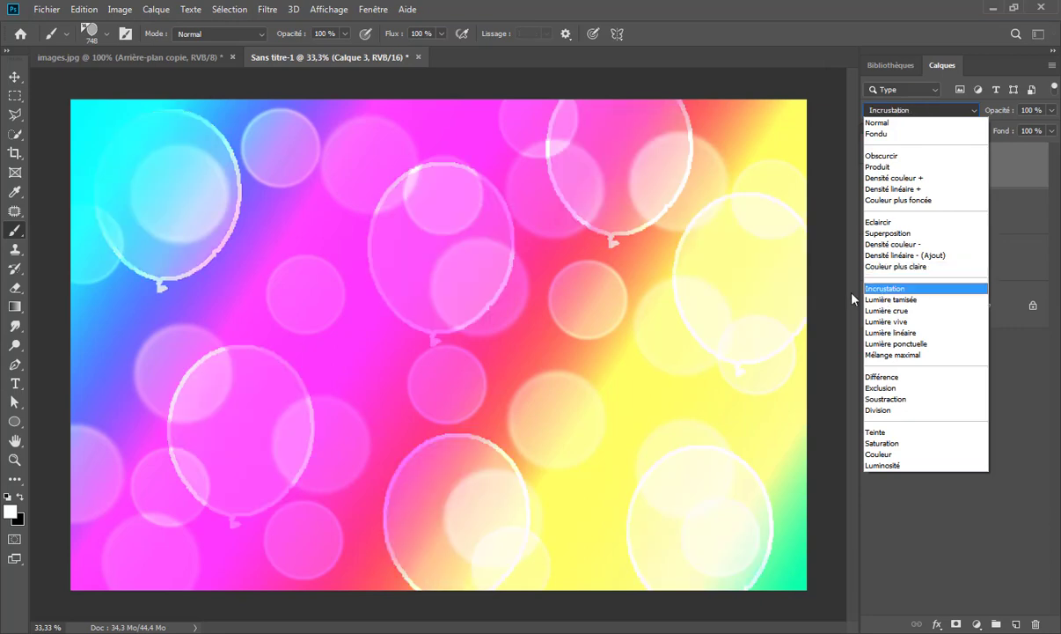
left_click(961, 292)
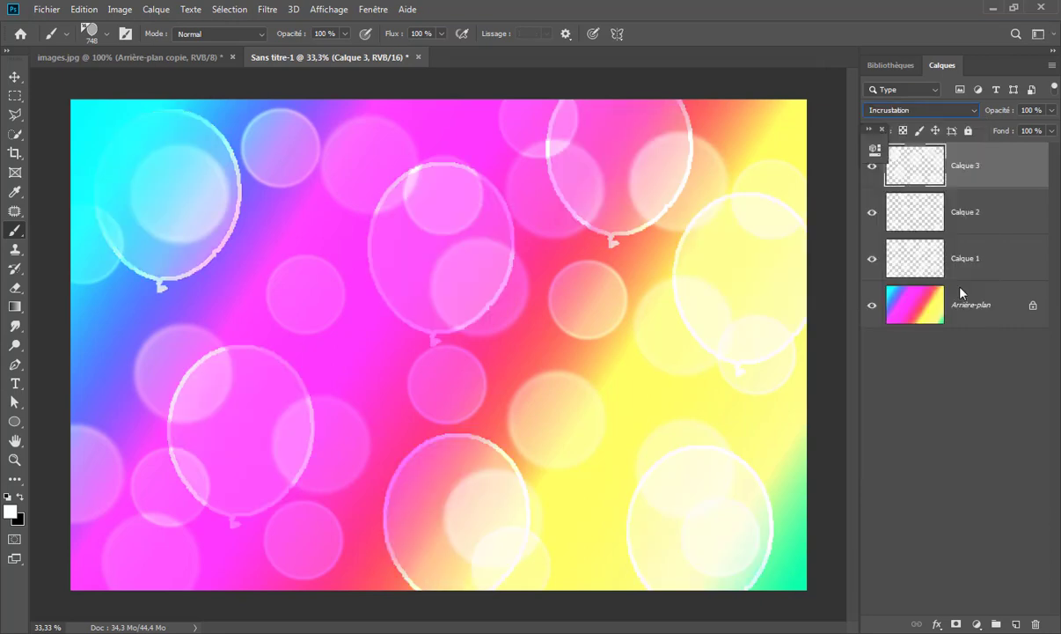
left_click(261, 11)
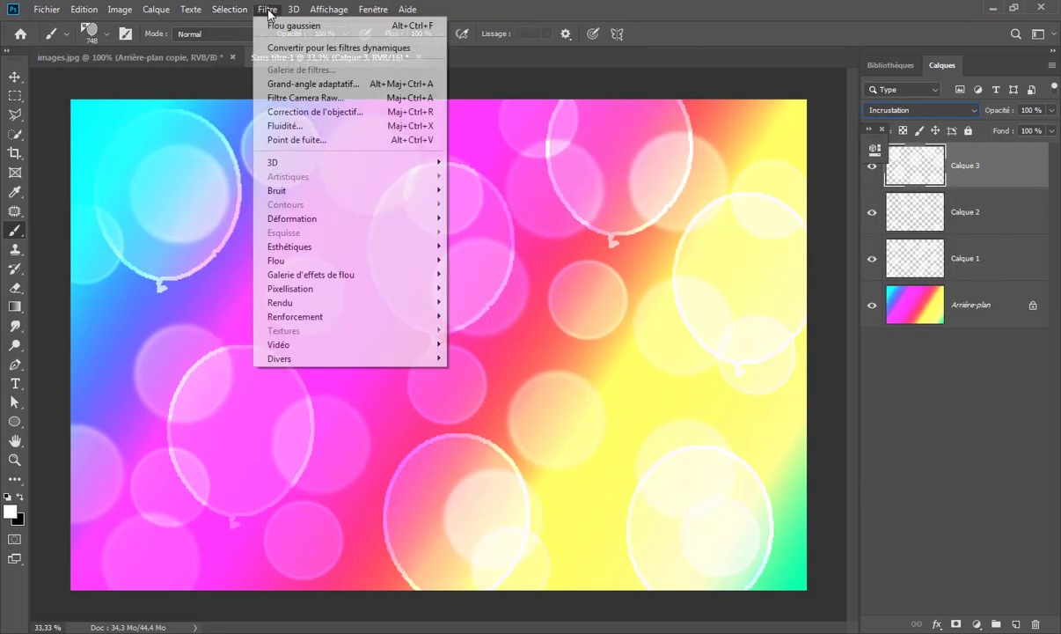
mouse_move(299, 261)
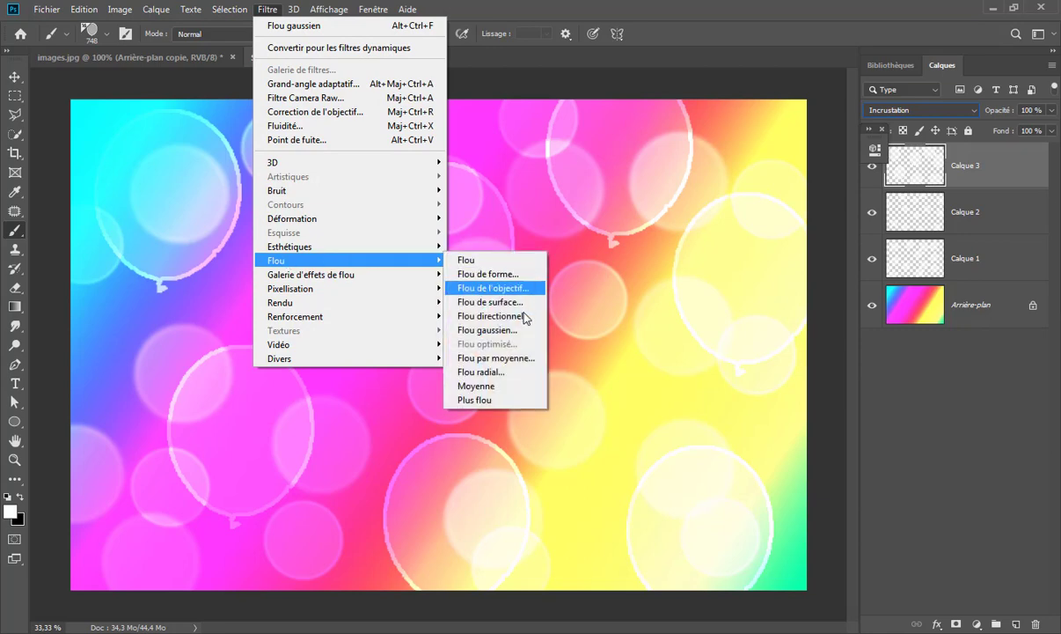
Step: Blur Calque 3's balloons with a 10 px Flou gaussien and add an empty Calque 4 above
left_click(487, 330)
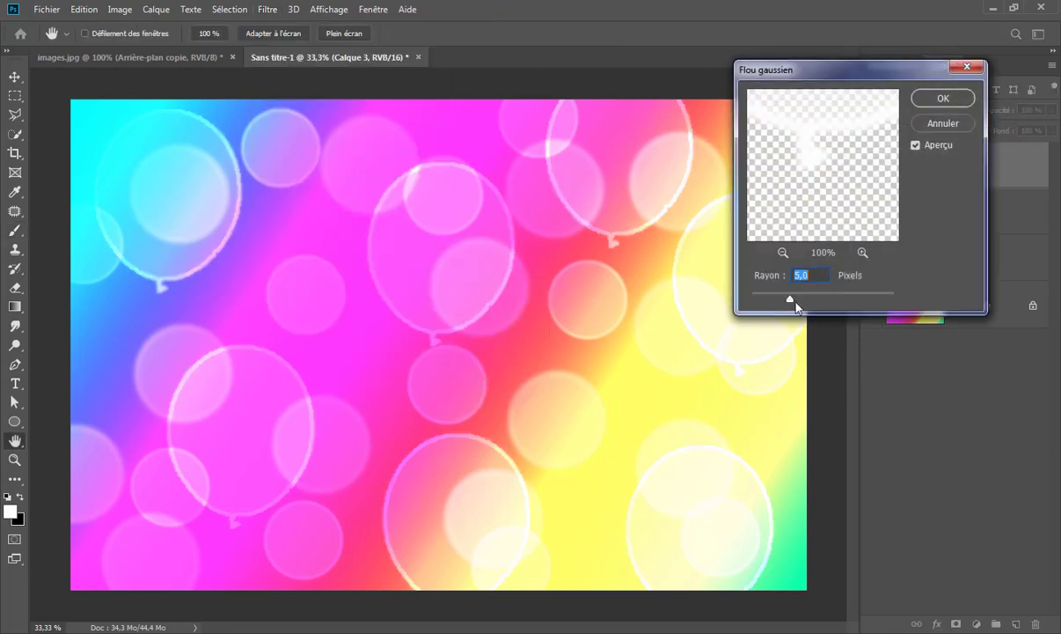
left_click_drag(793, 302, 809, 302)
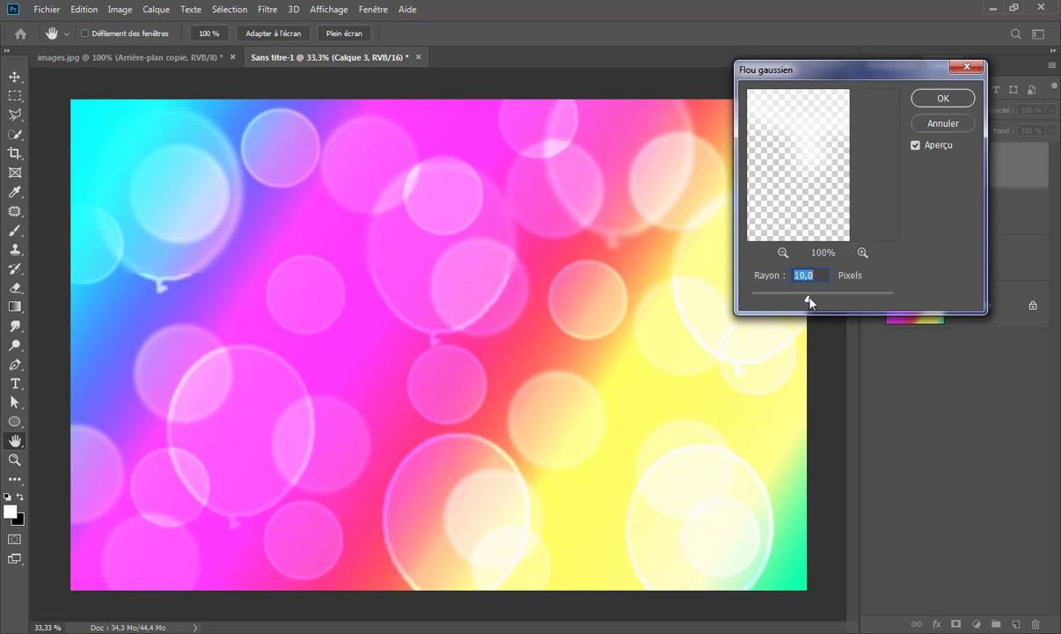
left_click(942, 98)
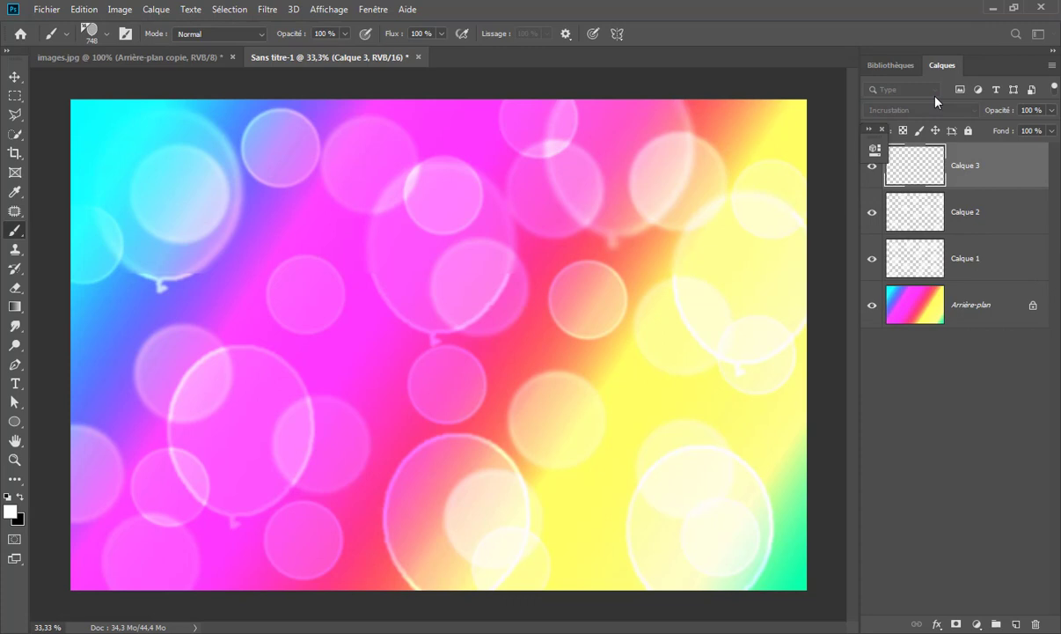
left_click(1017, 625)
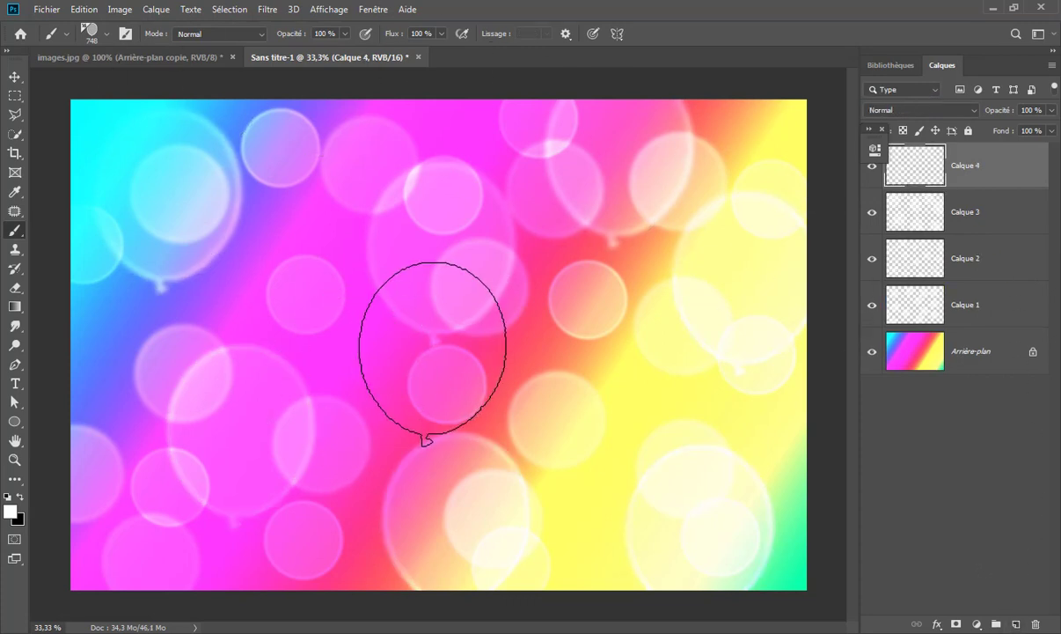
Step: Shrink the ballon brush to about 436 px and stamp smaller white balloons around Calque 4
left_click_drag(432, 348, 400, 357)
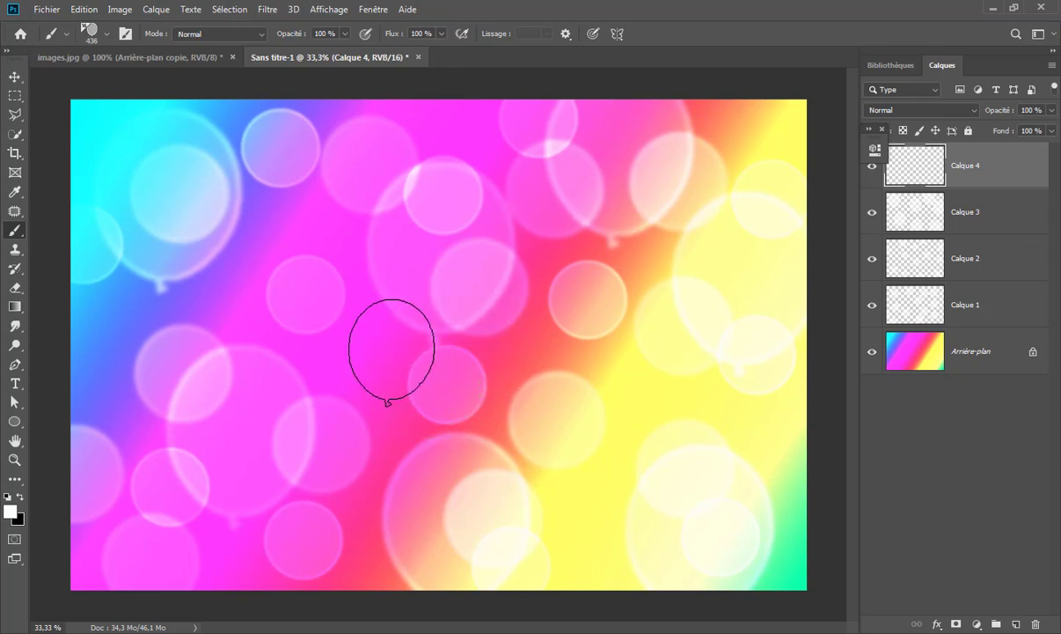
left_click(308, 231)
left_click(587, 416)
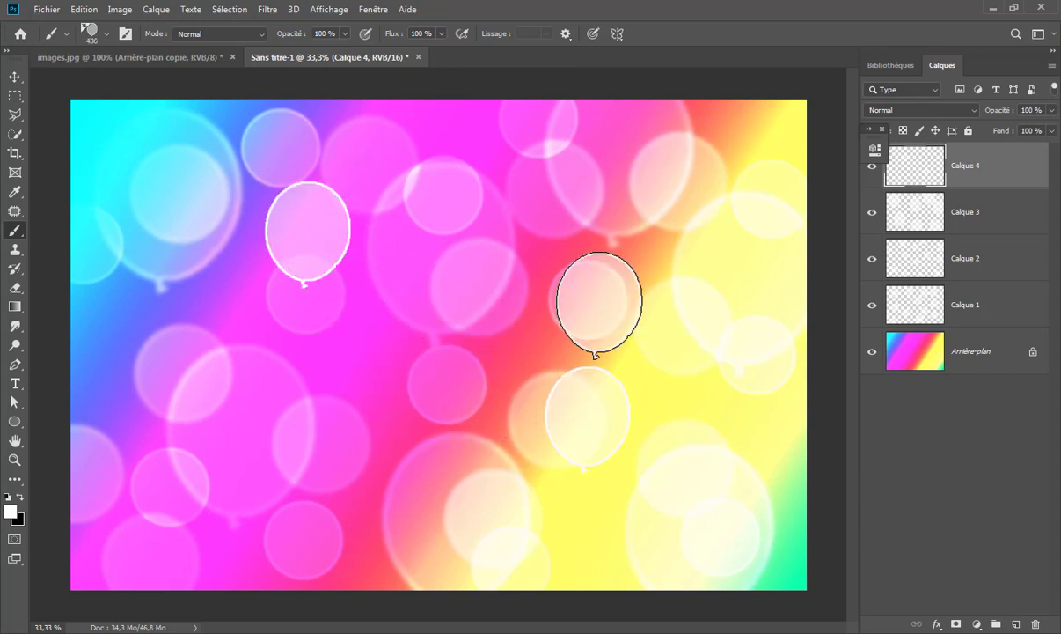
left_click(764, 145)
left_click(755, 513)
left_click(167, 499)
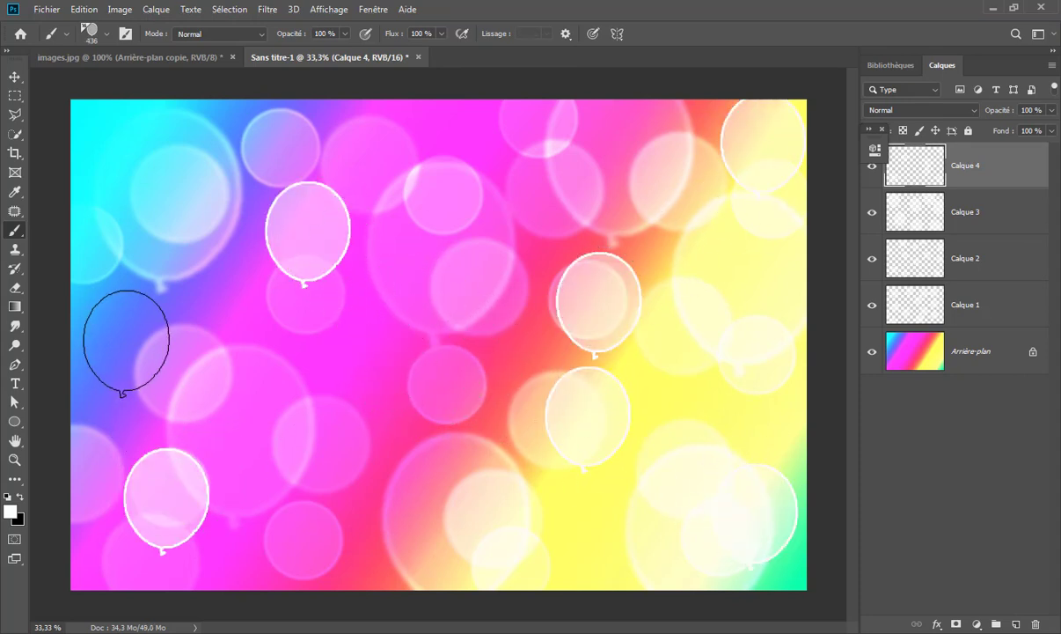
left_click(120, 330)
left_click(118, 216)
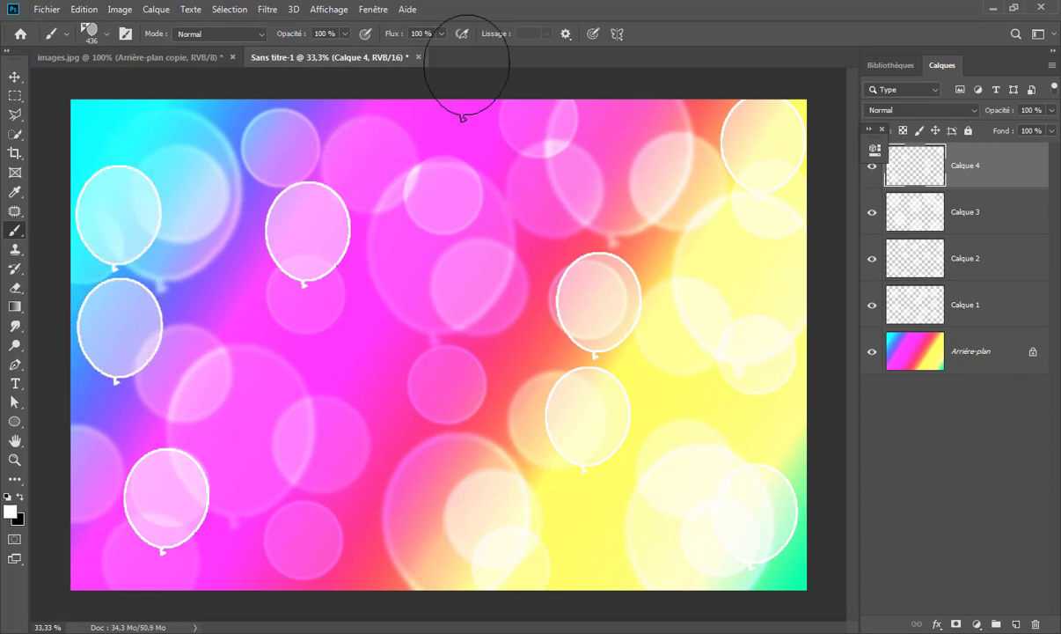
left_click(924, 110)
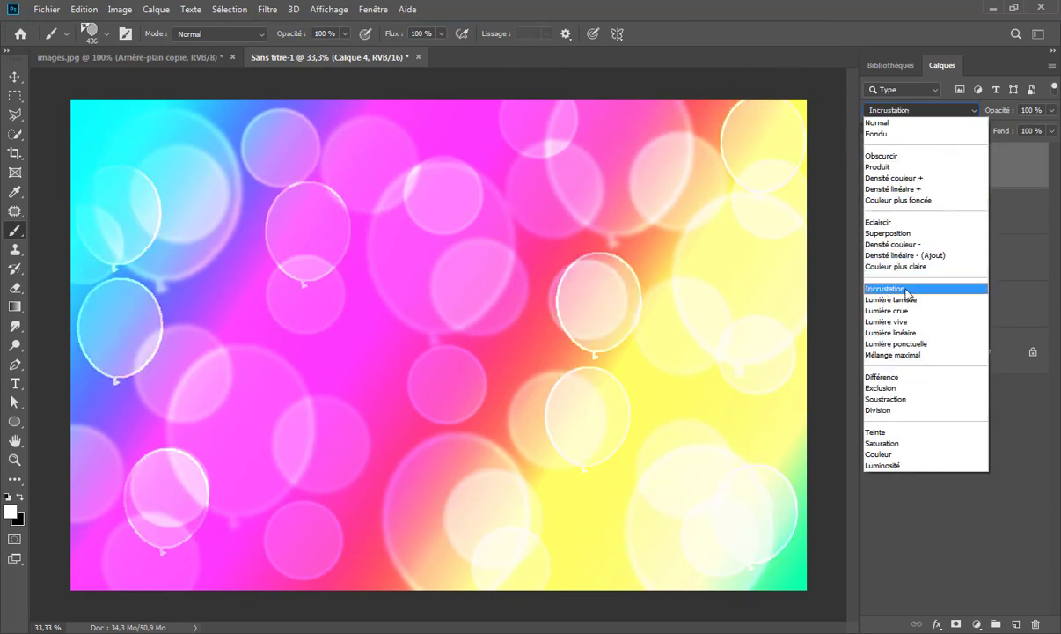
Step: Set Calque 4 to Incrustation blending and soften it with a roughly 5 px Flou gaussien
left_click(959, 296)
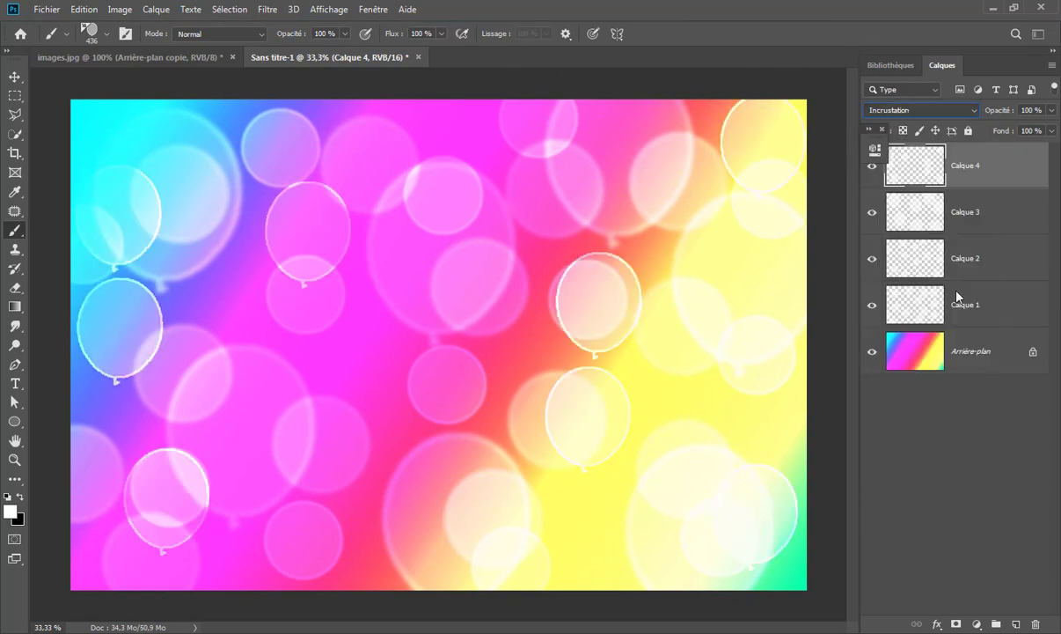
left_click(268, 10)
mouse_move(277, 261)
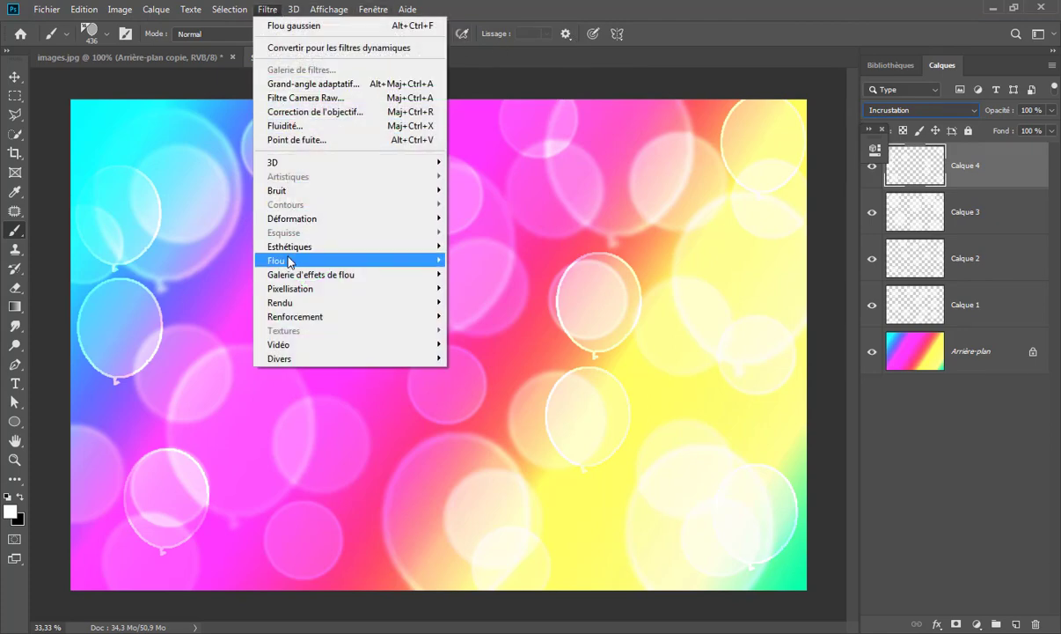
left_click(482, 330)
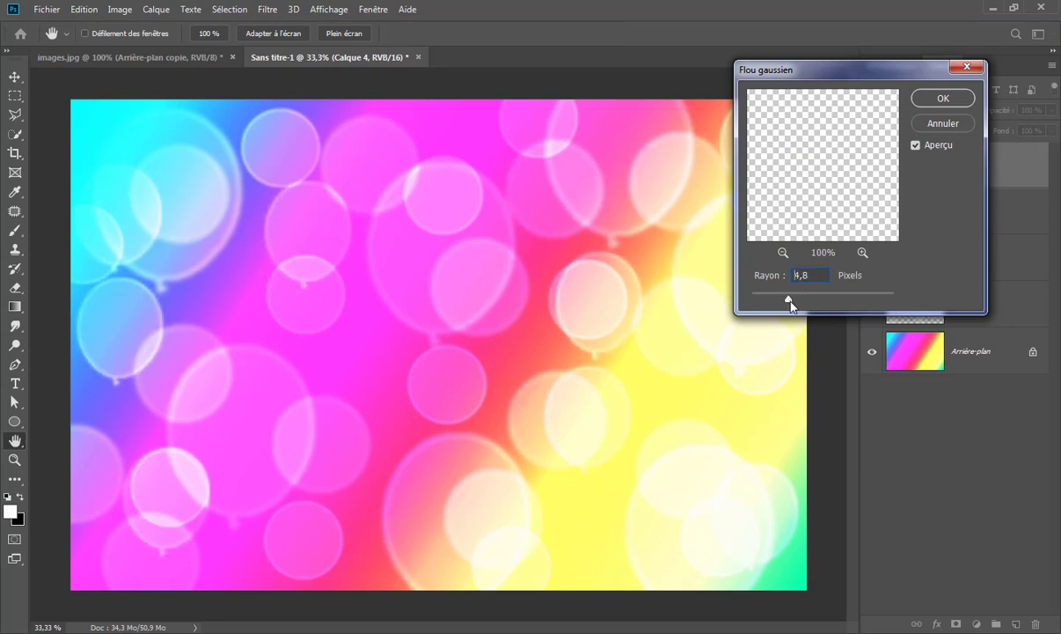
left_click(942, 98)
key("b")
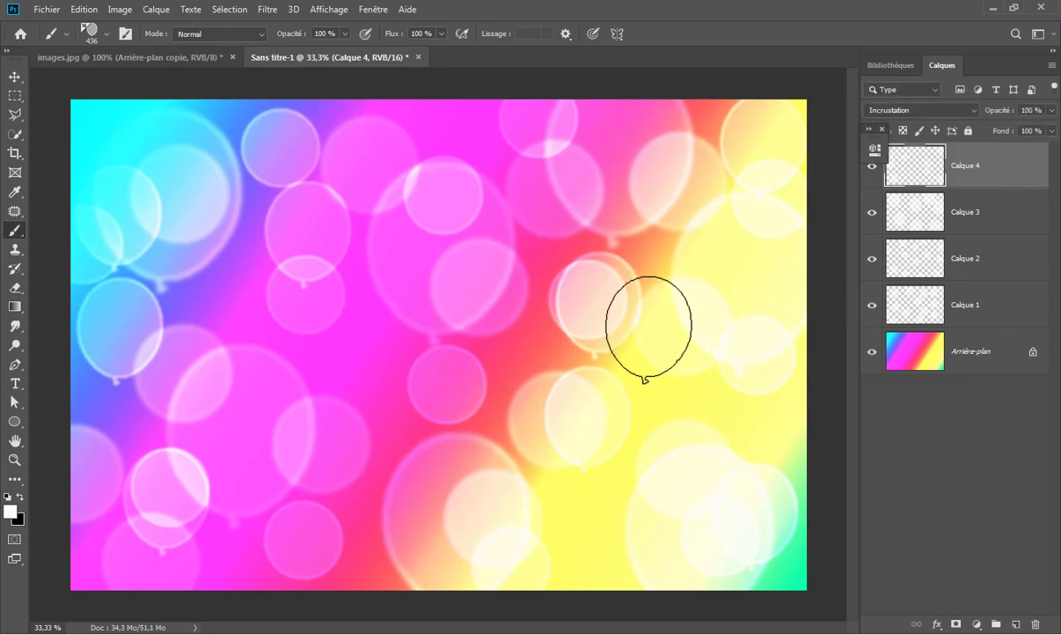
Step: Shrink the ballon brush to about 310 px and scatter small white balloon outlines around the image
left_click_drag(648, 328, 633, 340)
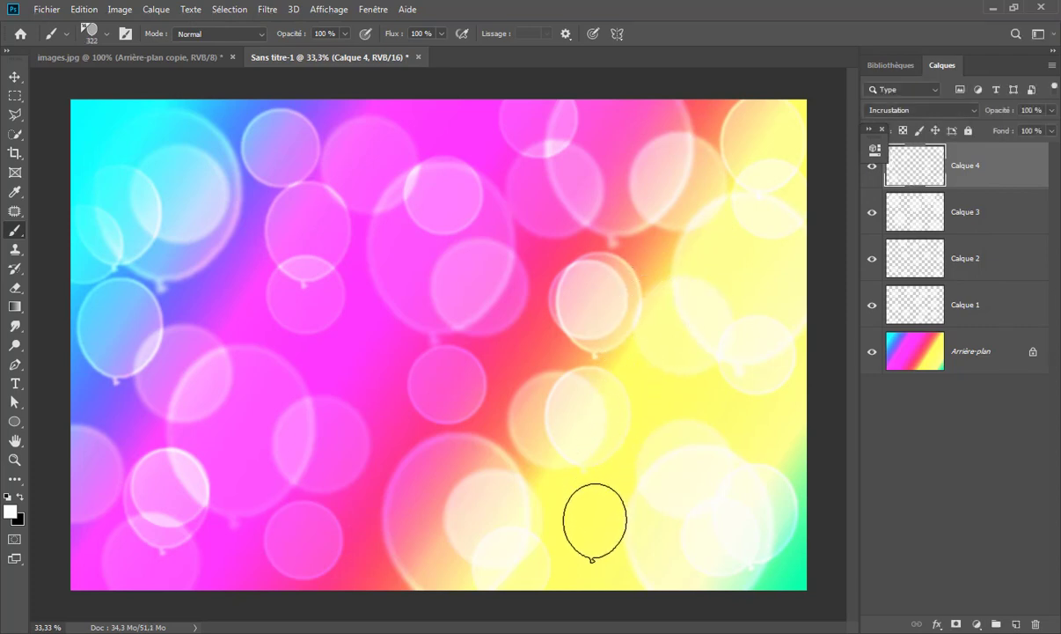
left_click(590, 522)
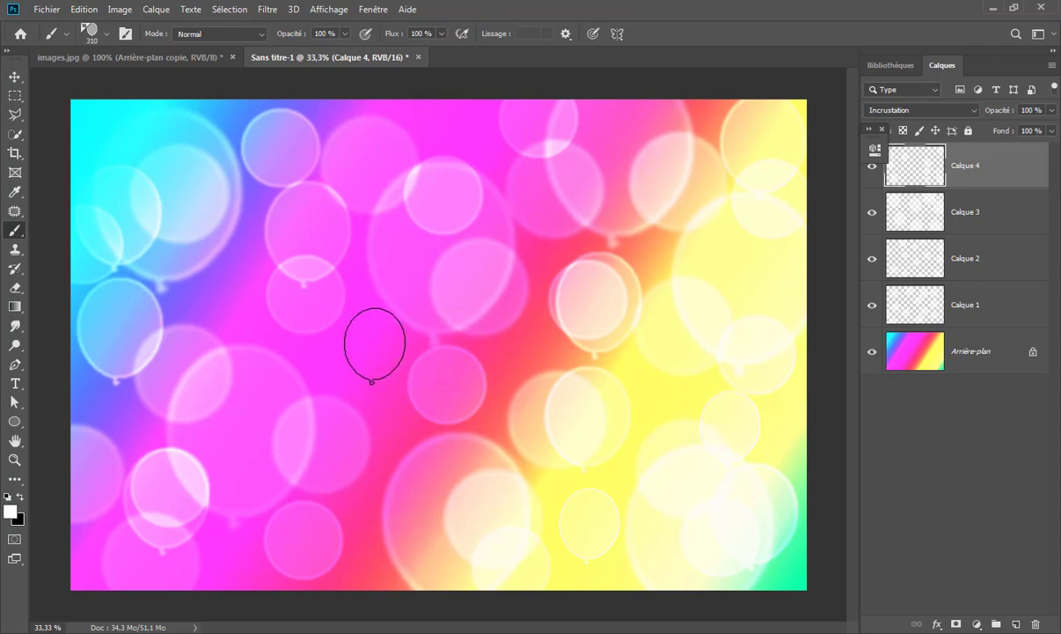
left_click(375, 345)
left_click(335, 123)
left_click(152, 133)
left_click(126, 528)
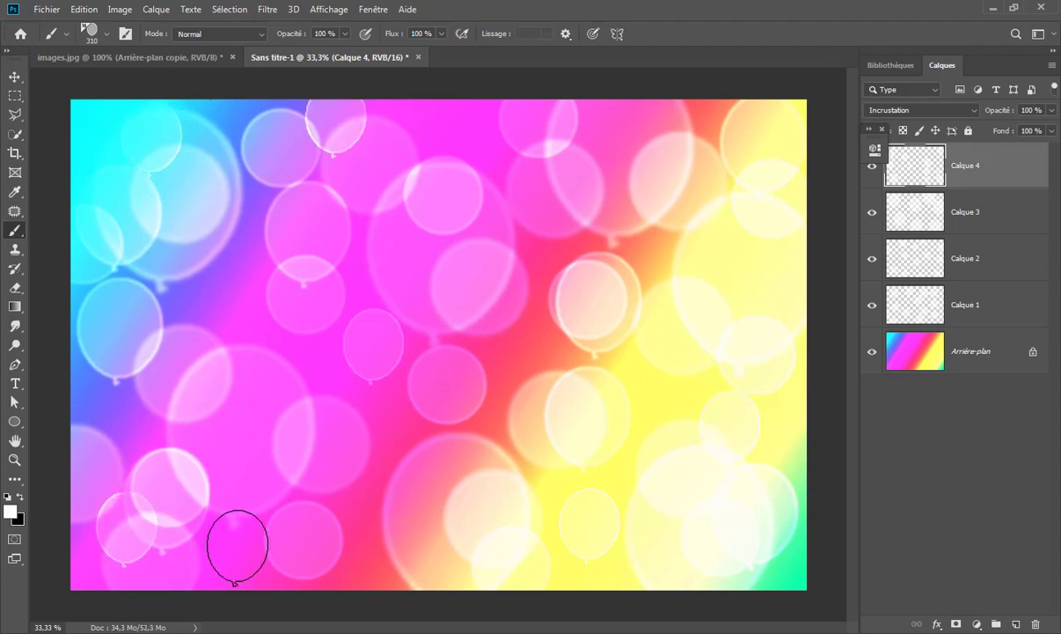
left_click(293, 530)
left_click(253, 355)
left_click(244, 249)
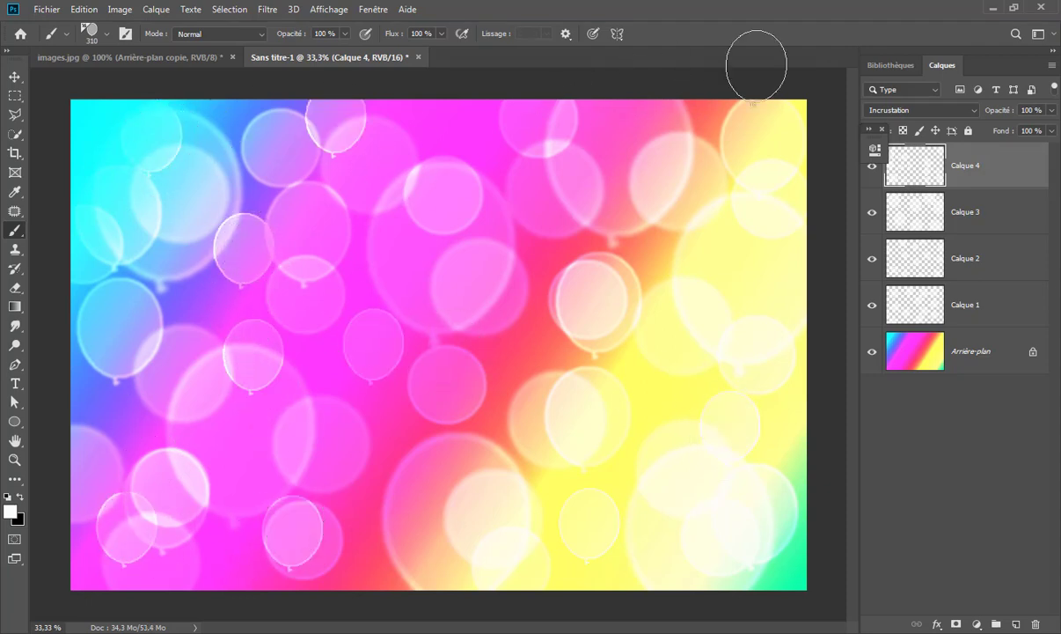
left_click(915, 110)
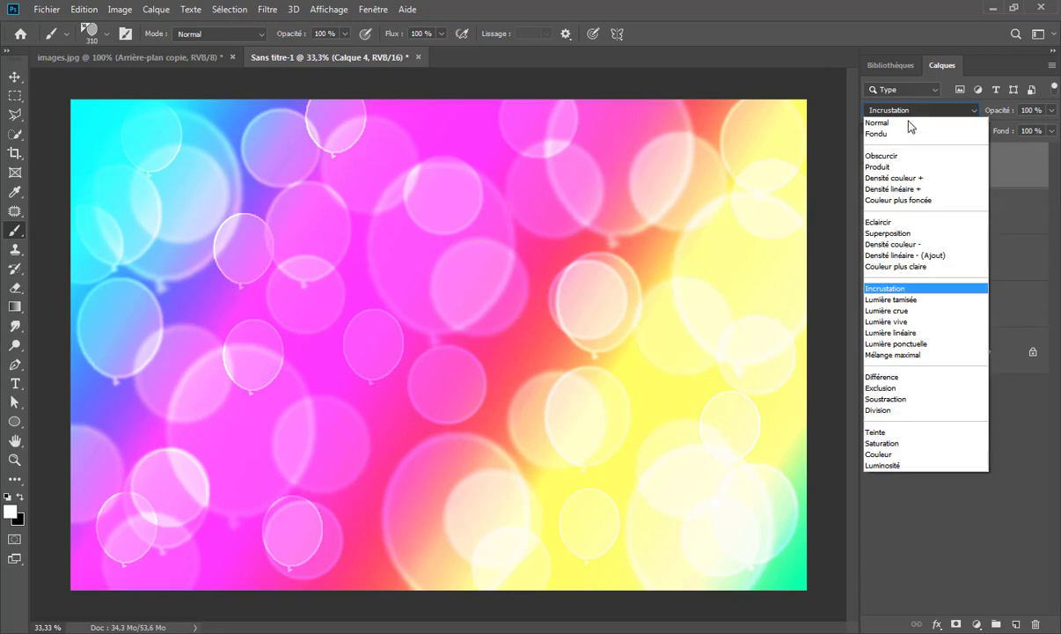
Step: Set Calque 4's blend mode to Incrustation
left_click(922, 292)
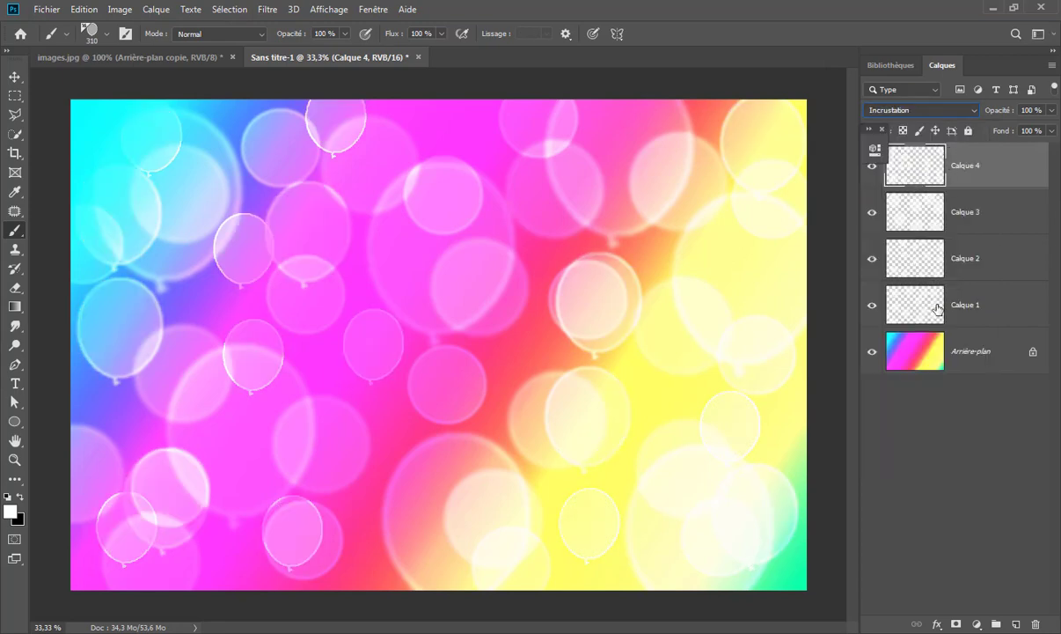
left_click(1011, 616)
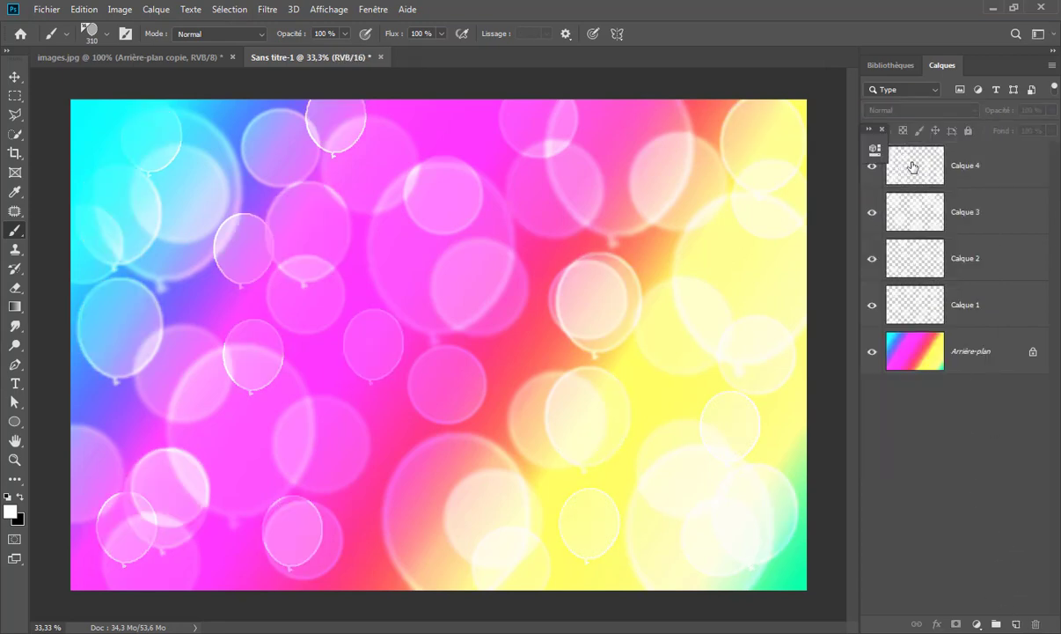
left_click(268, 9)
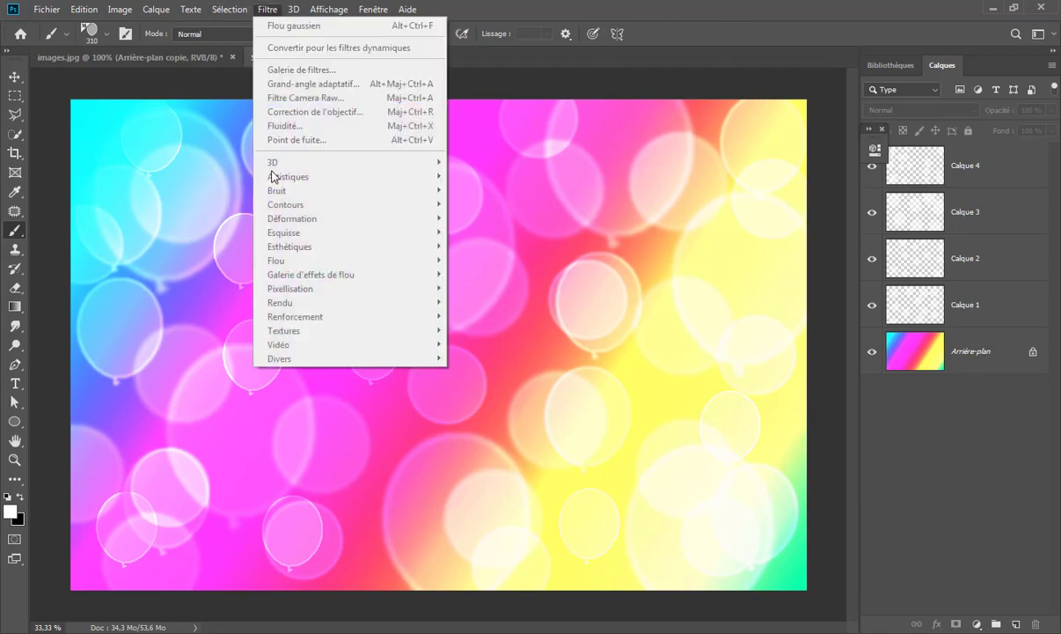
left_click(254, 13)
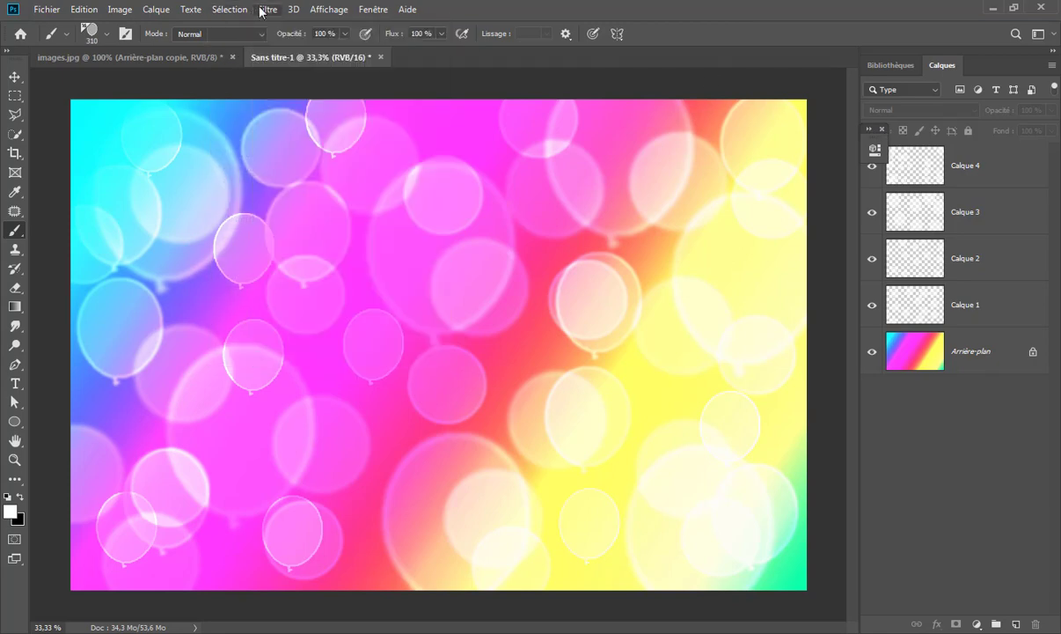
Step: Soften Calque 4 with a Flou gaussien of about 3 pixels
left_click(913, 162)
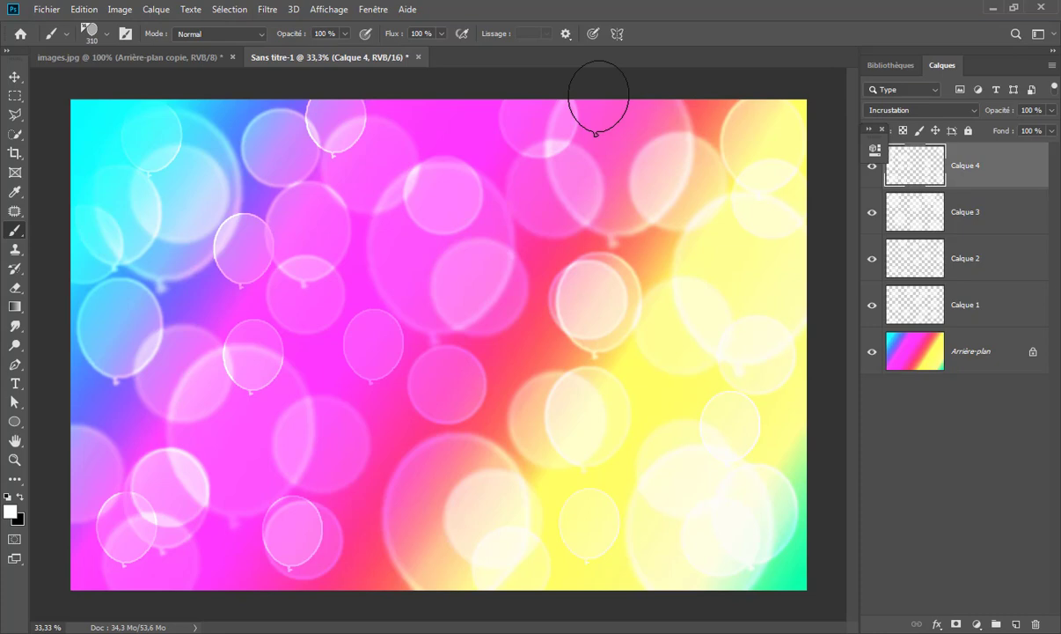
left_click(268, 10)
mouse_move(277, 261)
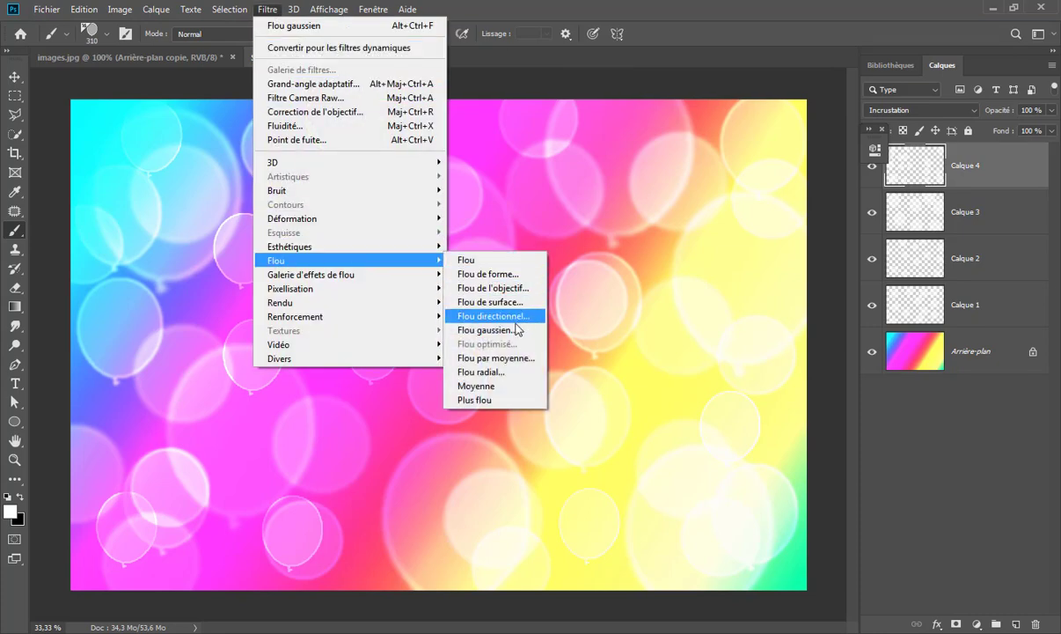
left_click(515, 310)
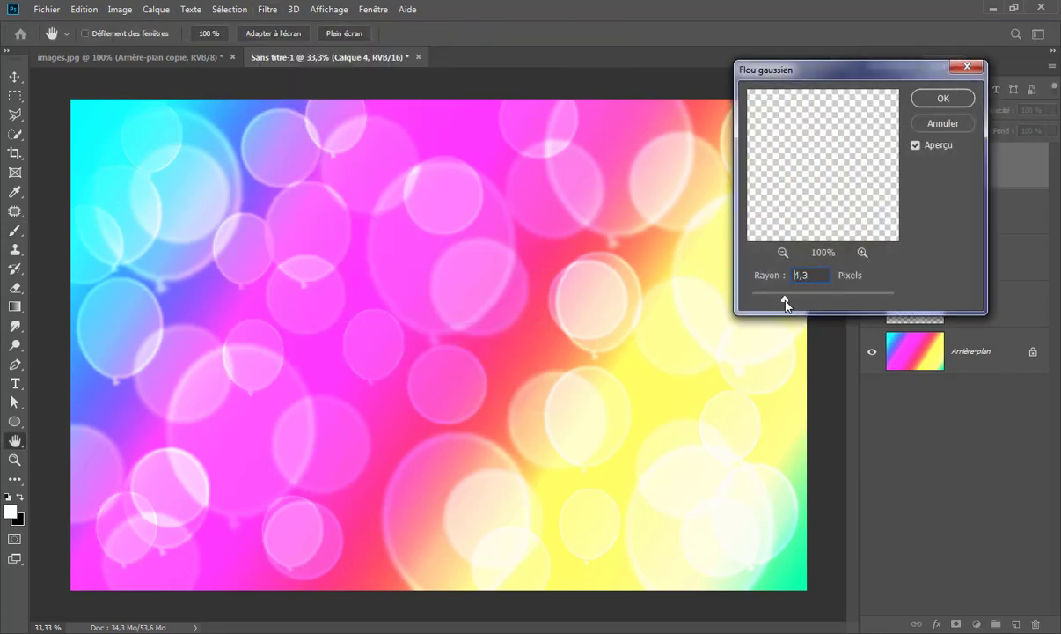
left_click_drag(784, 303, 775, 302)
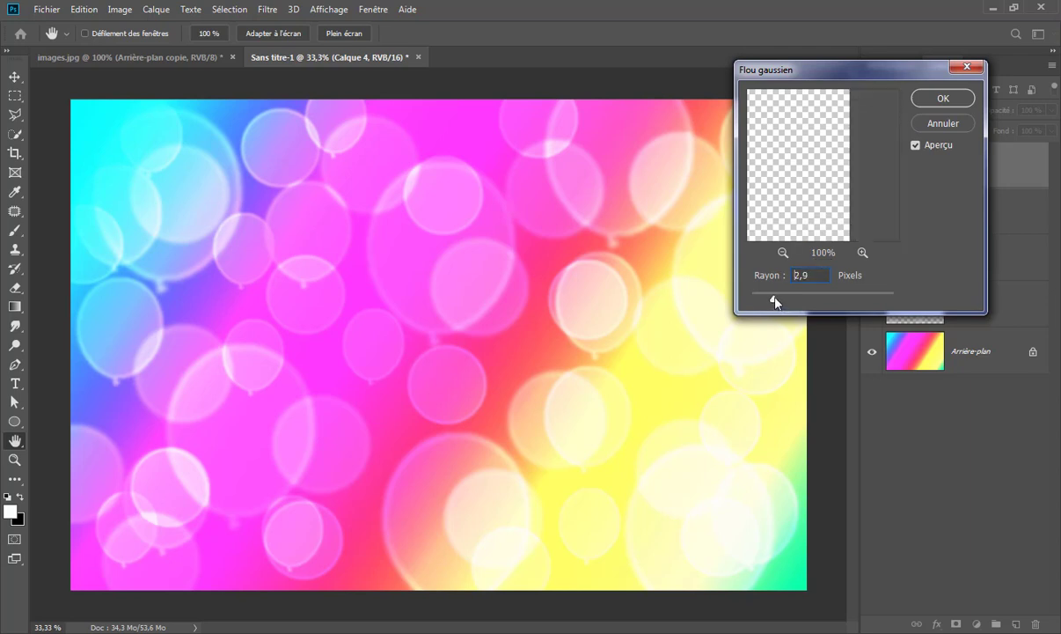
left_click(942, 100)
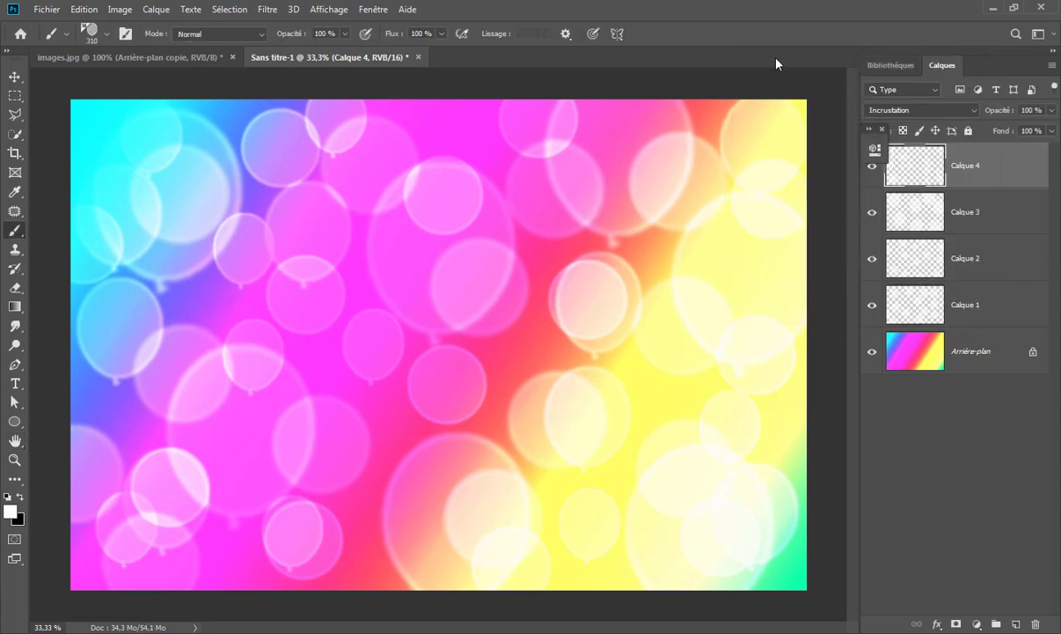
Step: Unlock the Arrière-plan as Calque 0 and add an Incrustation en dégradé effect
left_click(928, 359)
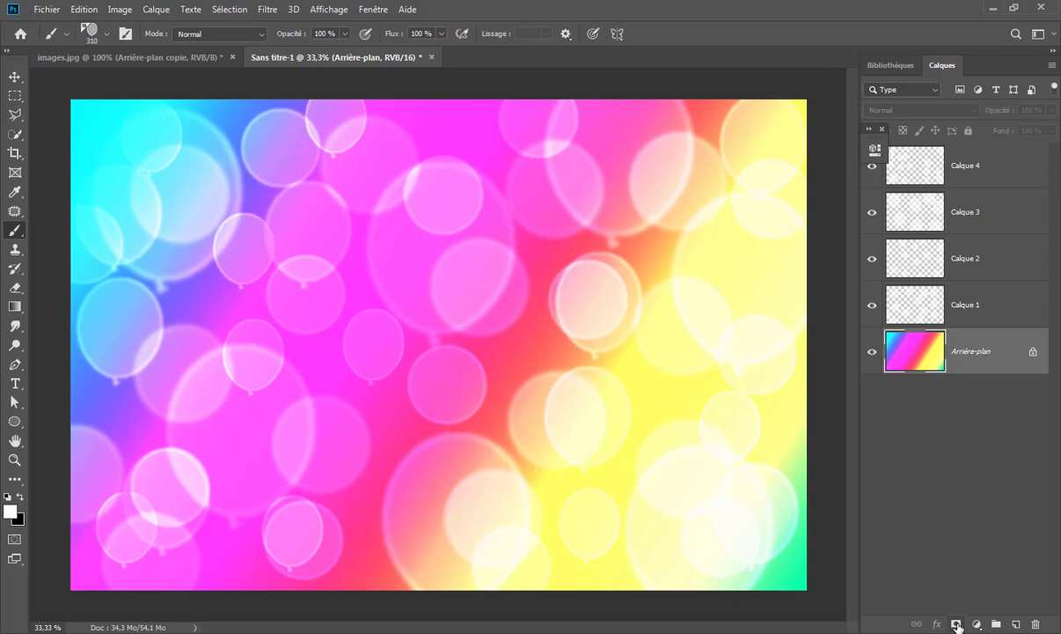
left_click(1033, 354)
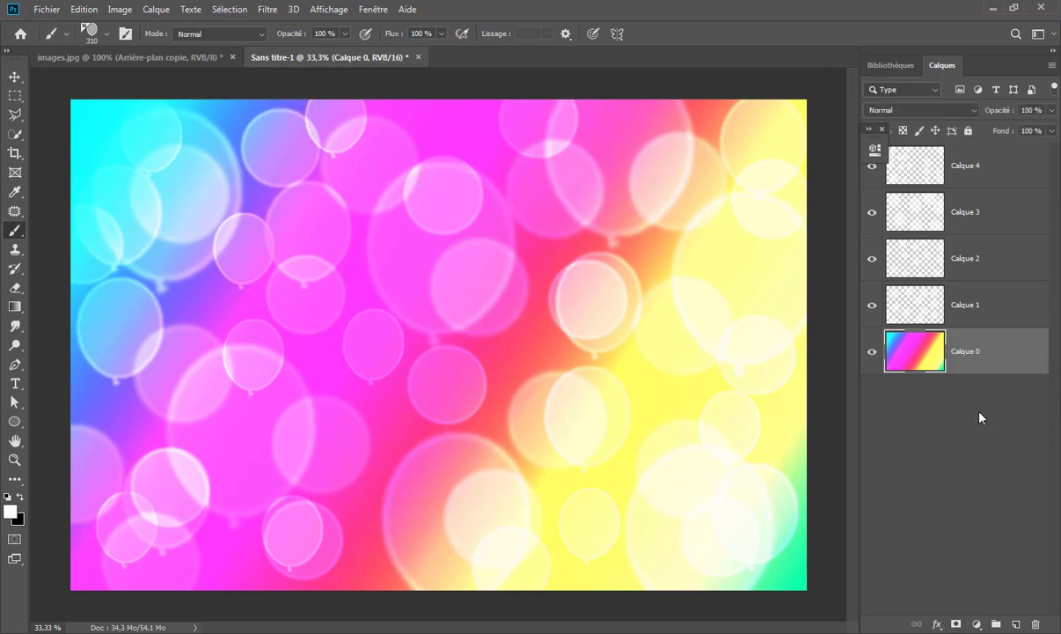
left_click(937, 623)
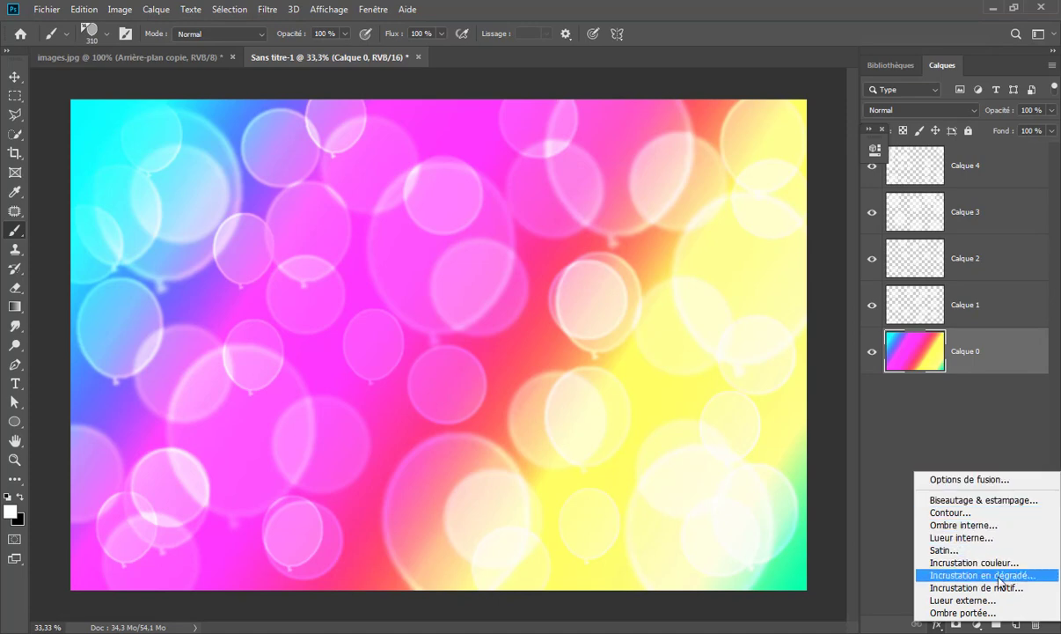
left_click(1030, 580)
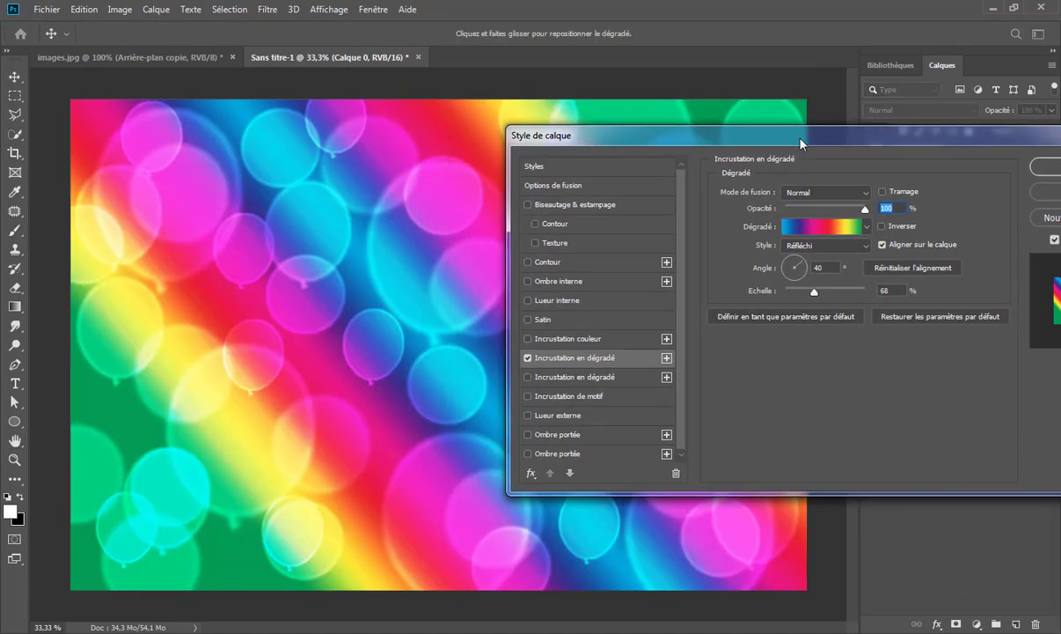
left_click_drag(712, 151, 821, 140)
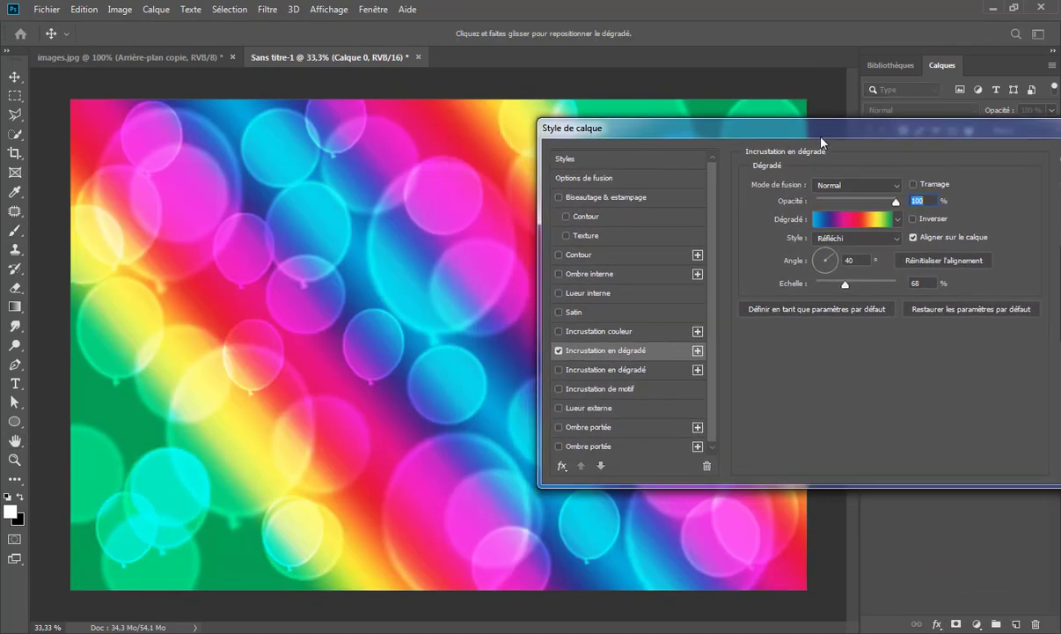
Step: Choose the Spectre rainbow gradient for the overlay after browsing other presets
left_click(851, 226)
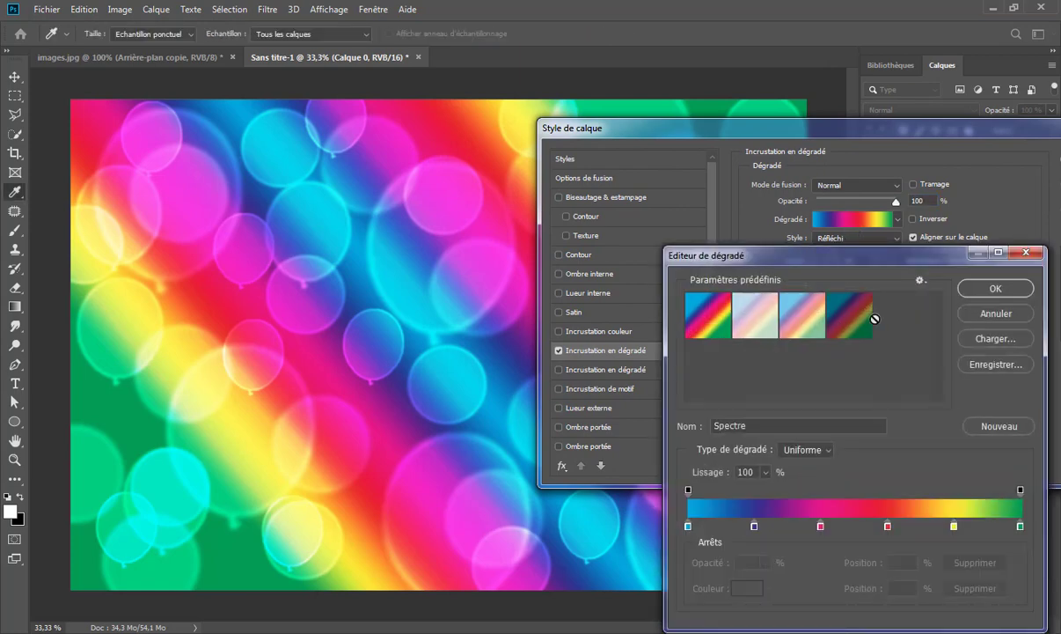
left_click(919, 280)
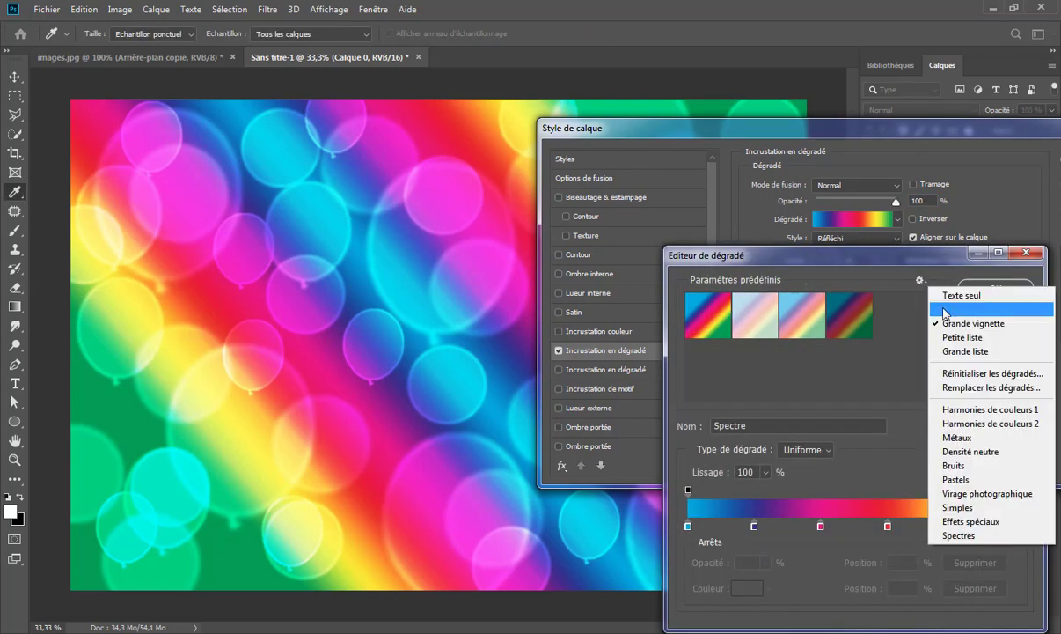
left_click(967, 410)
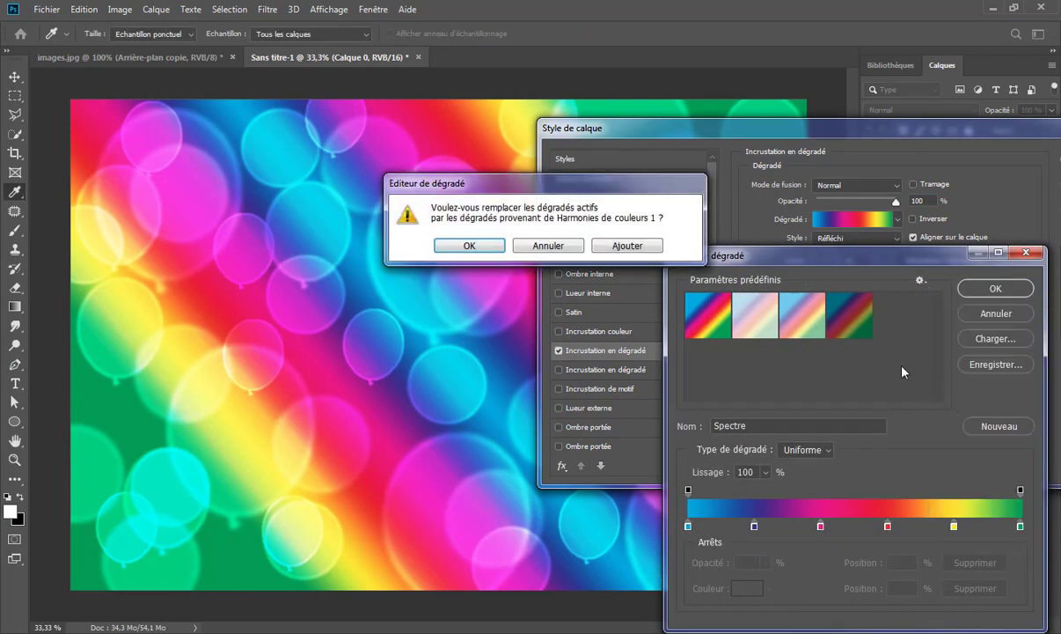
left_click(475, 245)
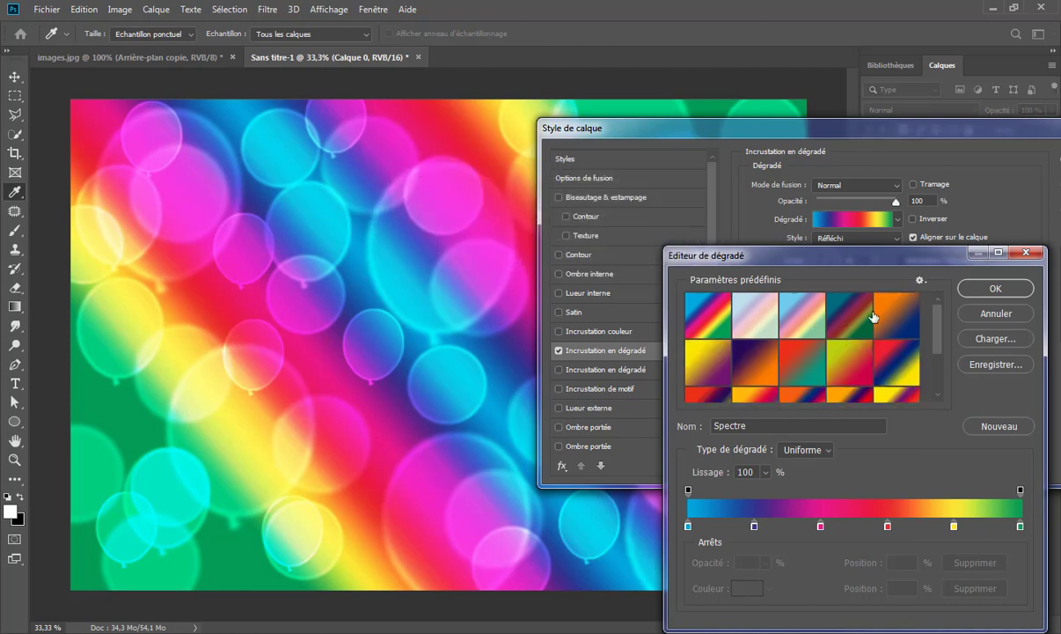
left_click(904, 323)
left_click(898, 363)
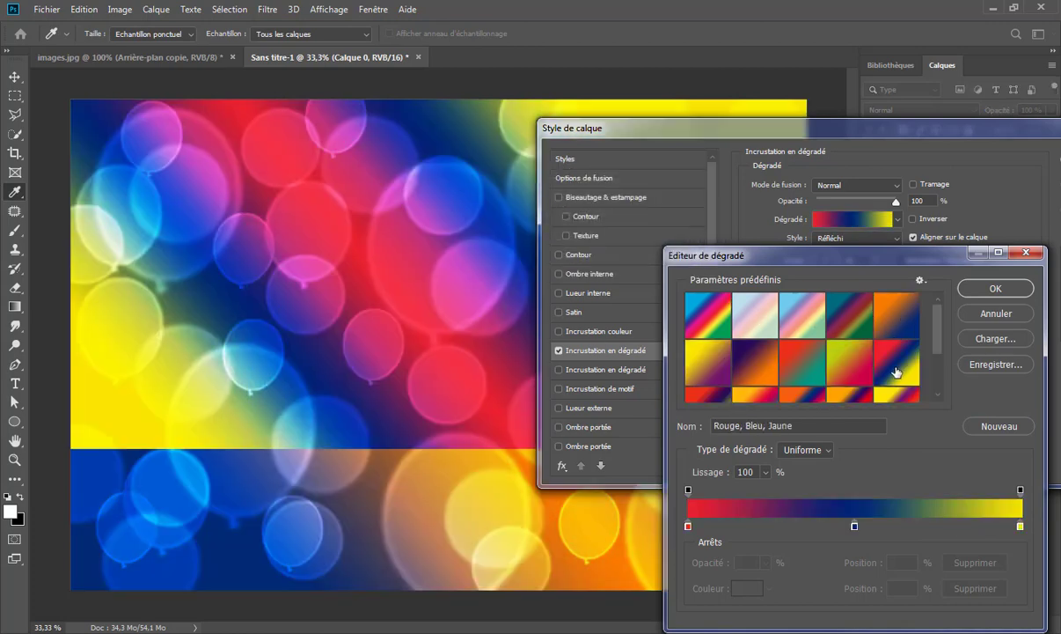
left_click(701, 308)
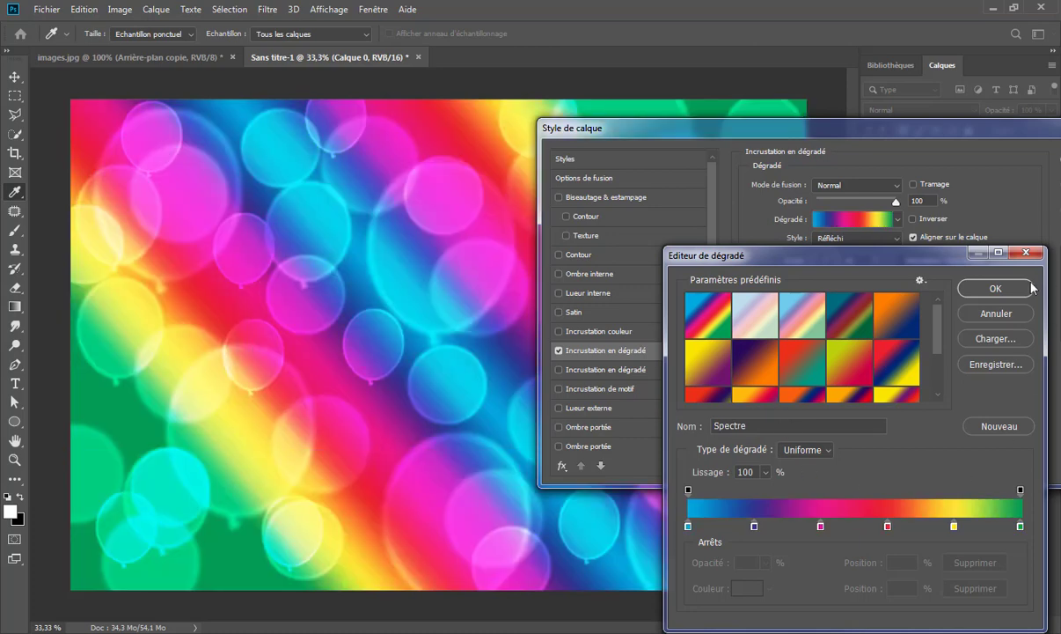
left_click(995, 288)
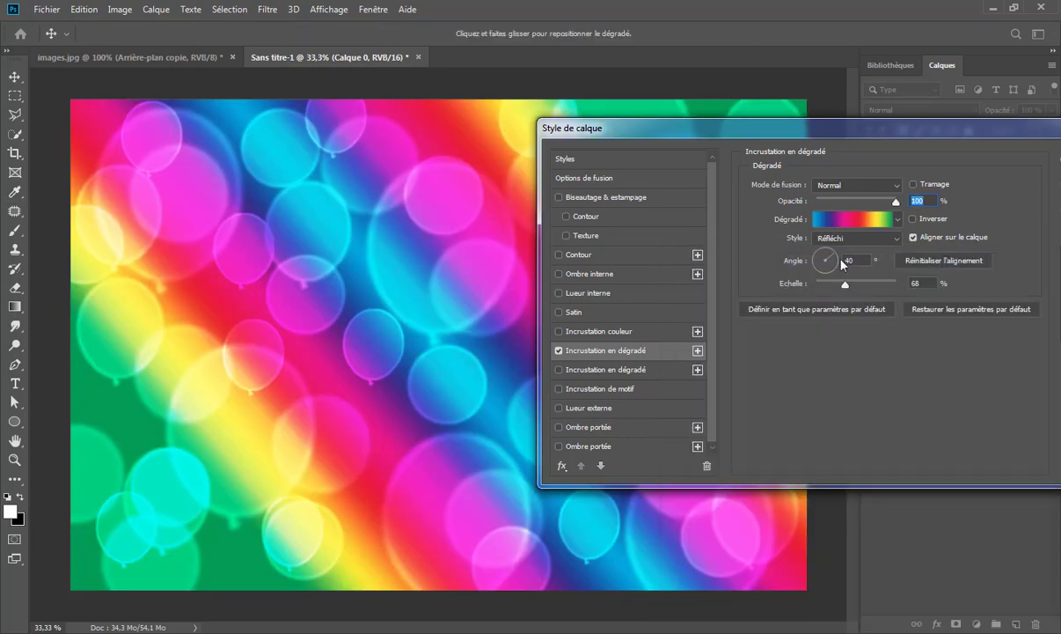
Step: Set the gradient angle to -135° and scale to 123%, then apply it
left_click_drag(837, 264, 809, 272)
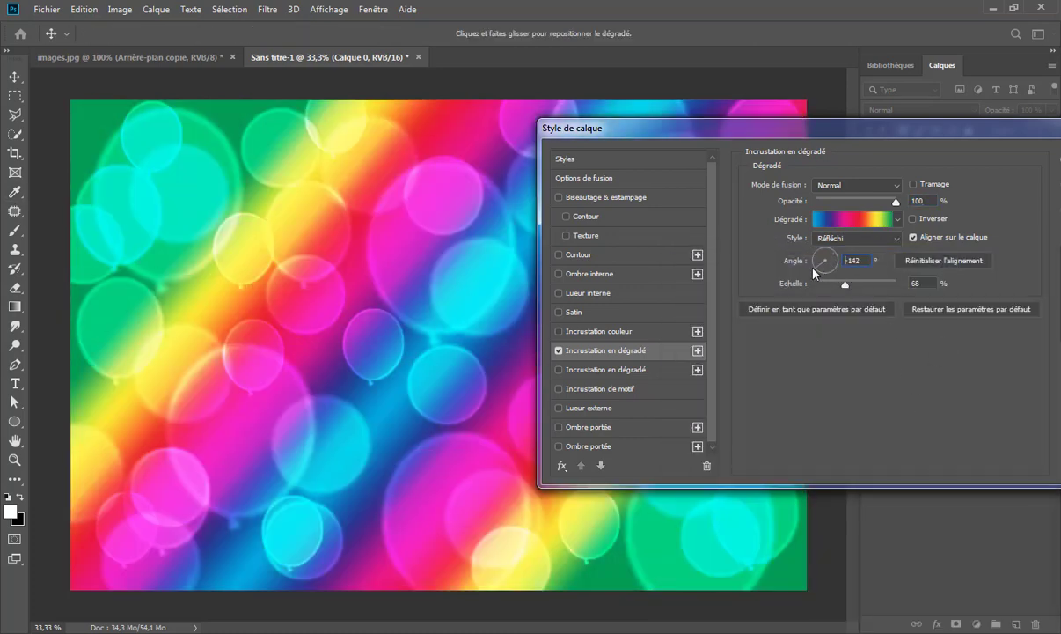
left_click(811, 274)
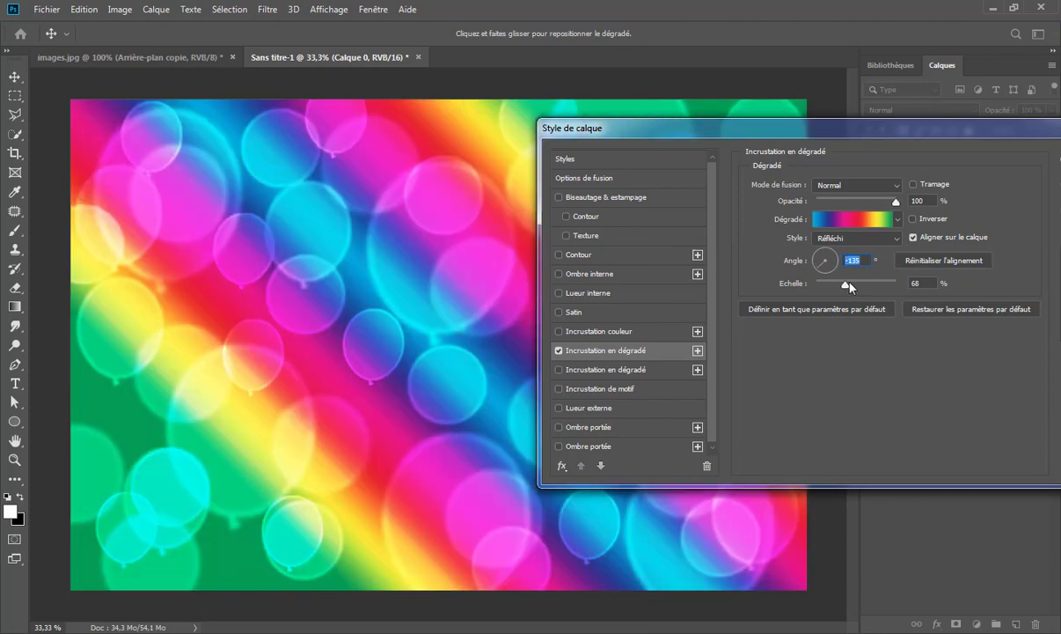
left_click_drag(850, 287, 863, 286)
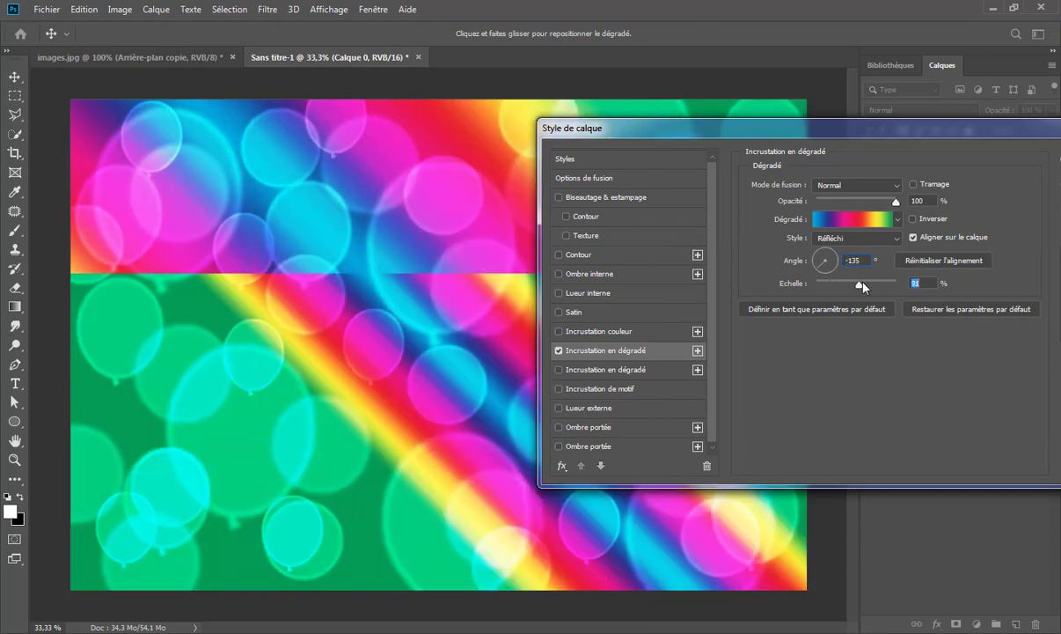
left_click_drag(864, 286, 879, 285)
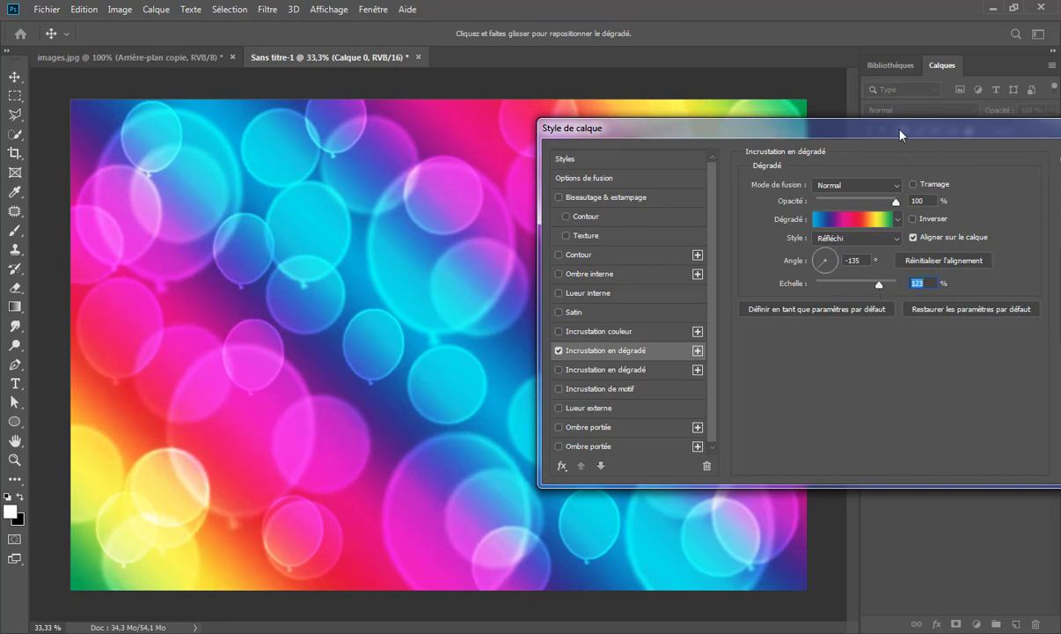
left_click_drag(900, 134, 836, 147)
left_click(984, 160)
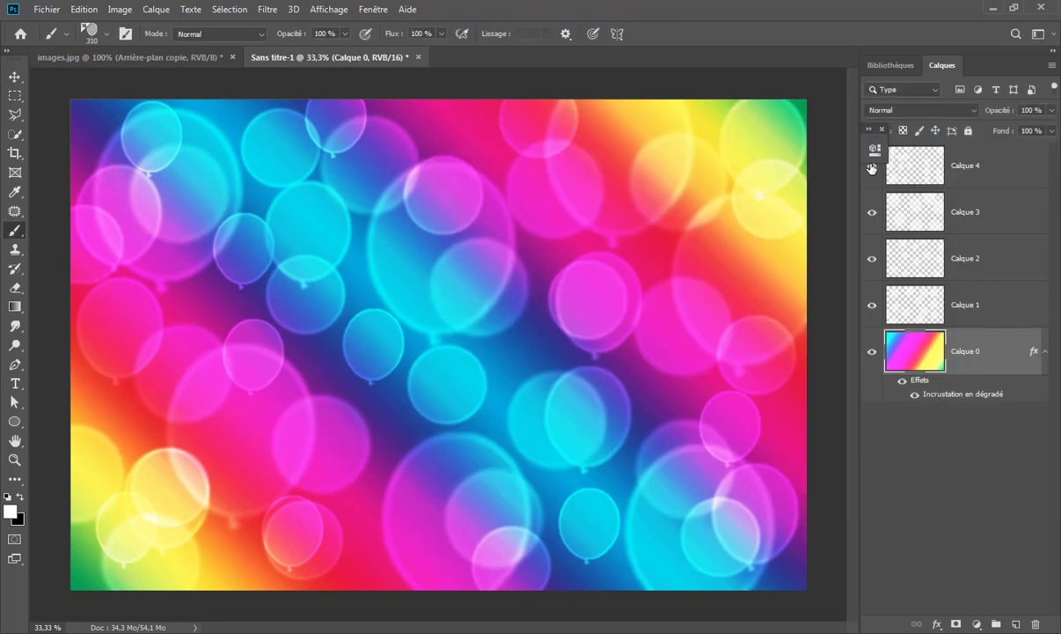